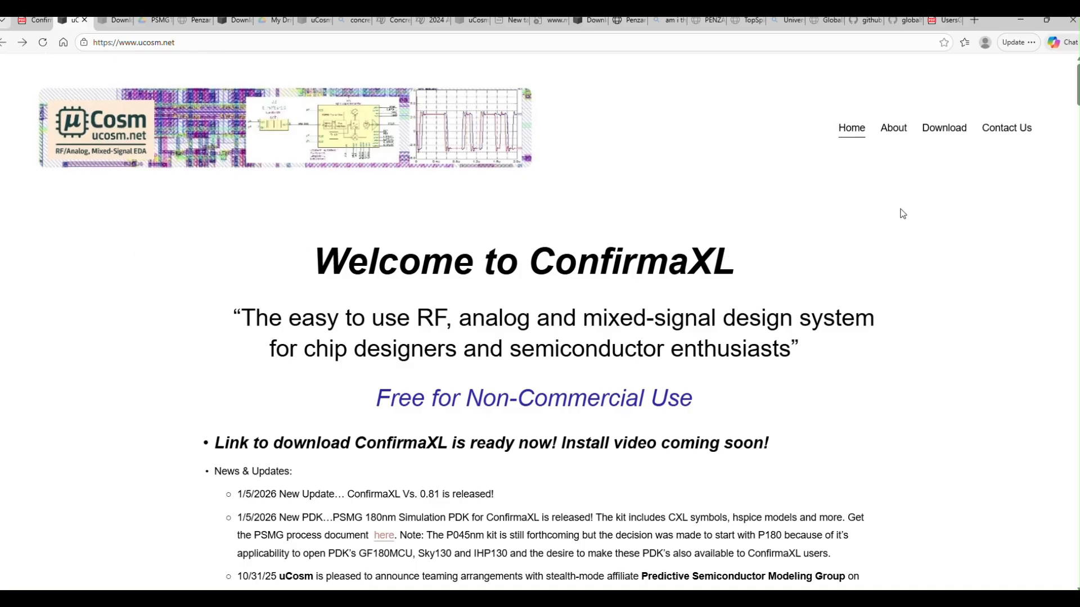
Step: Open the ConfirmaXL Download page and read the Step 1 folder setup and Step 2 zip download instructions
click(939, 135)
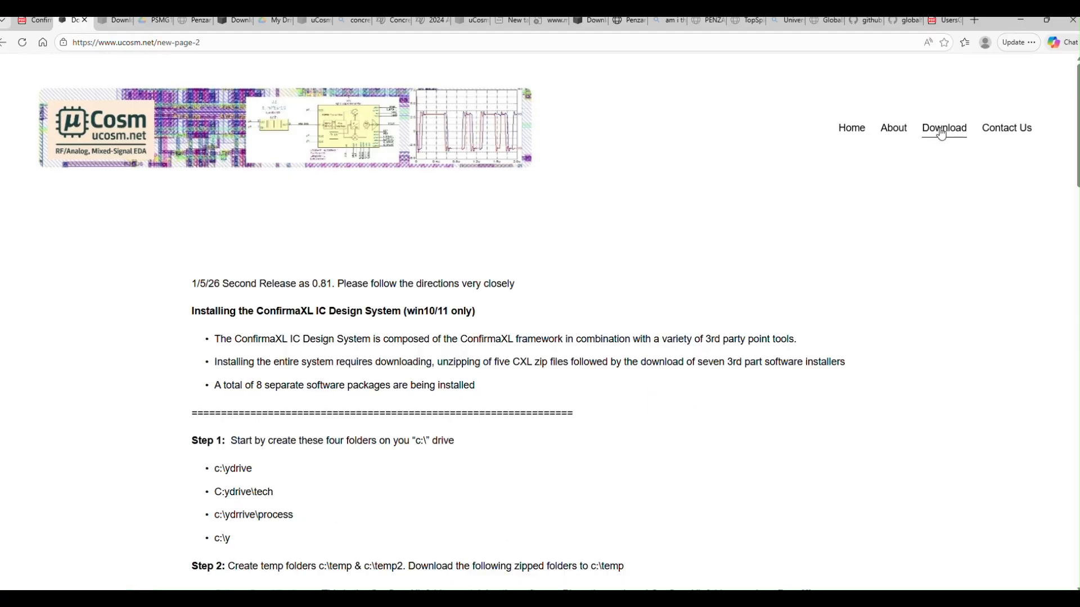
scroll(710, 186, down, 3)
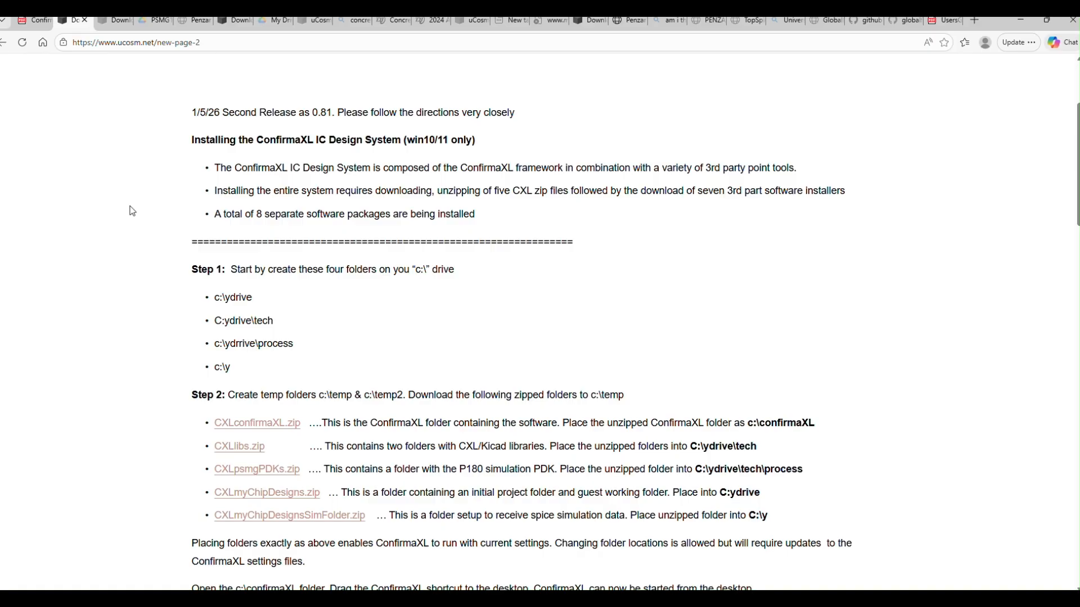
scroll(132, 210, down, 1)
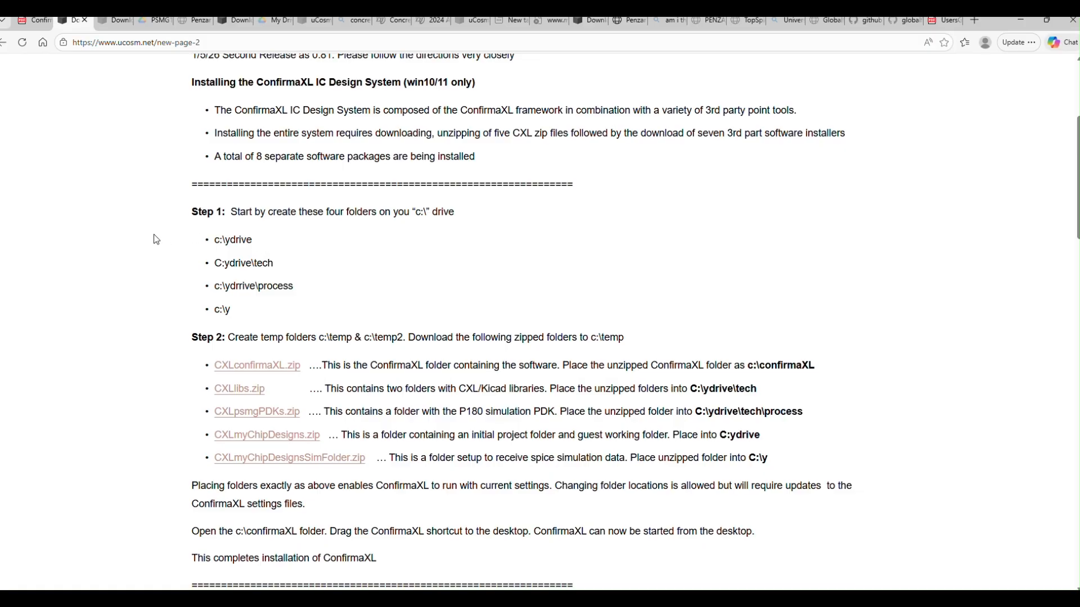
scroll(156, 239, down, 1)
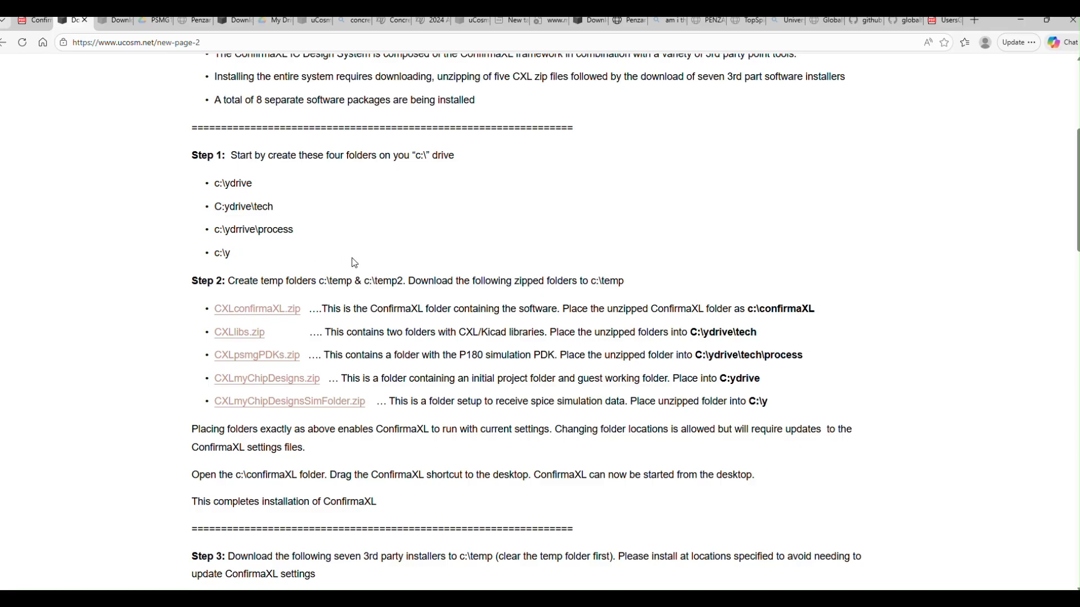
scroll(90, 261, down, 1)
scroll(147, 230, down, 1)
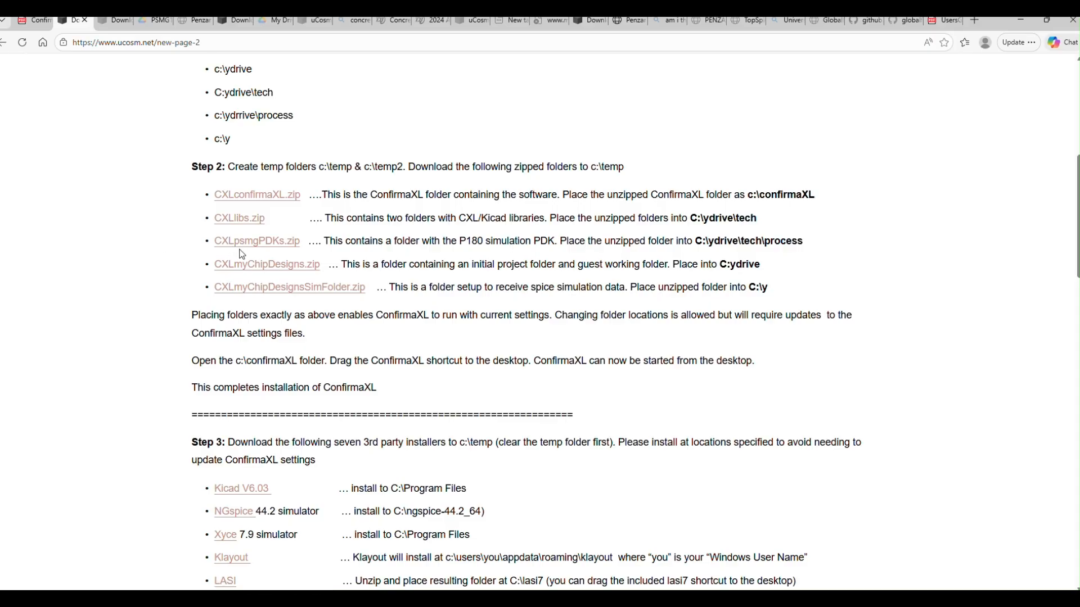
click(273, 247)
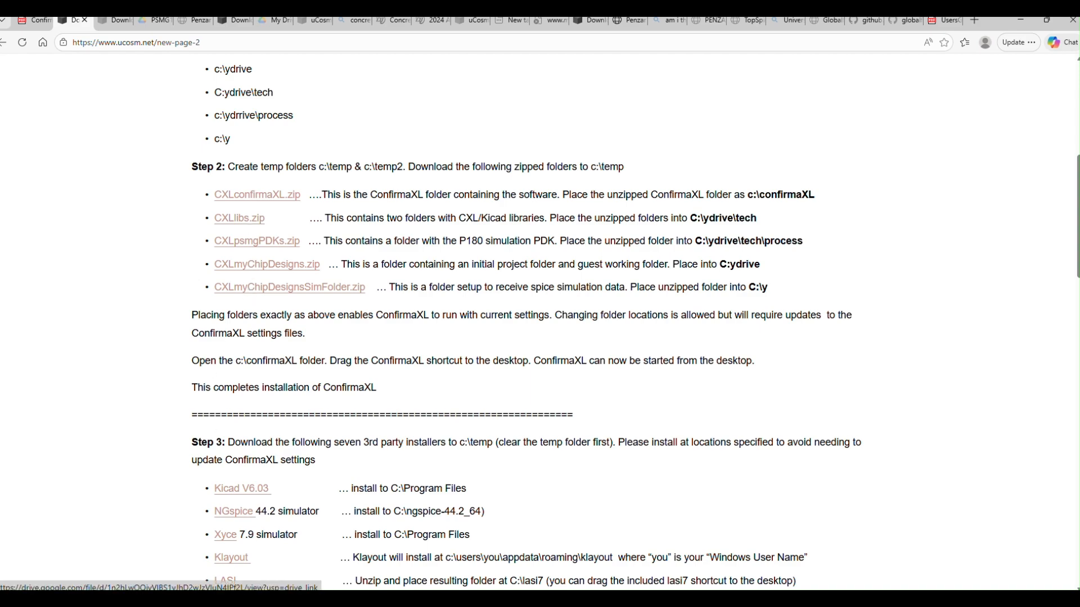
Step: Bring up the C:\temp folder window to check the downloaded CXL zip files, and return to the installation instructions
click(253, 600)
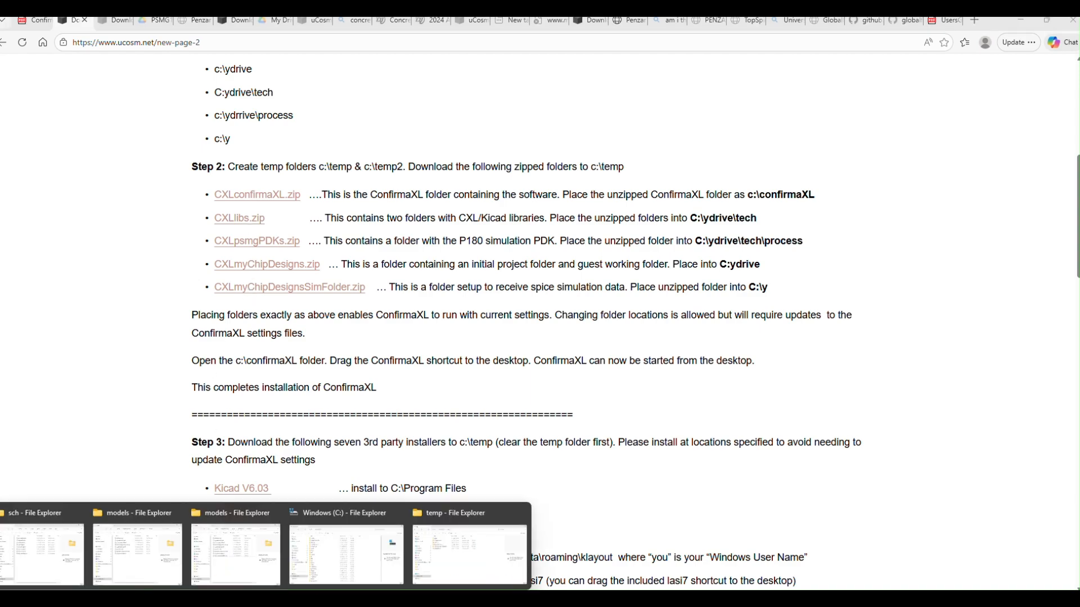
click(450, 568)
drag(331, 258, 630, 103)
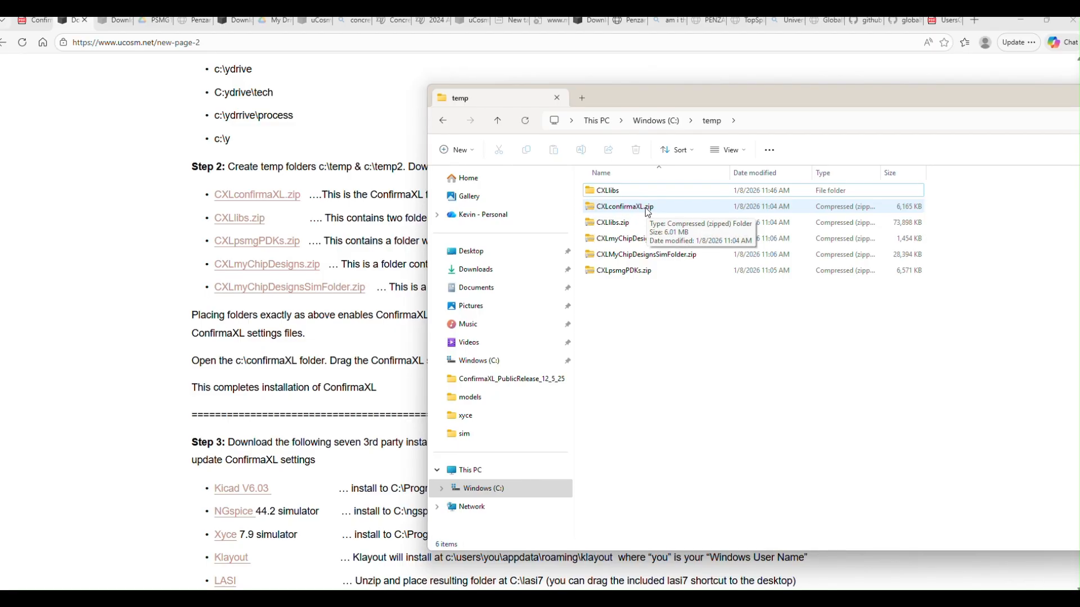
drag(726, 93, 360, 518)
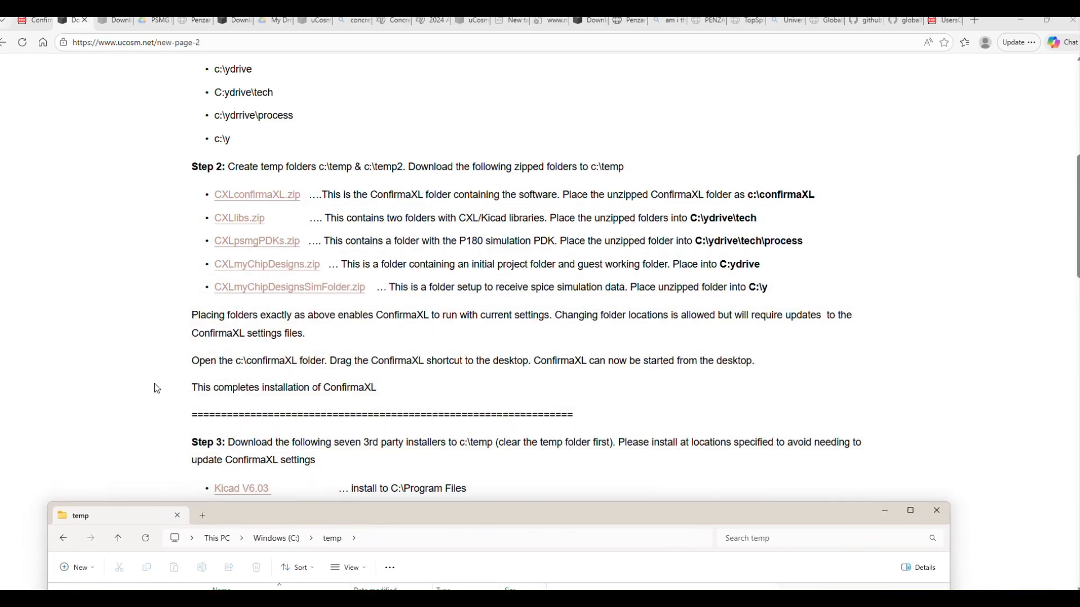
click(90, 313)
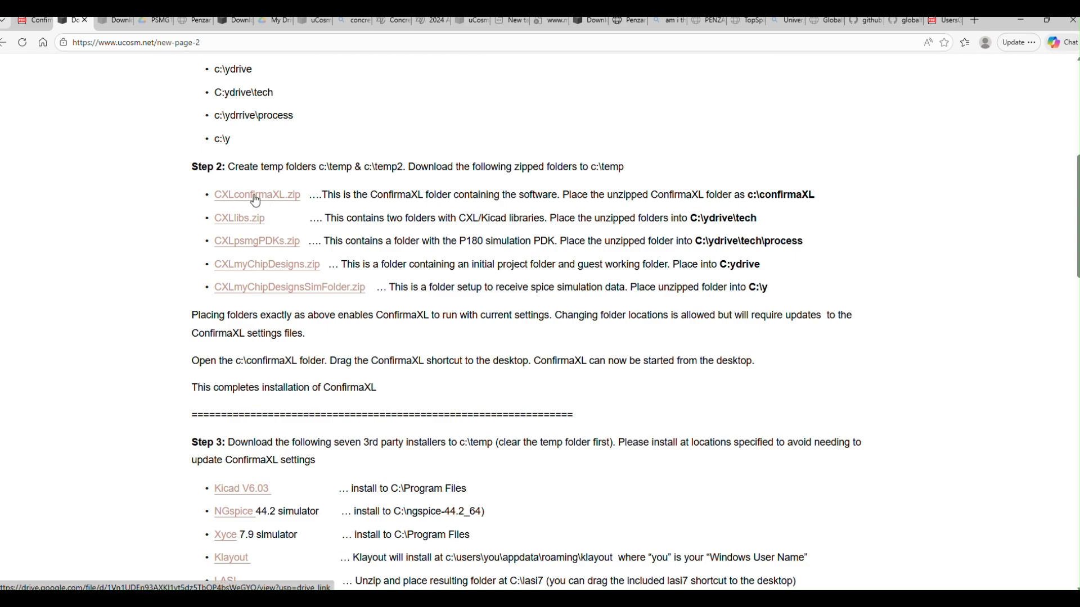
Step: Highlight the CXLconfirmaXL.zip description and its c:\confirmaXL destination in the Step 2 instructions
drag(328, 195, 451, 195)
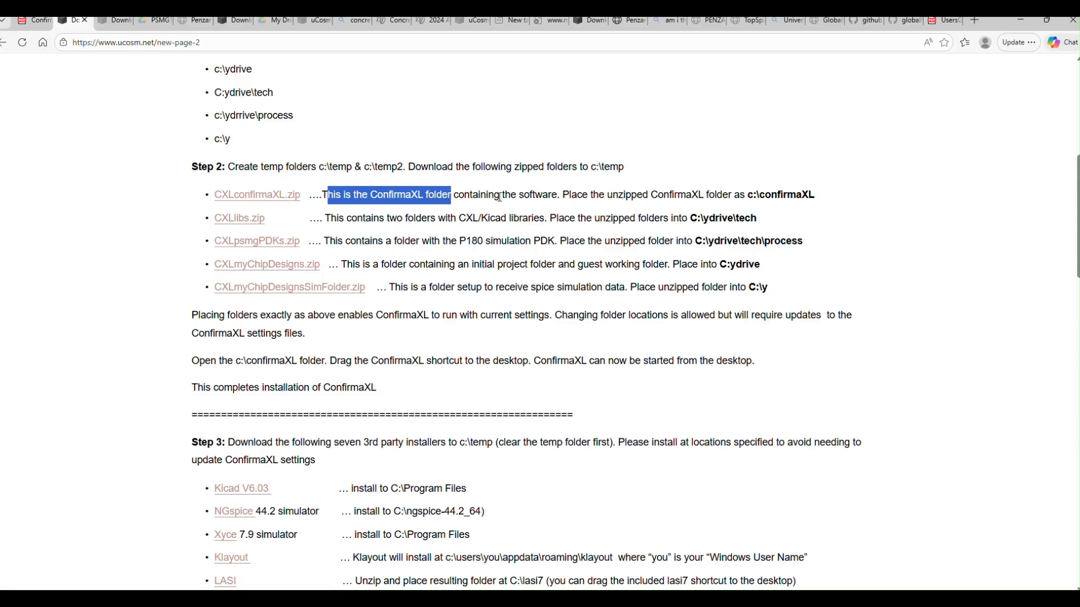
click(750, 197)
drag(749, 197, 827, 202)
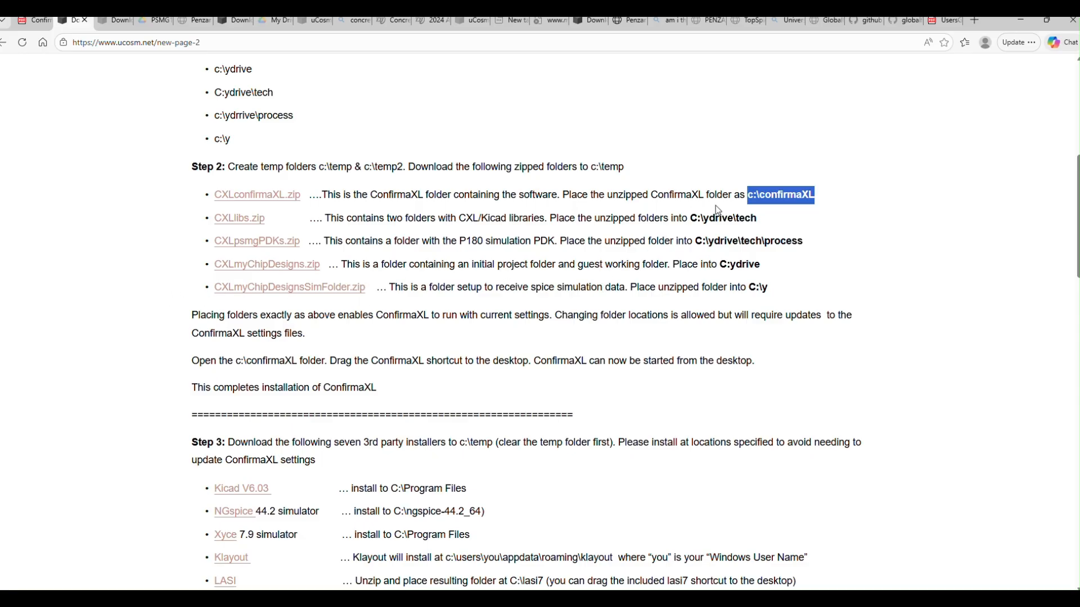
click(128, 331)
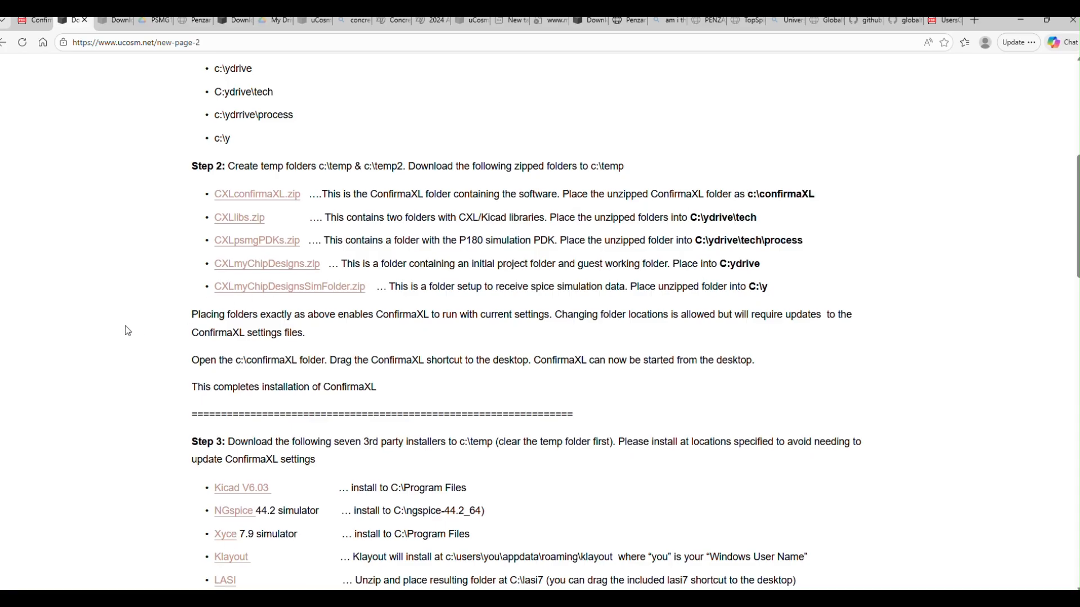
Step: Review the end of Step 2, highlighting the line on completing the ConfirmaXL installation, and continue to the Step 3 installer list
scroll(128, 331, down, 1)
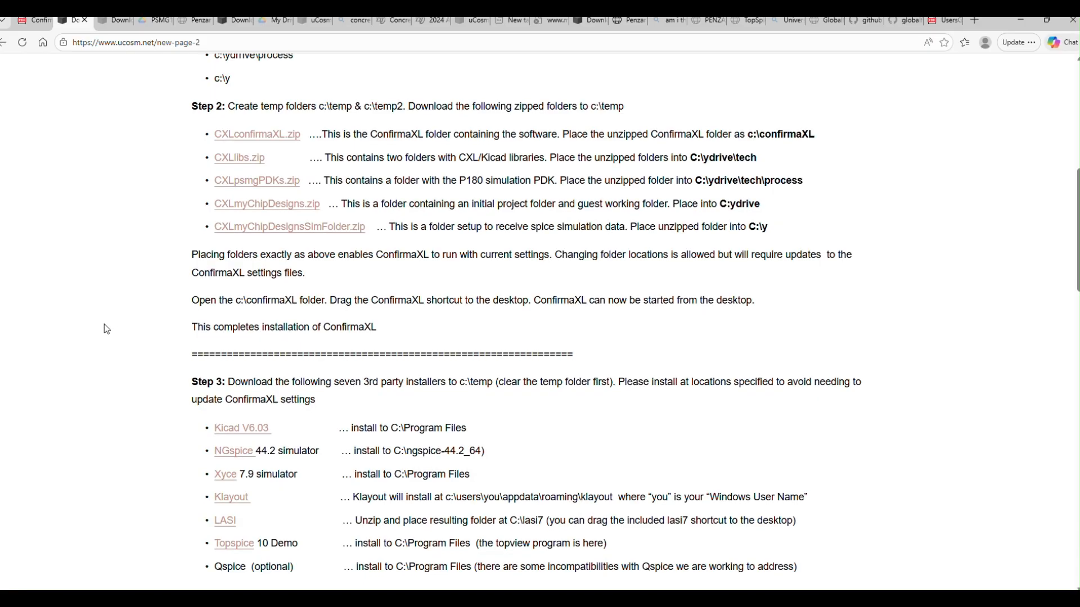
scroll(107, 329, down, 1)
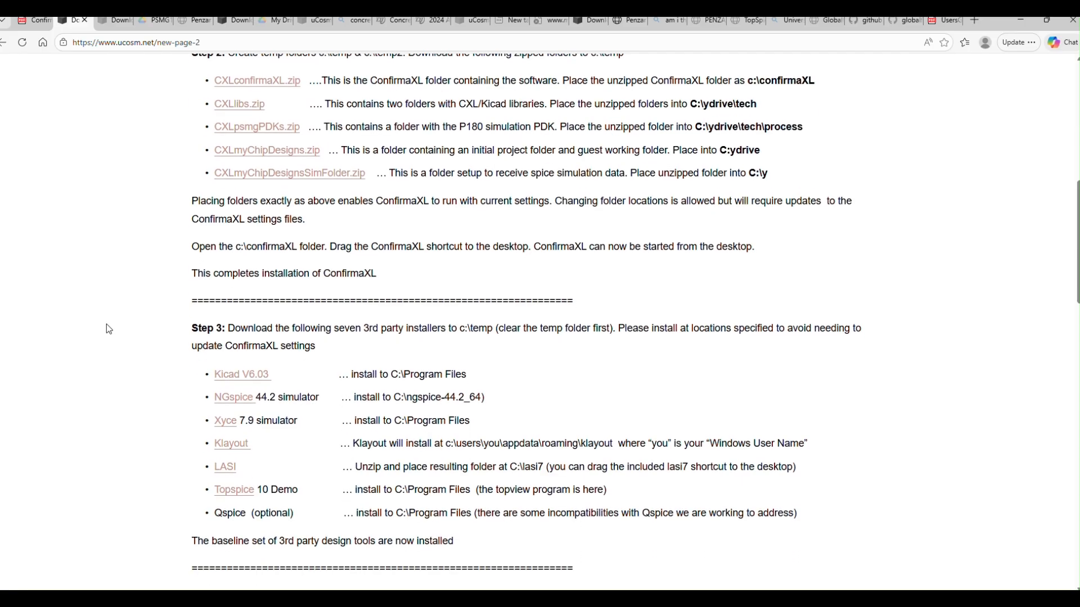
scroll(153, 268, up, 3)
scroll(190, 410, down, 1)
drag(190, 398, 381, 397)
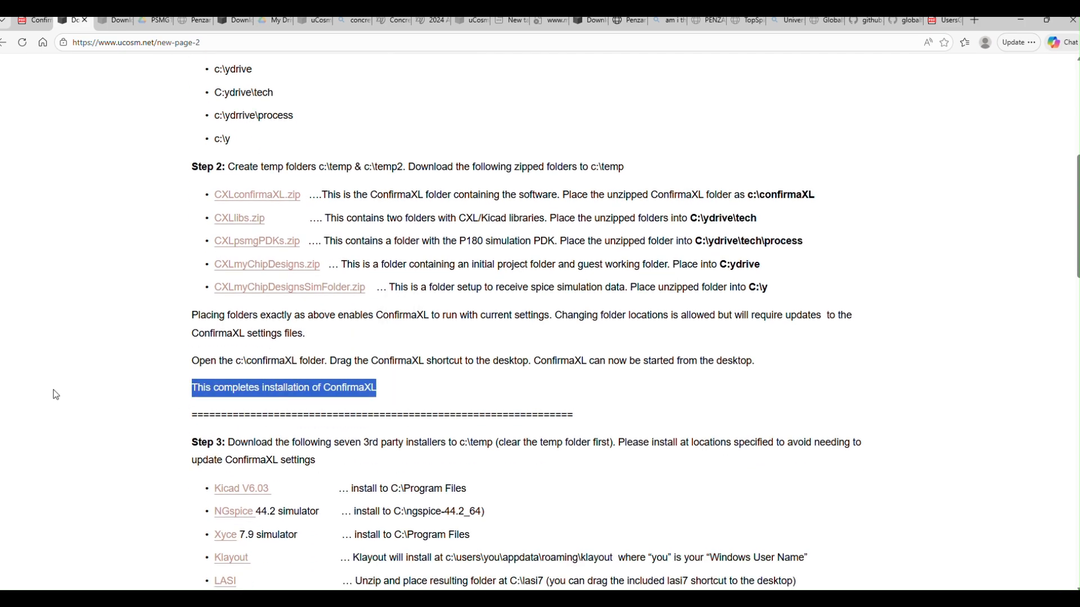
scroll(56, 393, down, 4)
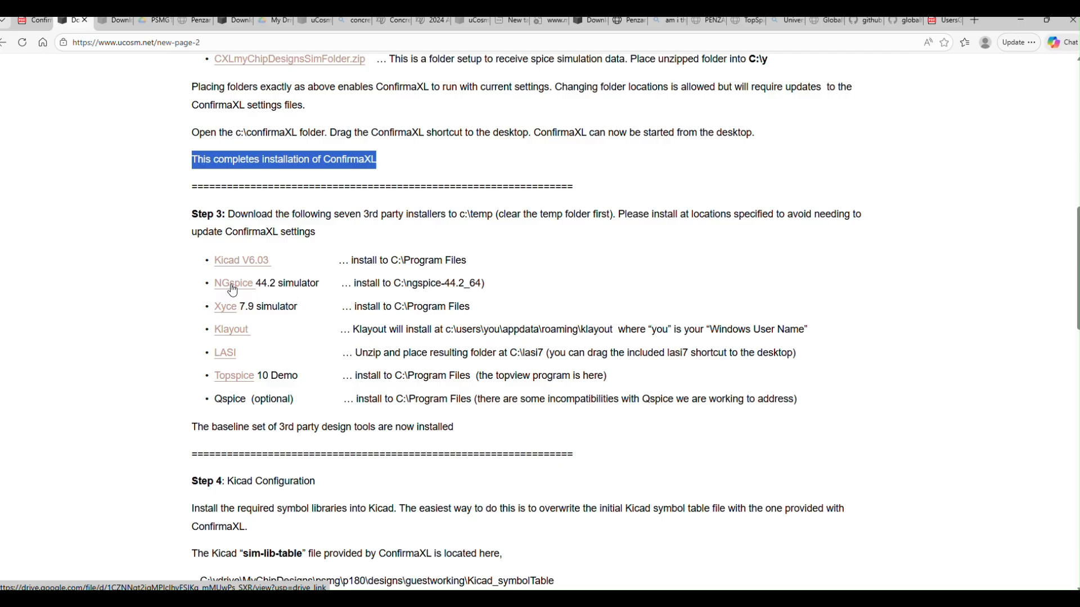
click(164, 275)
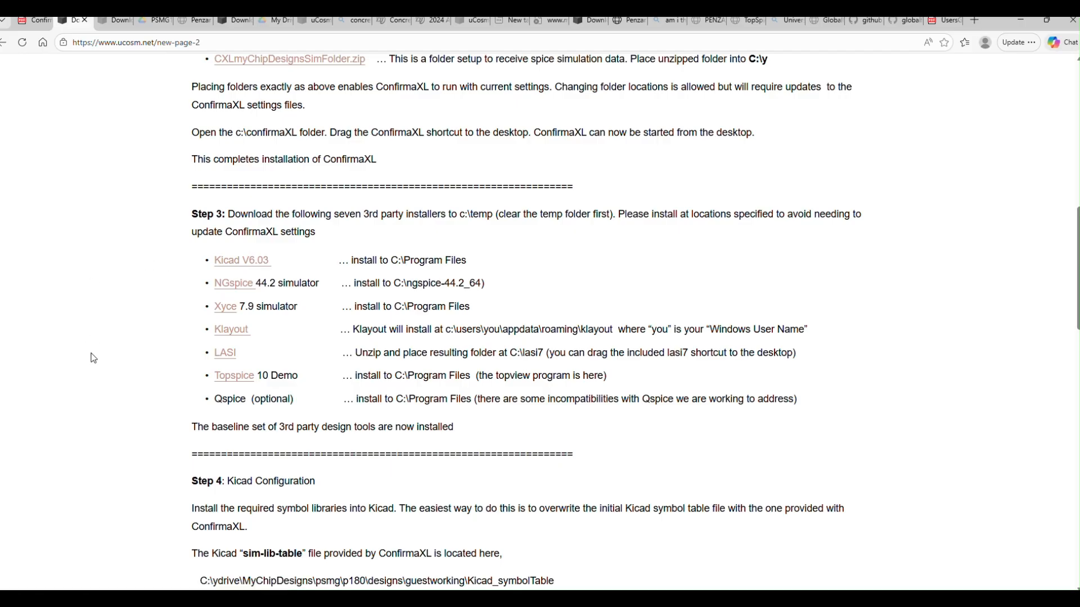
Step: Examine the Step 3 third-party installers and locations, highlighting the Topspice 10 Demo, topview program and optional Qspice entries
scroll(92, 315, down, 1)
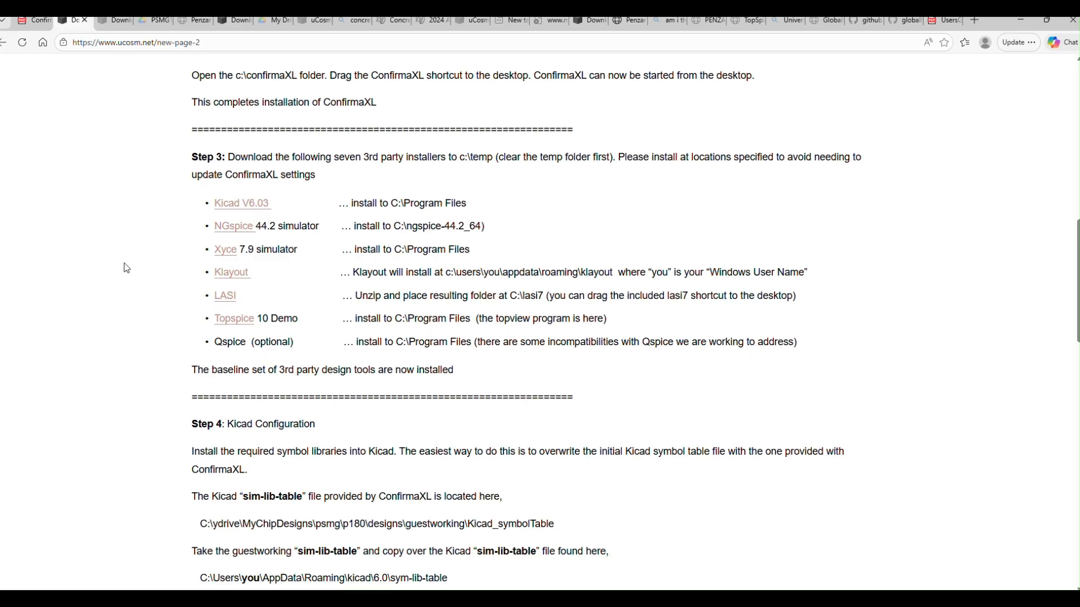
scroll(126, 268, down, 1)
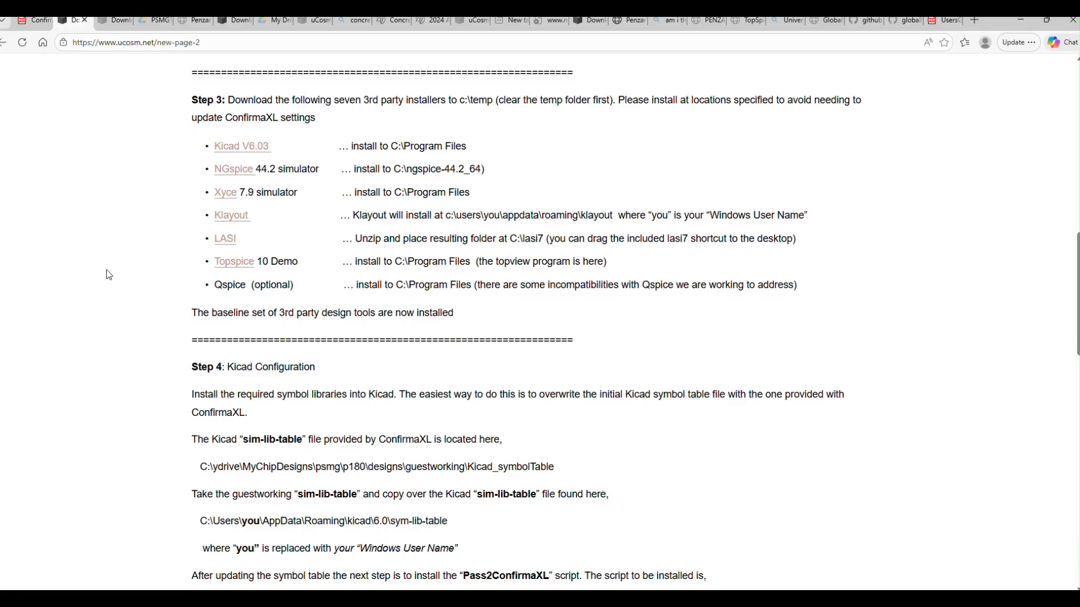
scroll(109, 274, down, 1)
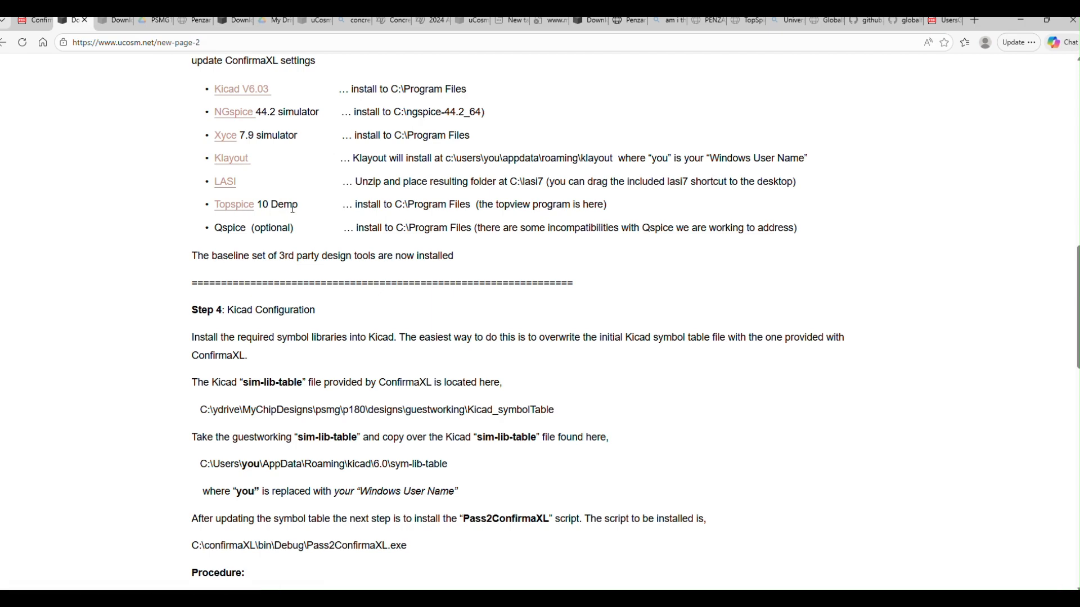
drag(301, 207, 263, 206)
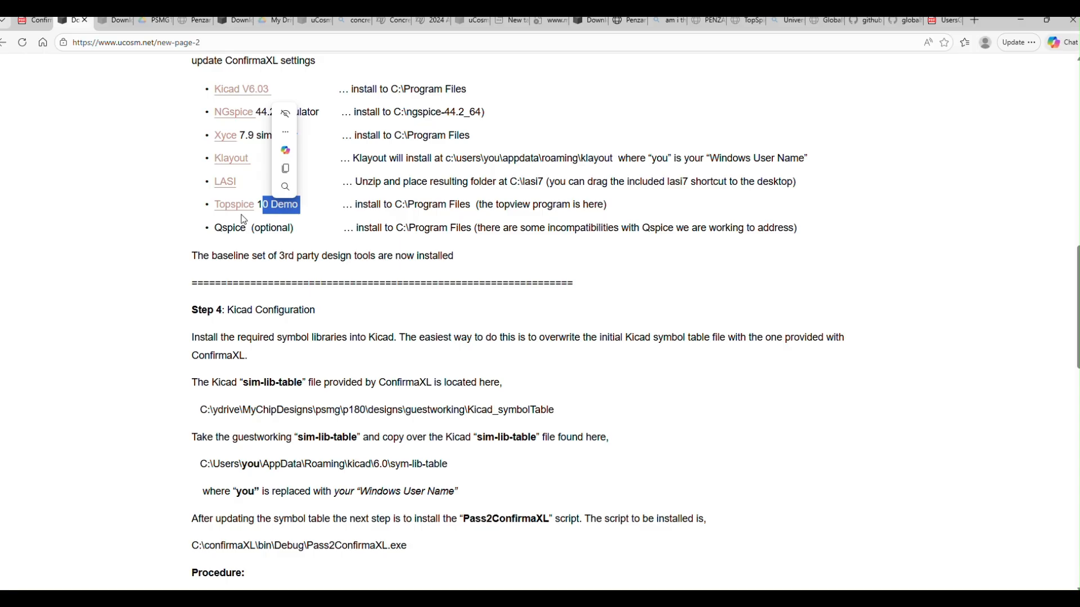
drag(495, 205, 538, 205)
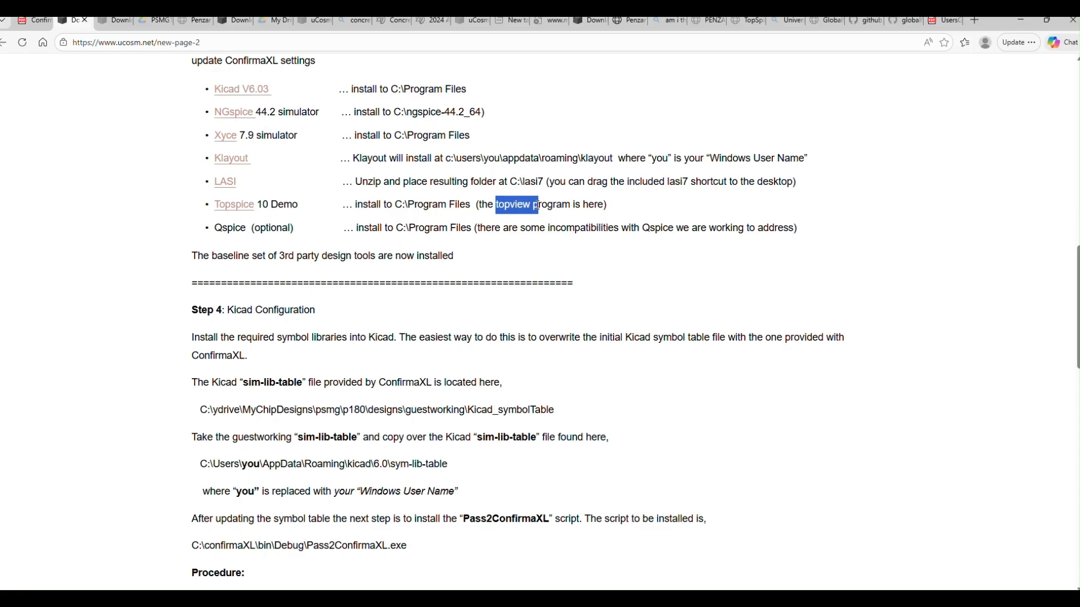
drag(538, 204, 535, 211)
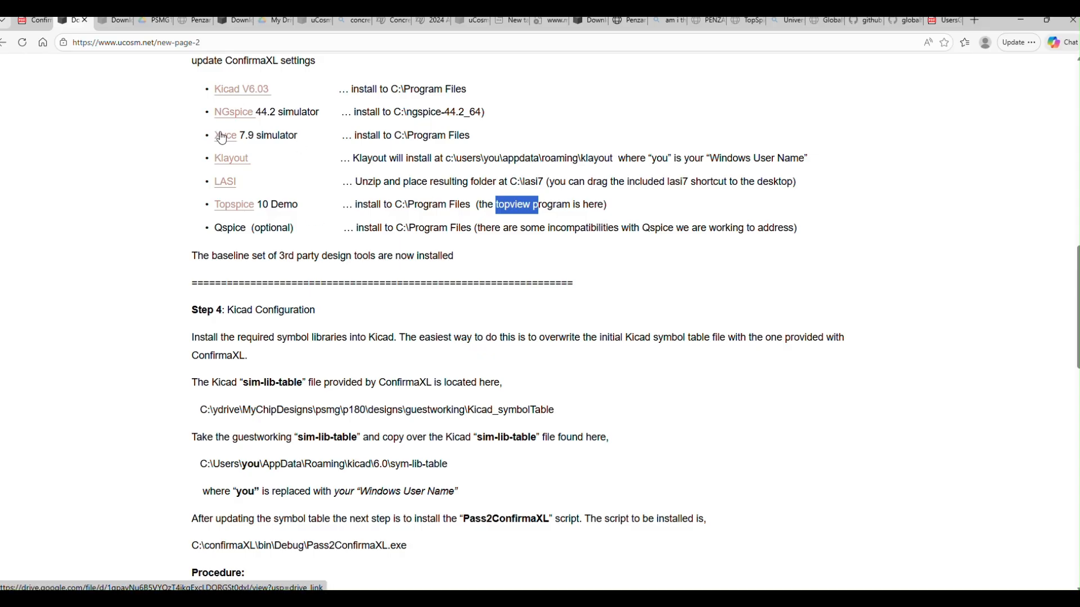
click(70, 212)
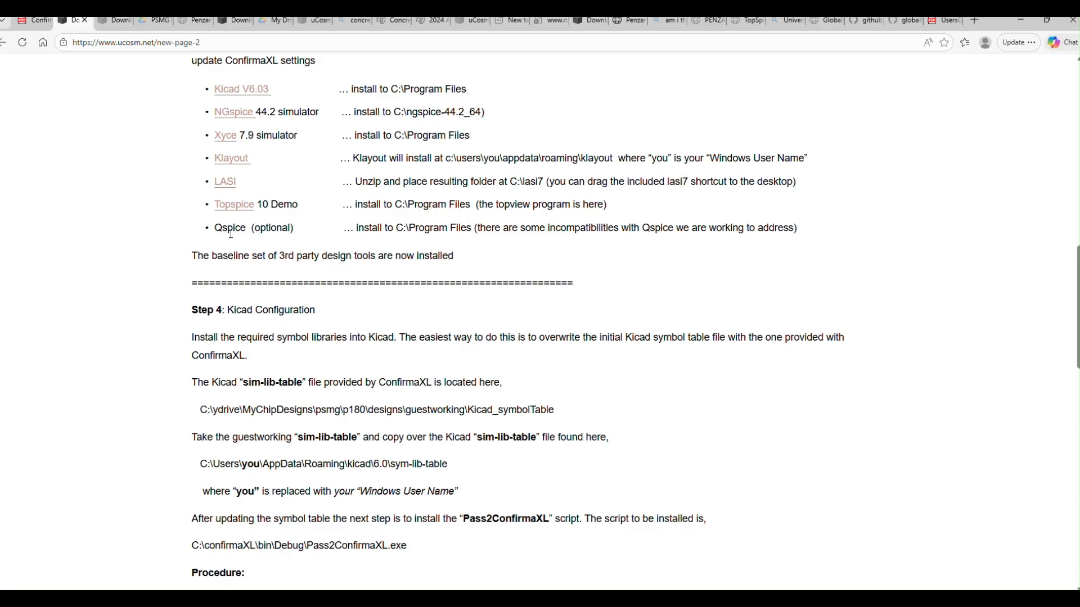
drag(215, 228, 305, 230)
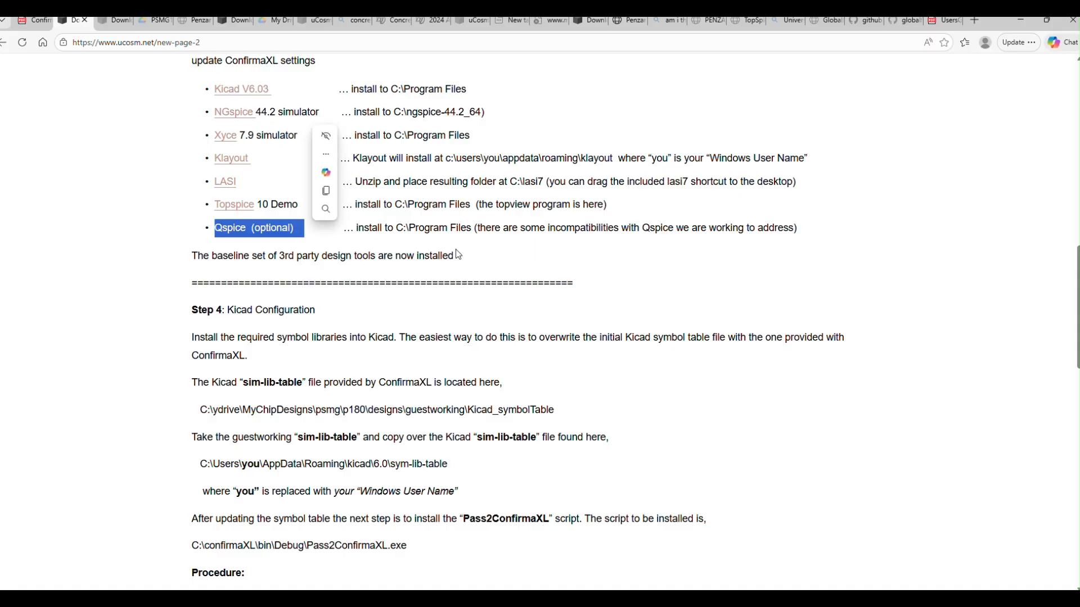
click(51, 303)
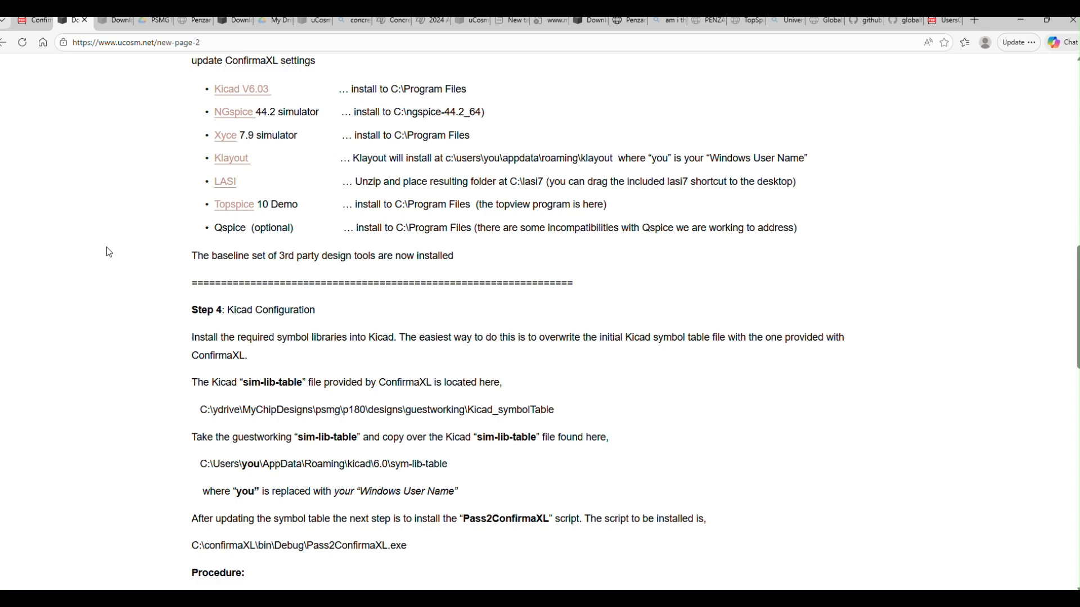
Step: Read the Step 4 Kicad configuration instructions on the symbol library table and the Pass2ConfirmaXL script
scroll(109, 252, down, 1)
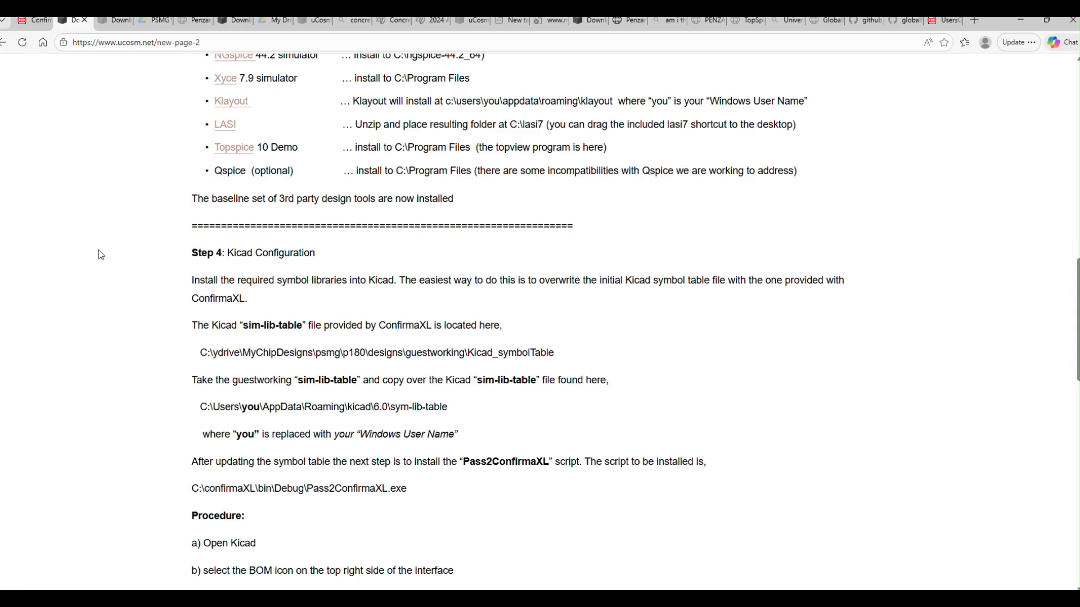
scroll(99, 251, down, 2)
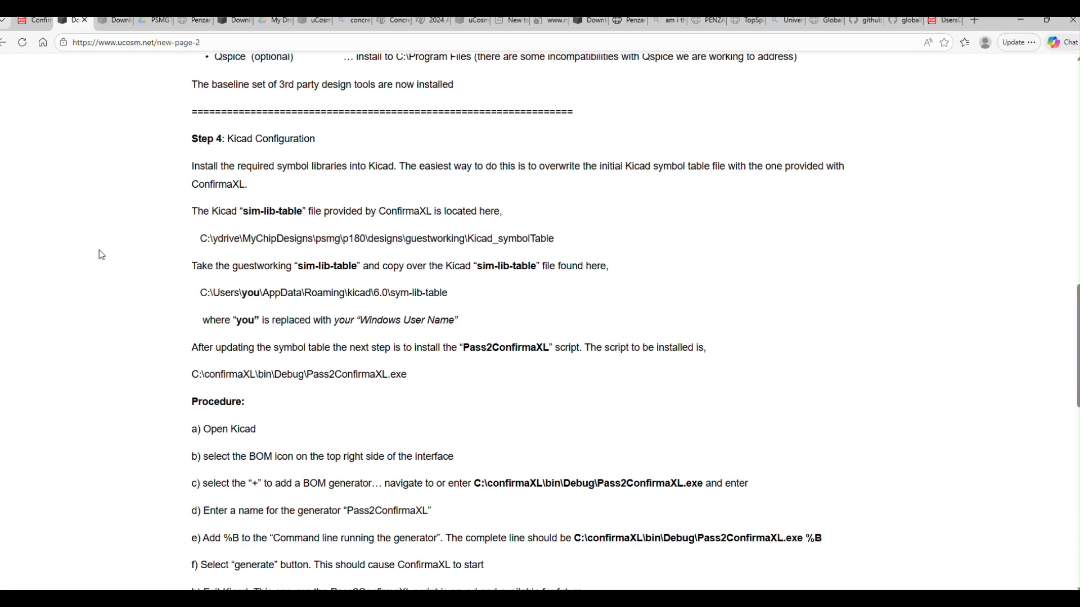
scroll(111, 234, up, 3)
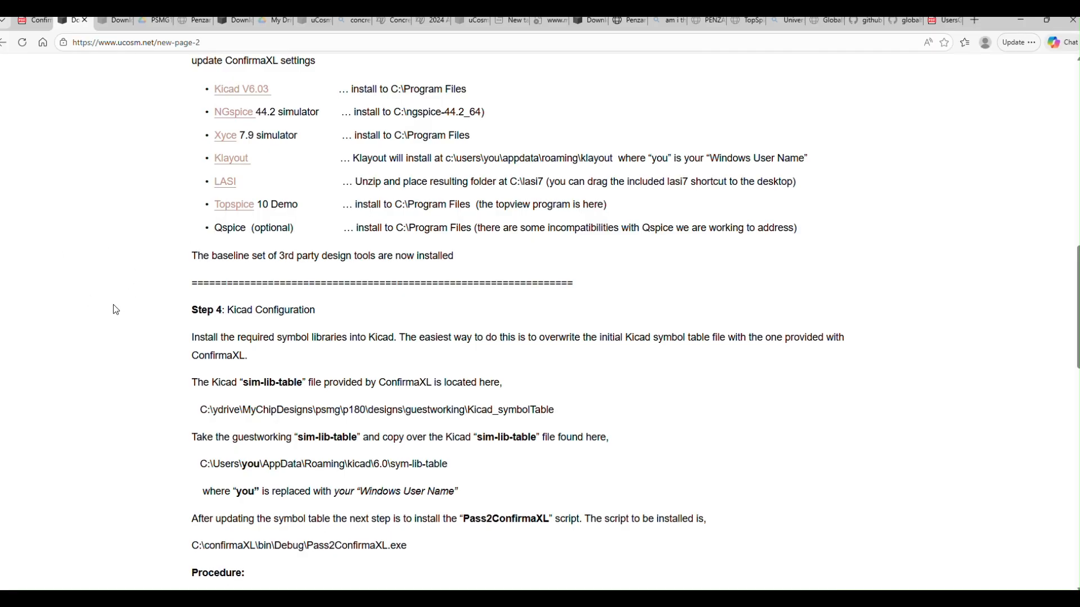
scroll(114, 305, down, 3)
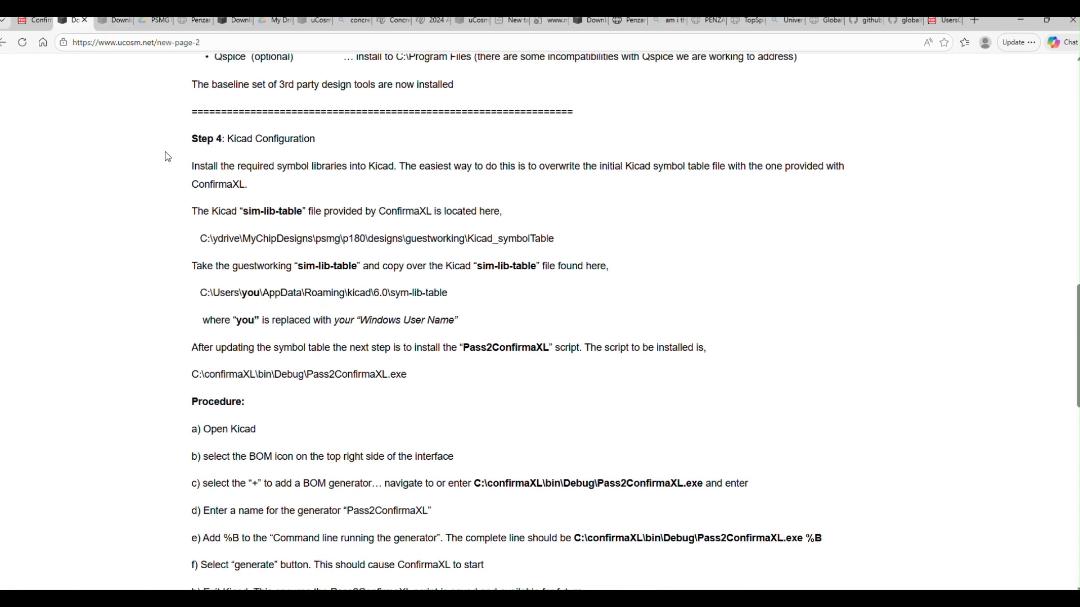
scroll(170, 154, up, 2)
Step: Switch to the temp window in File Explorer and open the C:\temp2 folder to view the third-party installers
mouse_move(236, 599)
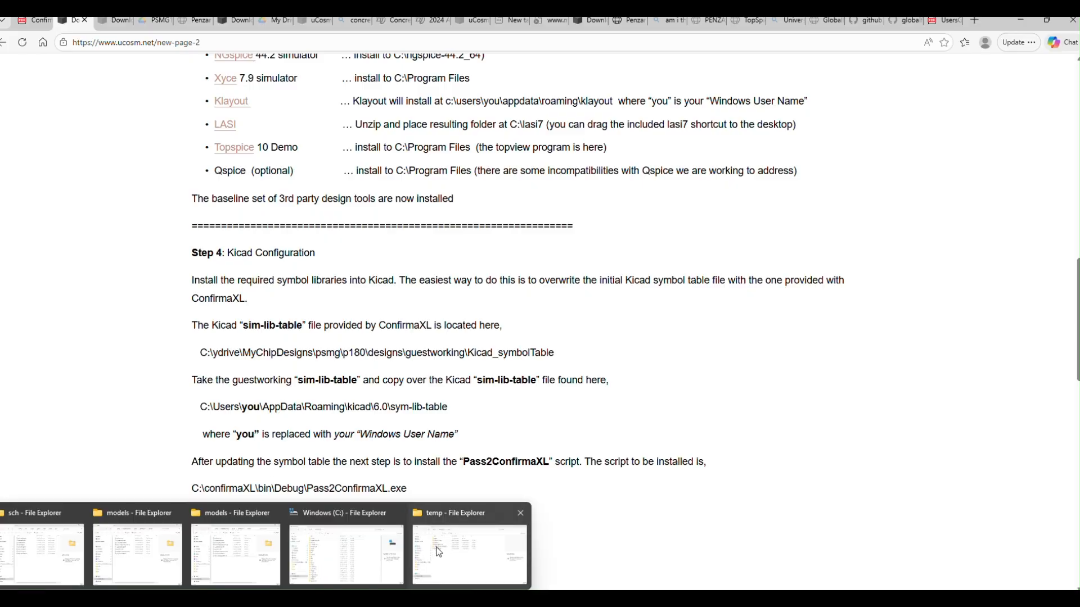
click(469, 553)
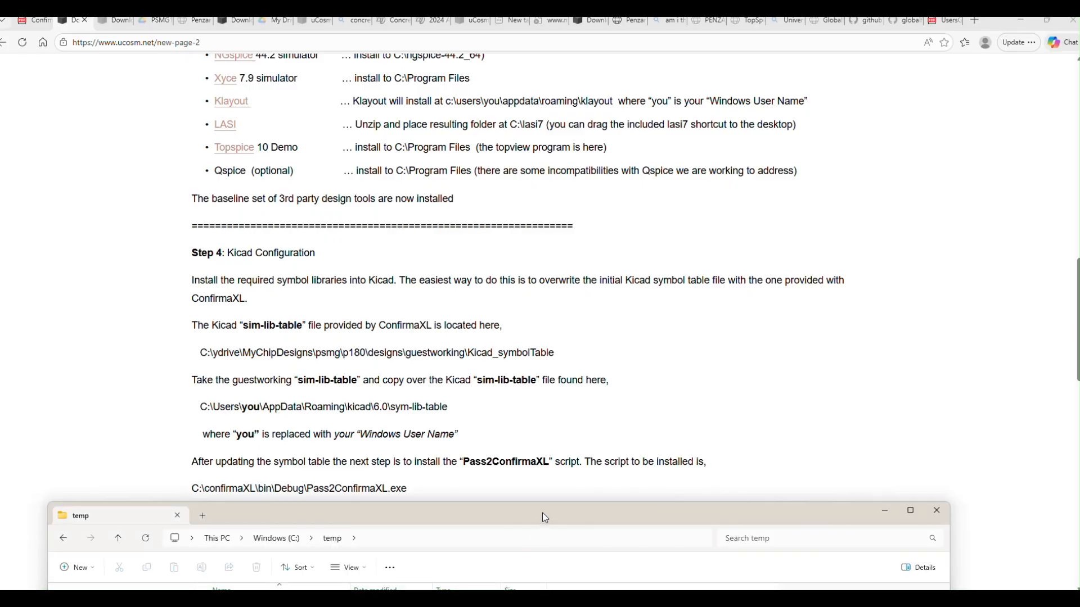
drag(542, 513, 847, 120)
click(548, 233)
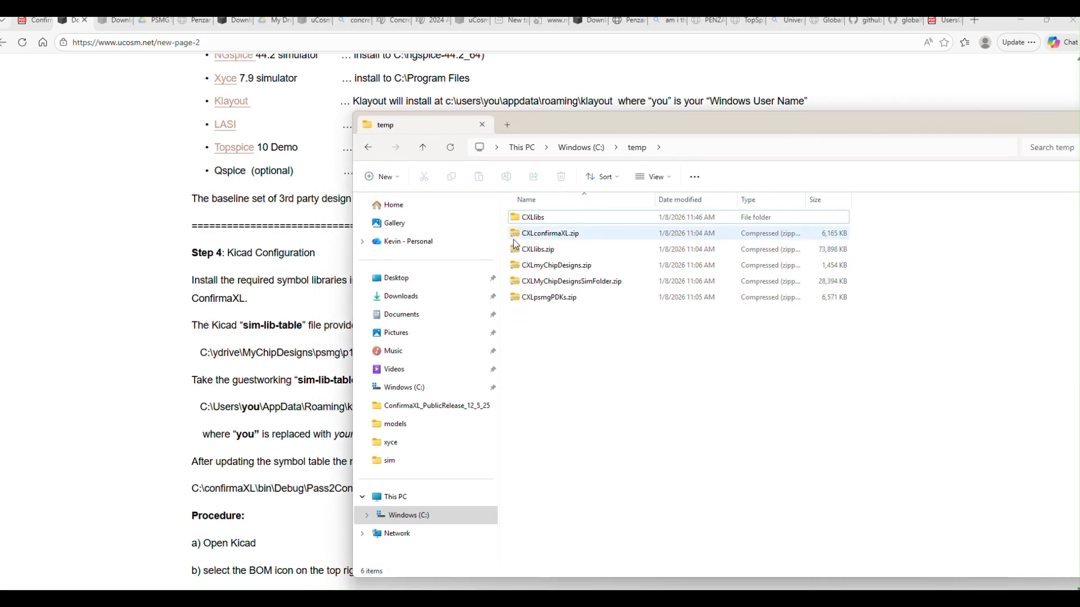
click(581, 147)
scroll(572, 298, down, 5)
double_click(545, 433)
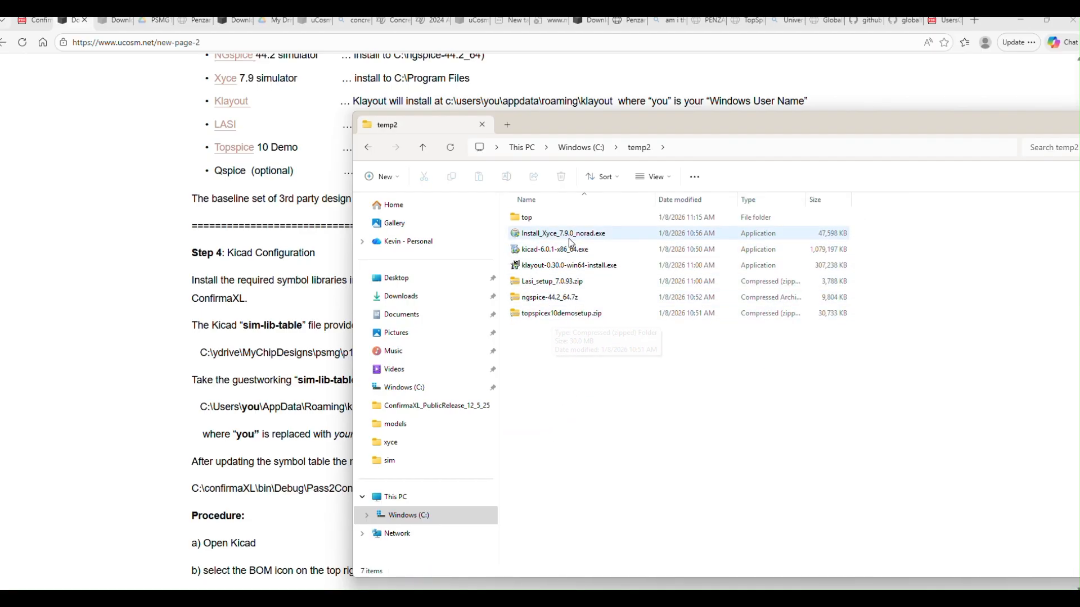
Step: Put the temp2 window away and read the Step 4 procedure for adding the Pass2ConfirmaXL BOM generator in Kicad
drag(707, 129, 329, 194)
click(807, 186)
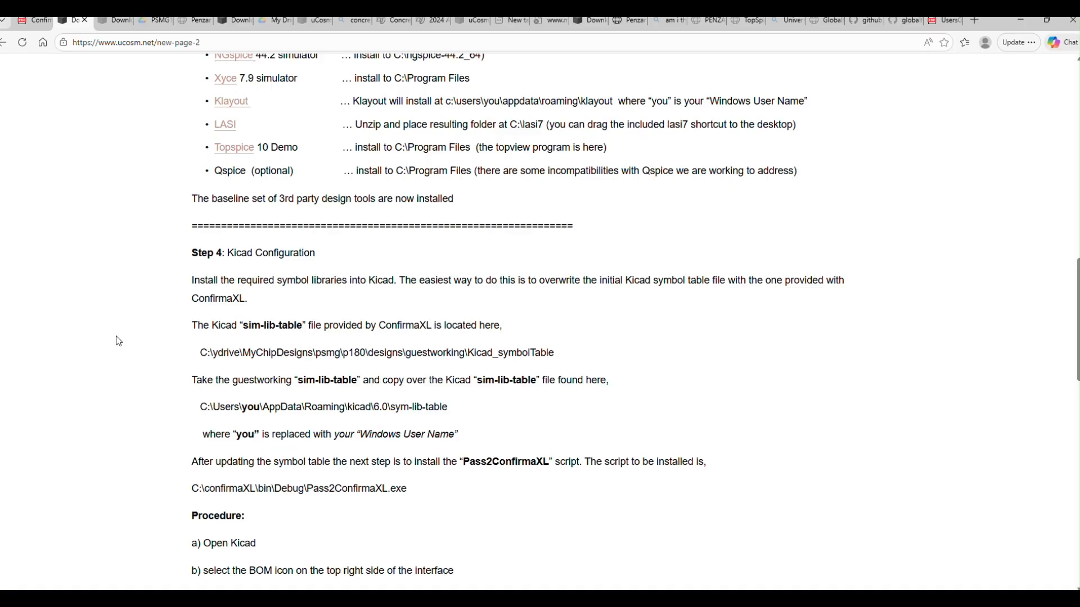
scroll(119, 341, down, 1)
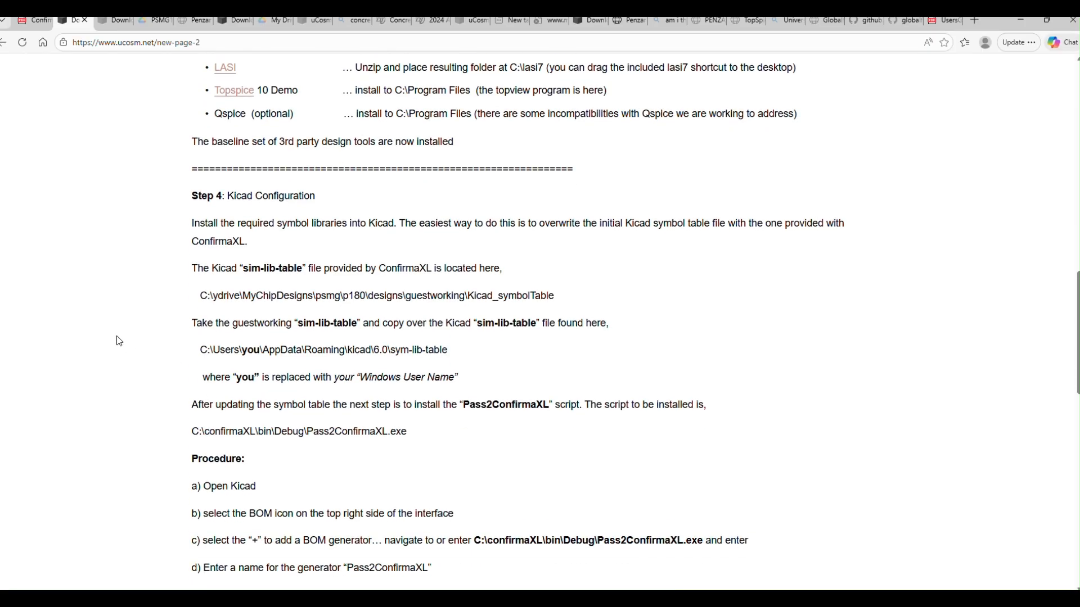
scroll(119, 340, down, 1)
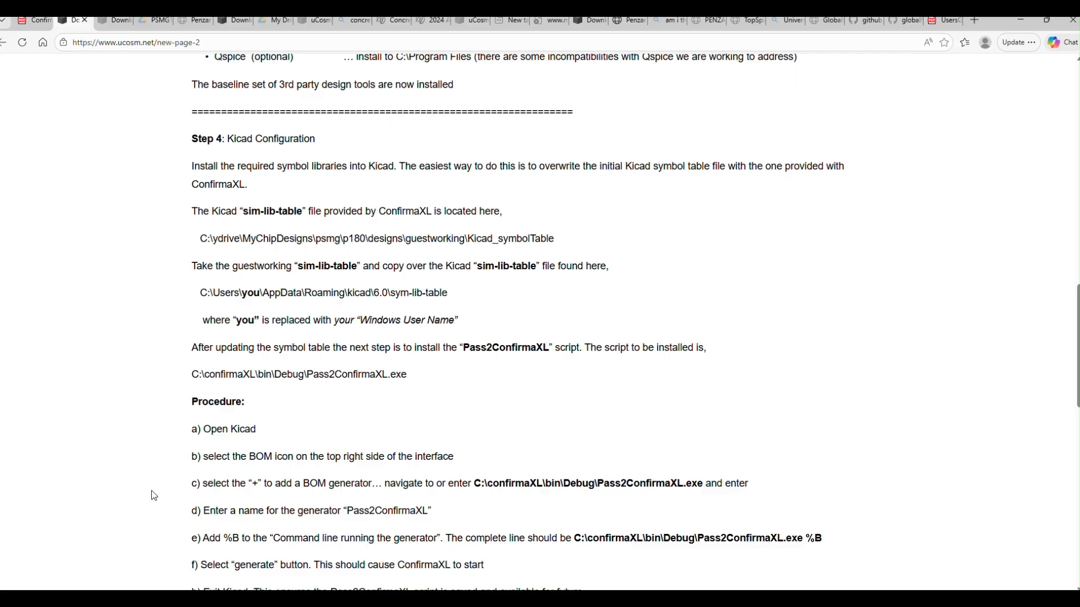
Step: Open a new File Explorer window beside the installation instructions and go to the Windows (C:) drive
mouse_move(256, 599)
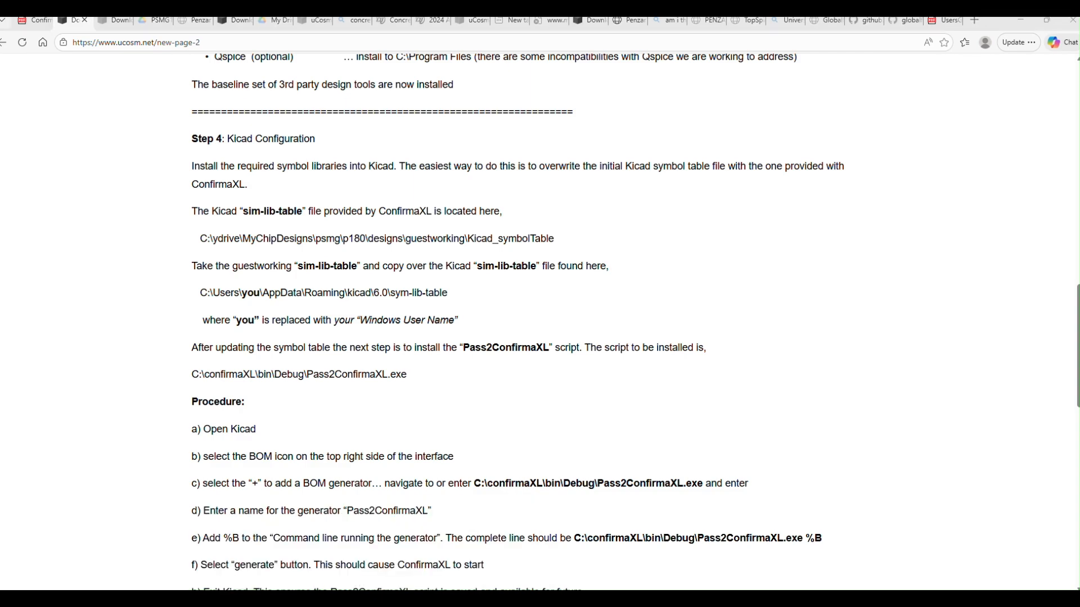
right_click(237, 599)
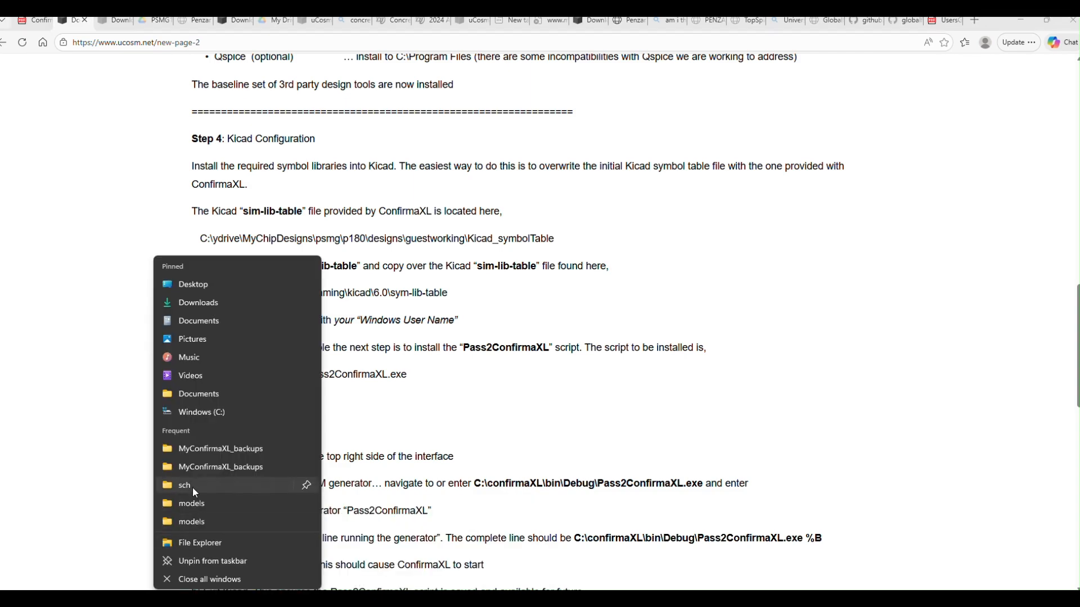
click(198, 540)
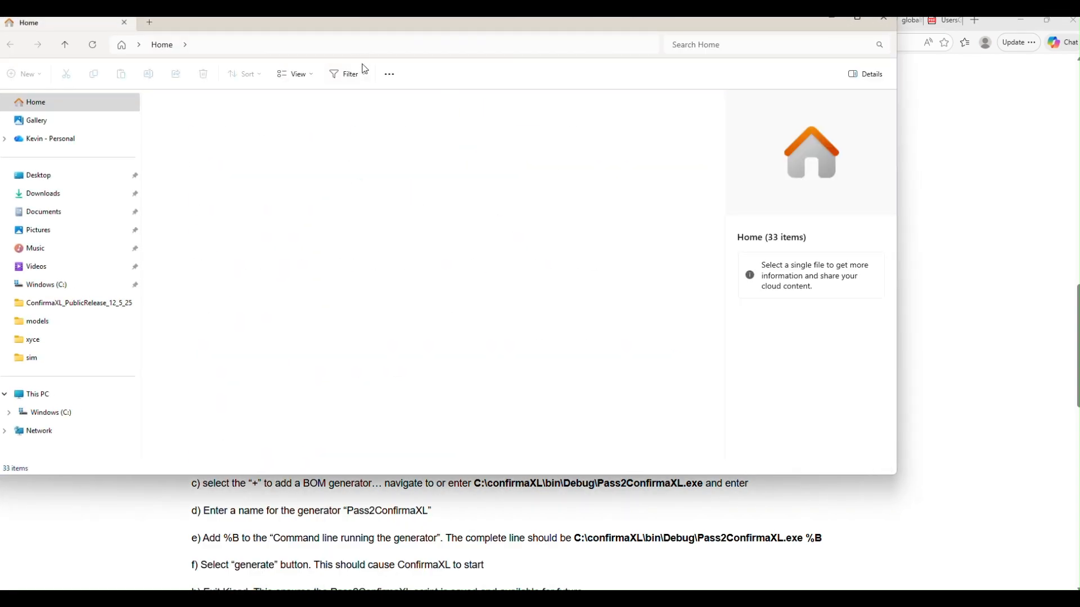
drag(343, 28, 793, 115)
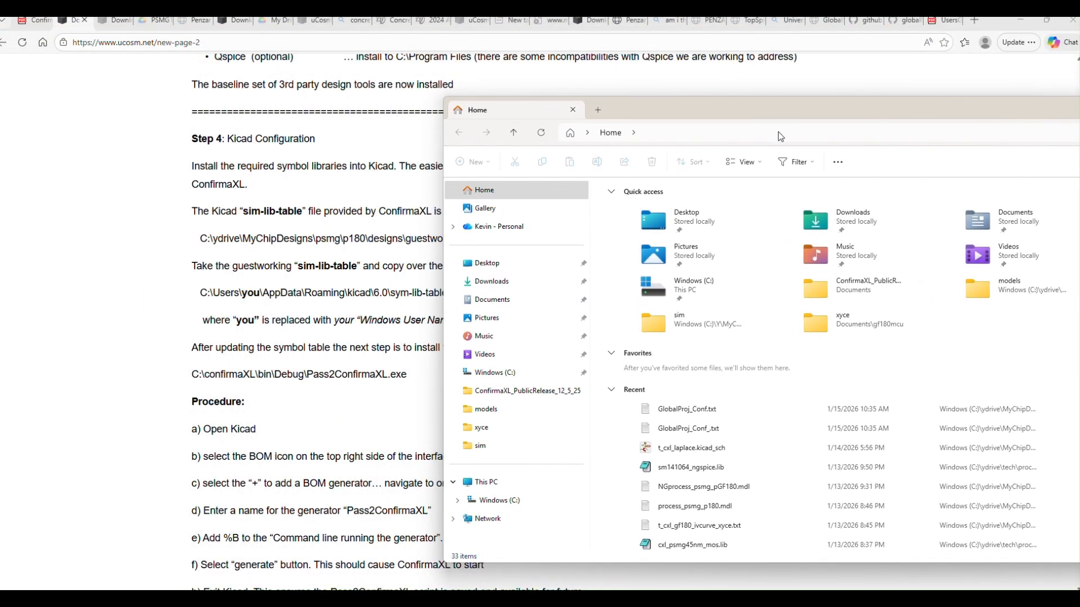
click(511, 376)
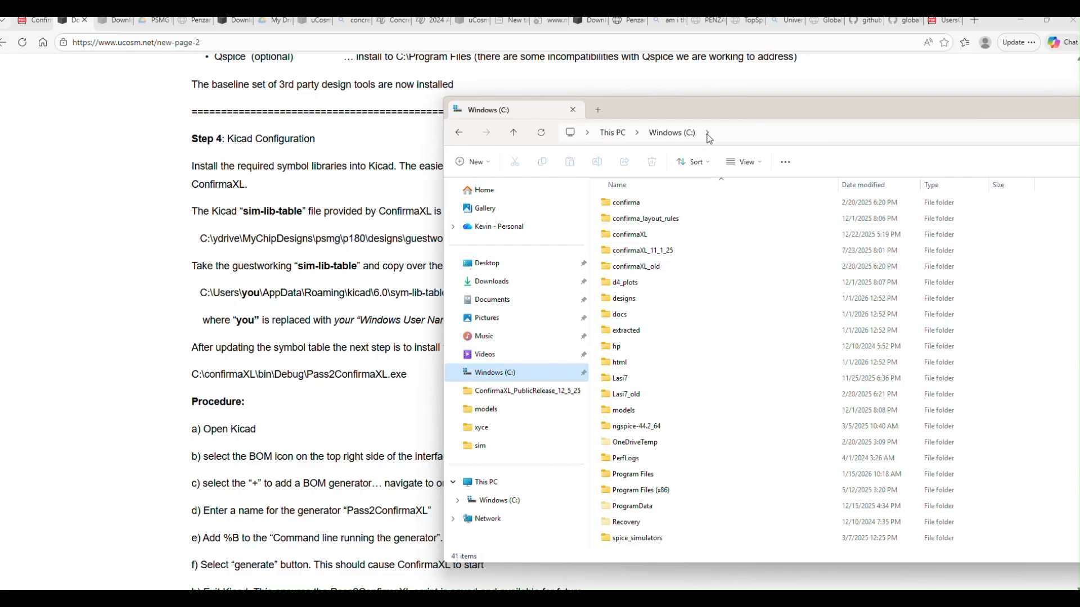
drag(705, 111, 682, 94)
Step: Open the AppData\Roaming folder inside the Windows user's profile folder under C:\Users
scroll(697, 361, down, 2)
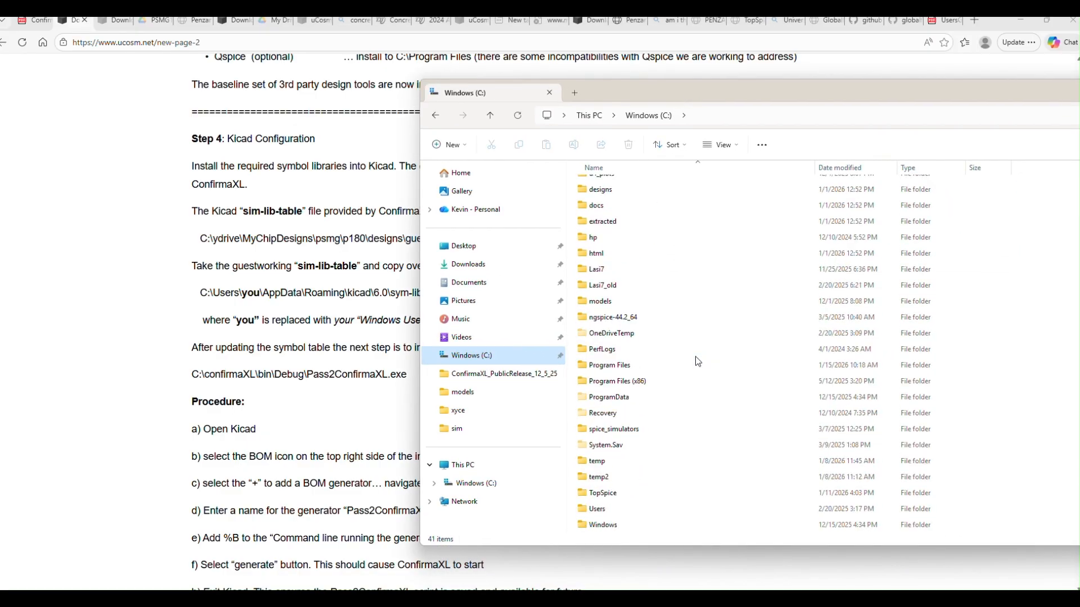
click(607, 512)
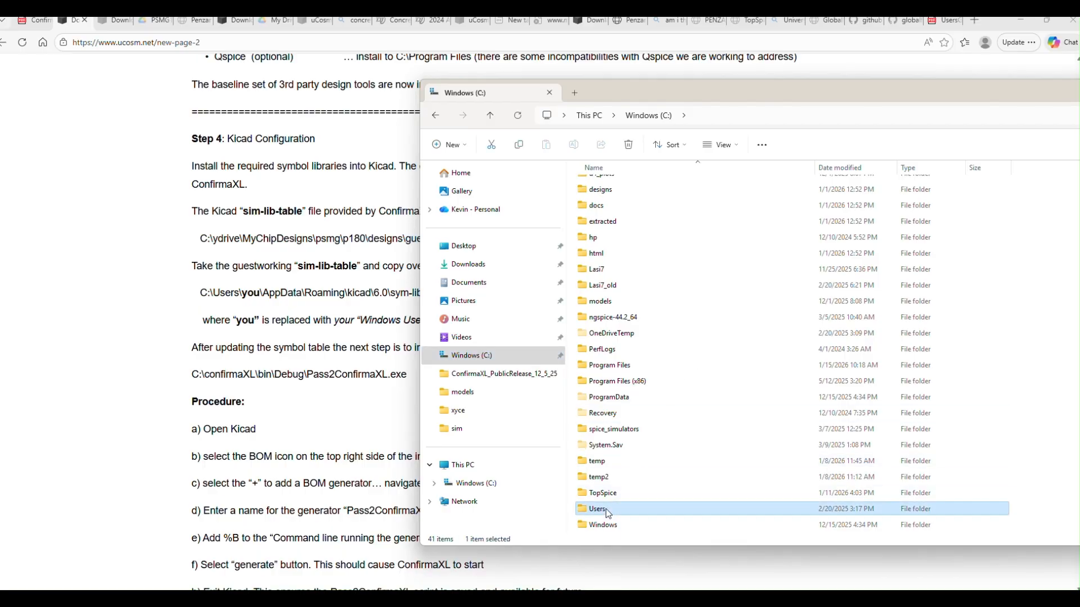
double_click(606, 508)
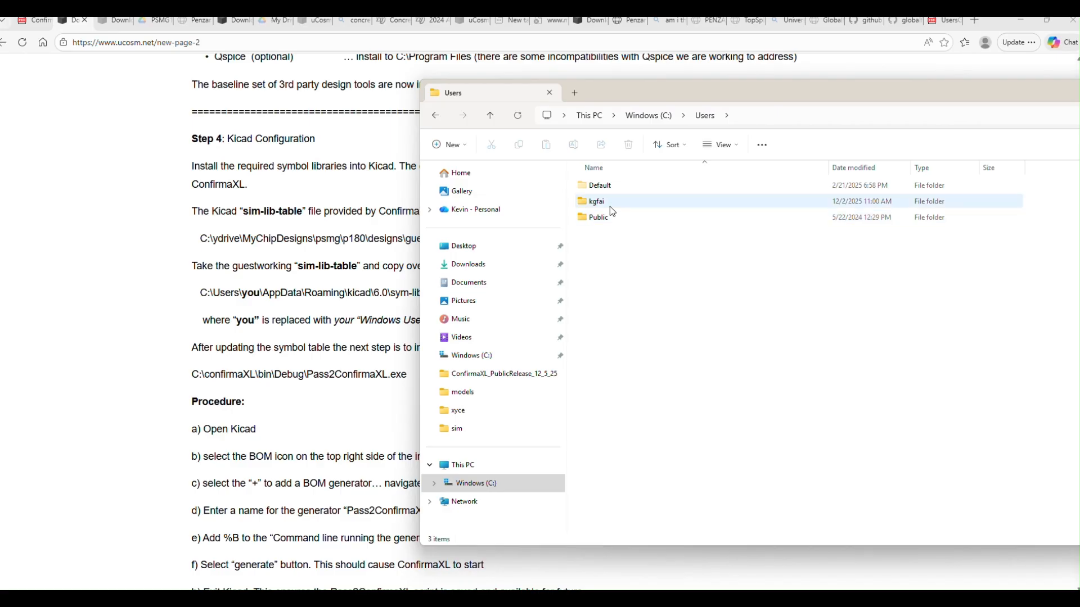
mouse_move(607, 206)
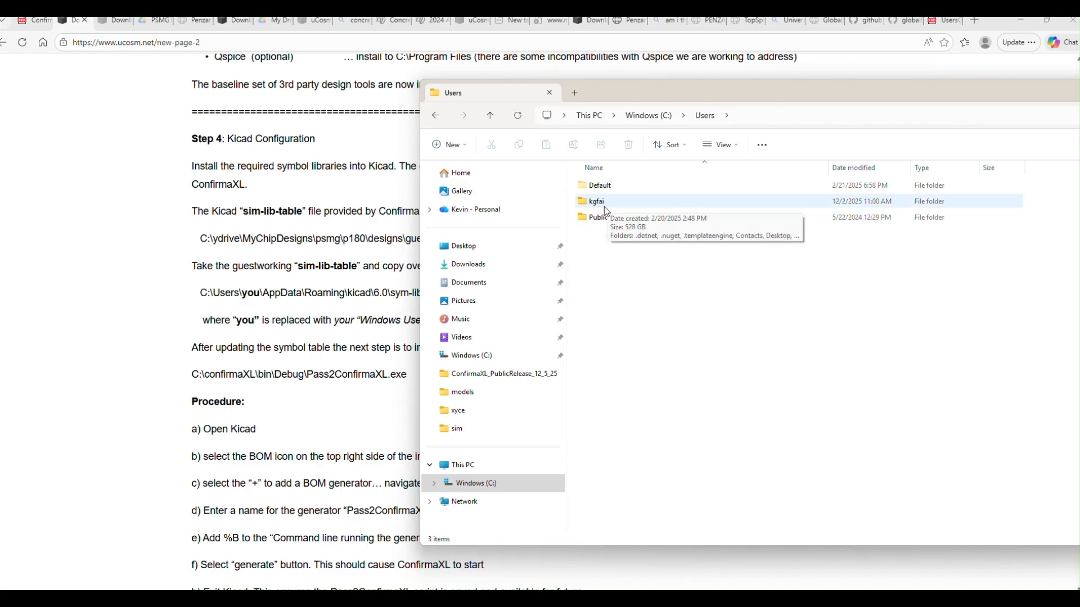
double_click(593, 206)
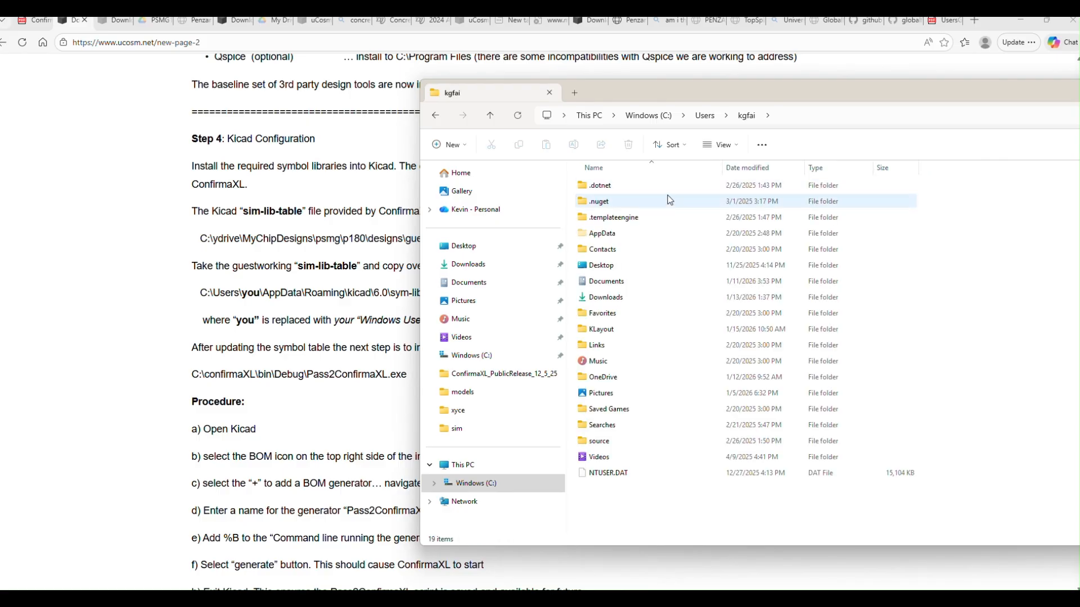
double_click(603, 234)
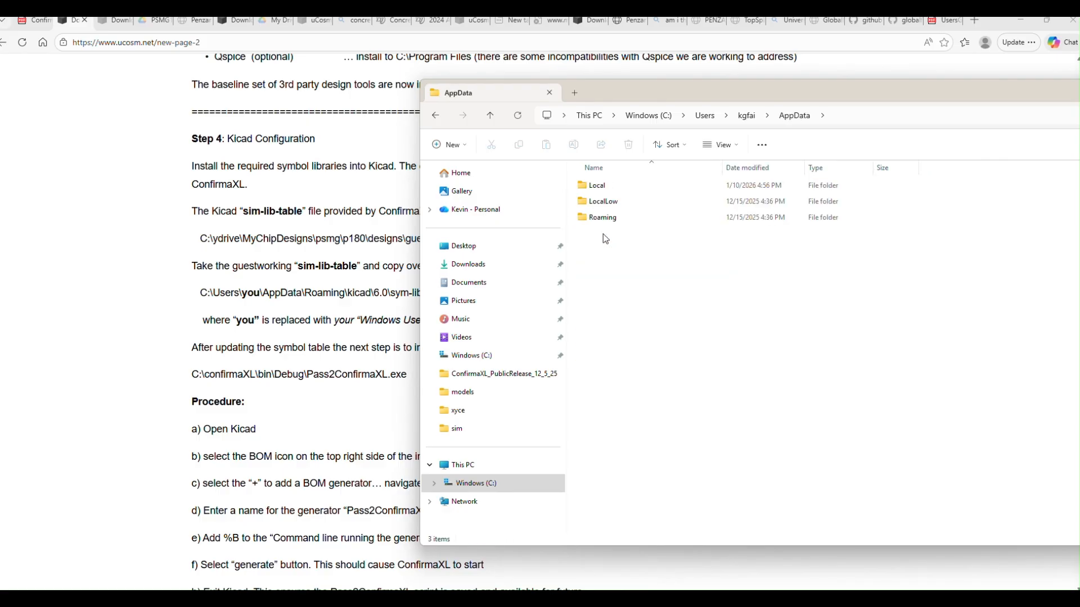
double_click(605, 219)
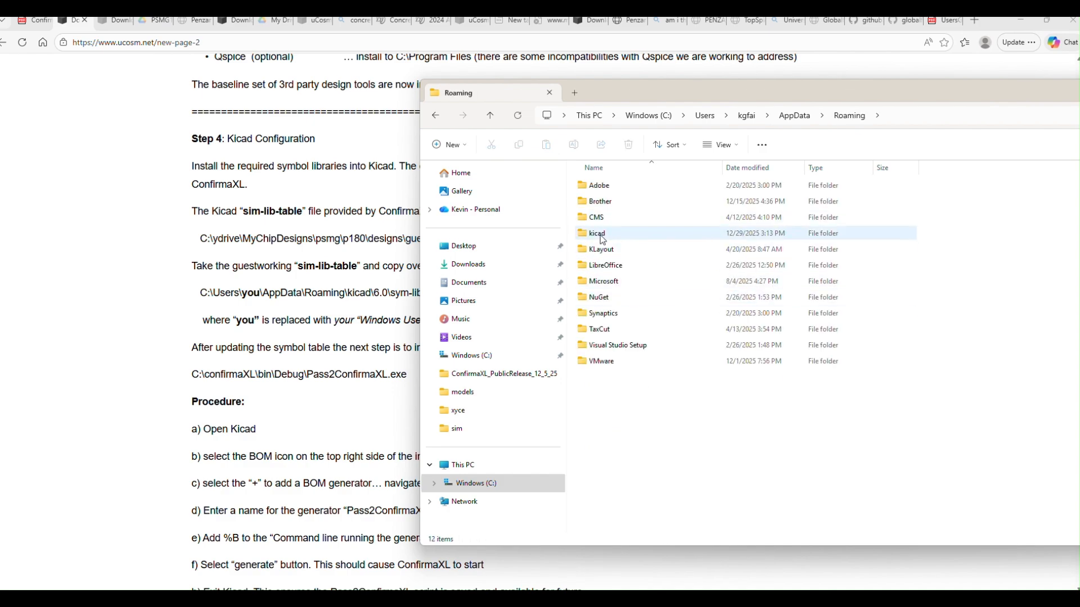
Step: Open the kicad\6.0 folder, select its sym-lib-table file and move the window clear of the instructions
double_click(596, 234)
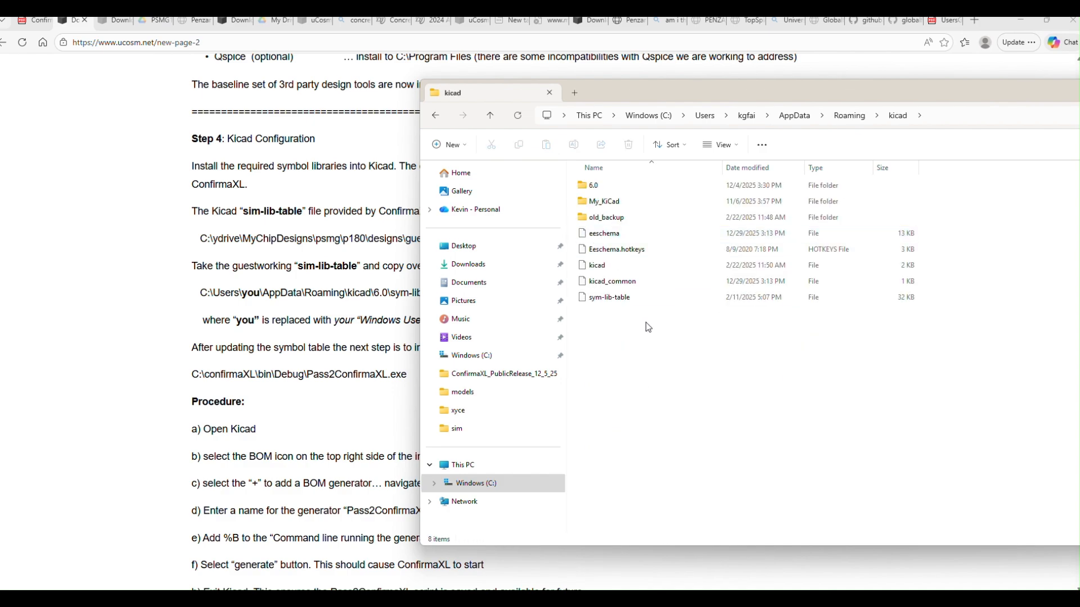
double_click(595, 185)
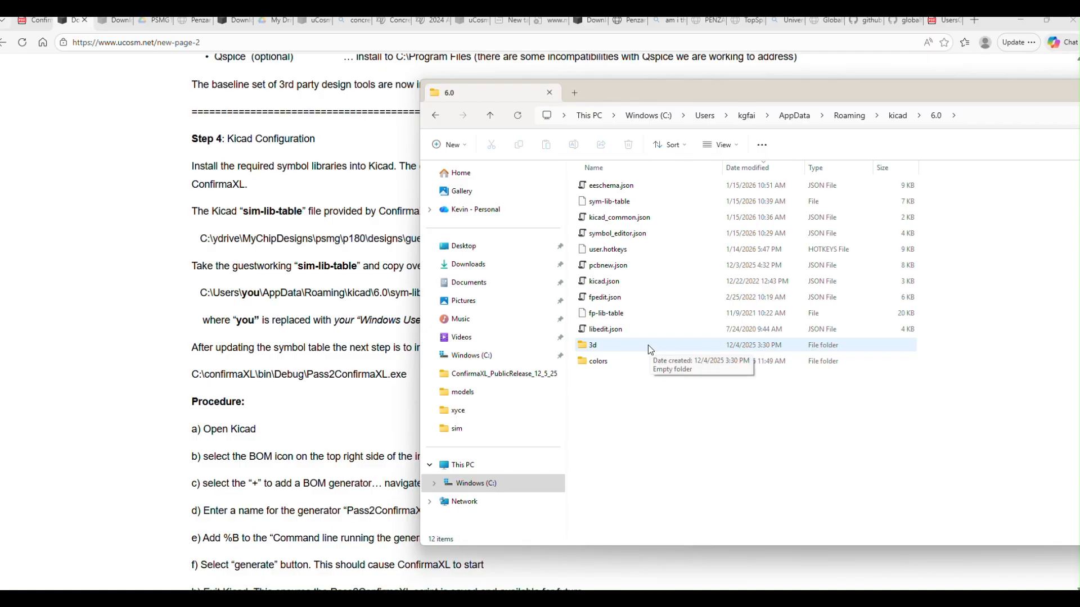
click(588, 205)
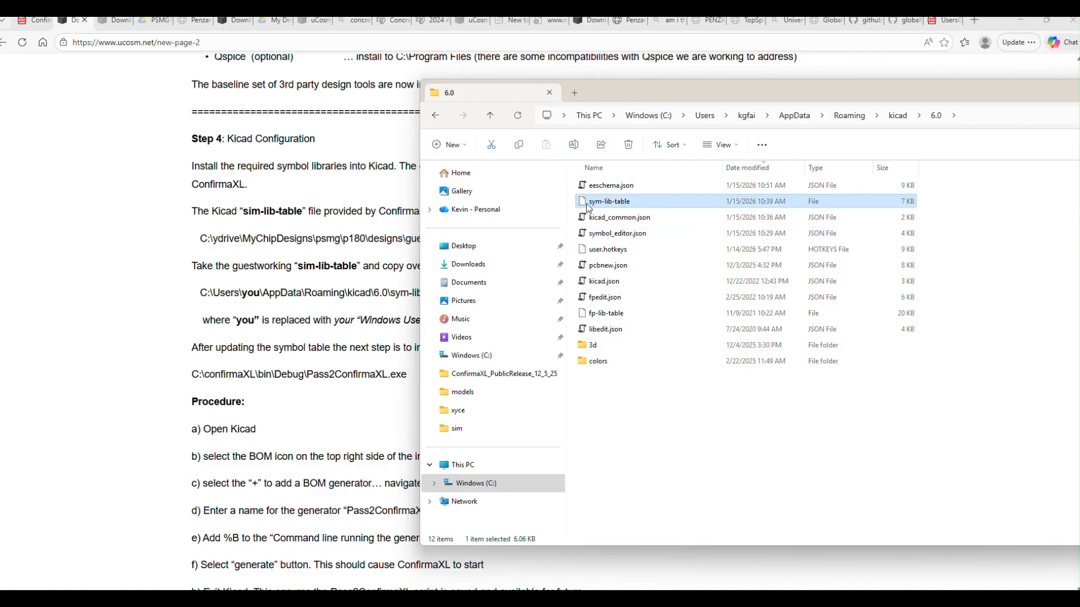
drag(666, 95, 757, 86)
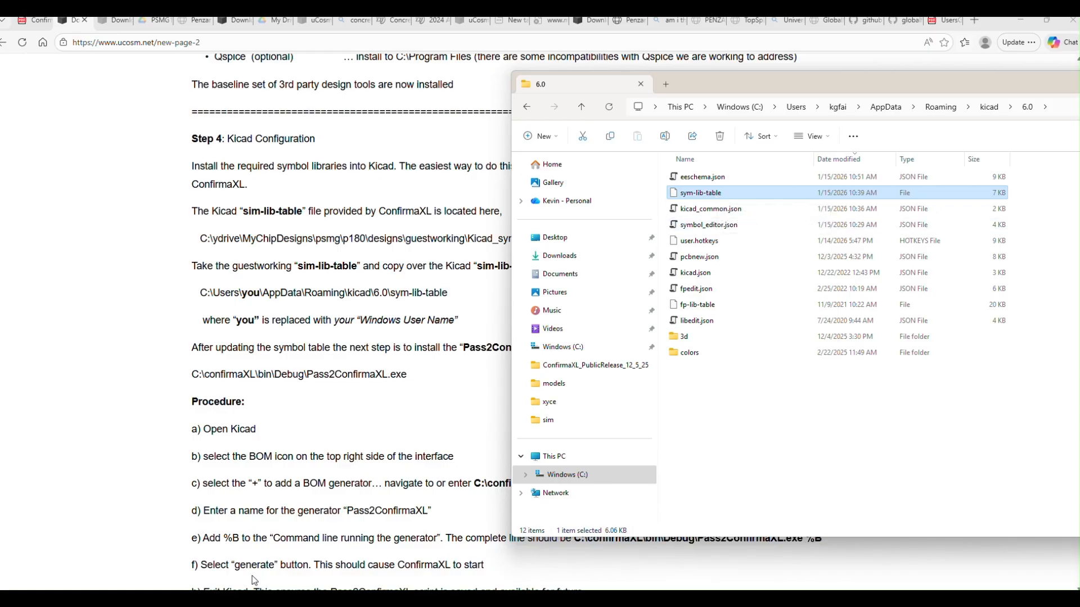
Step: Bring back the temp2 window, place it below the top of the 6.0 window and switch it to the Windows (C:) drive
mouse_move(260, 599)
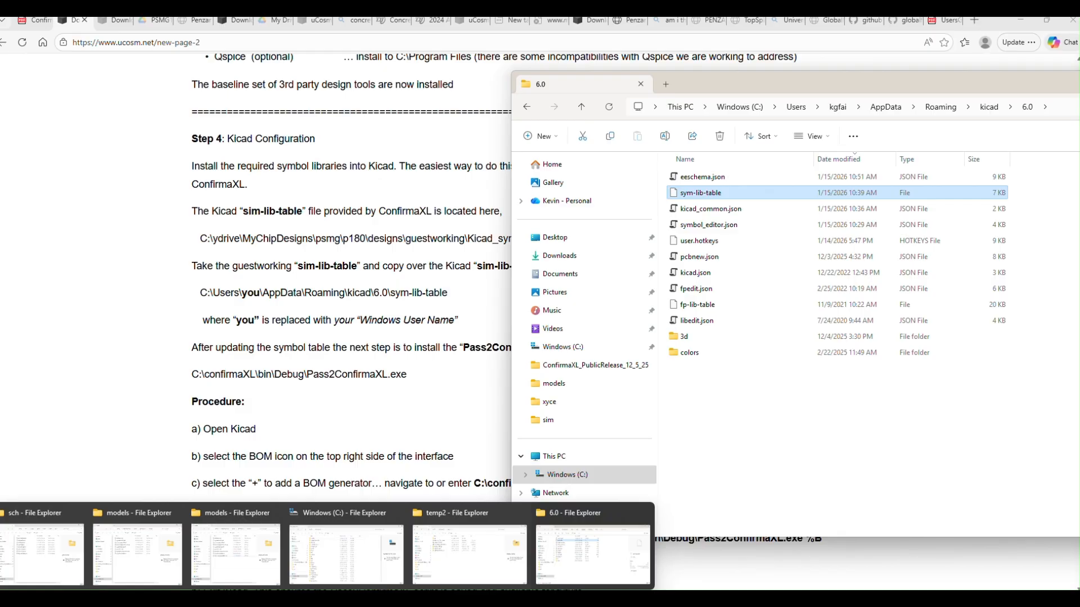
click(470, 548)
drag(241, 194, 424, 295)
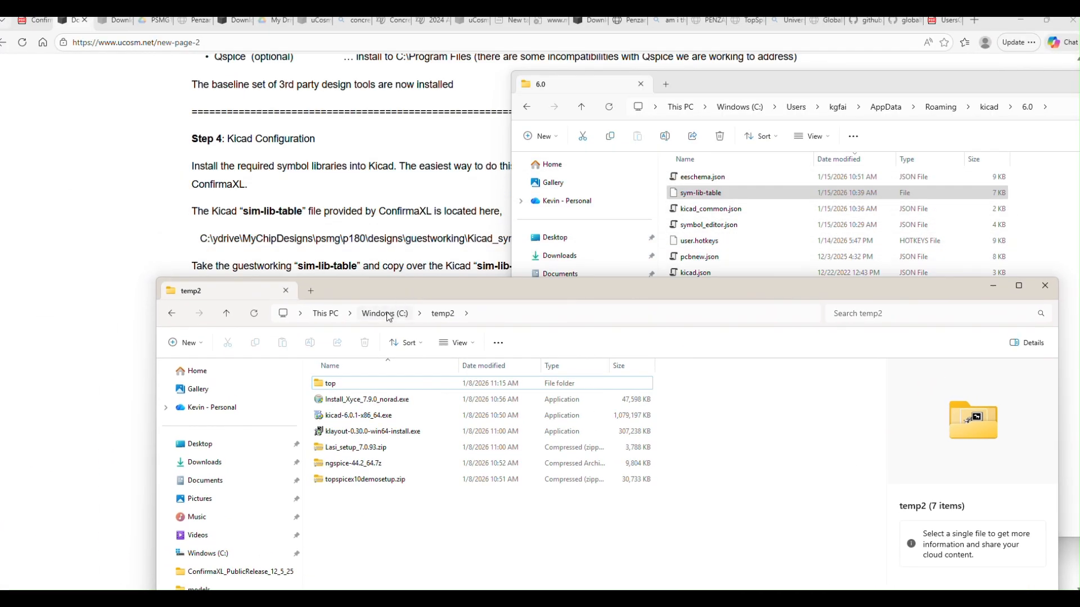
drag(383, 282, 349, 231)
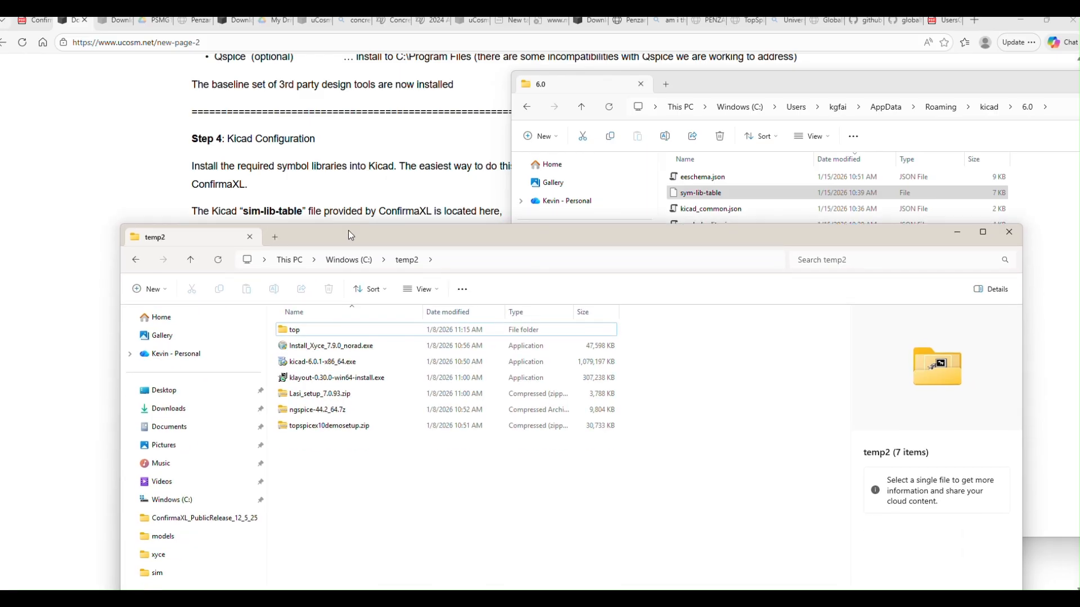
click(167, 500)
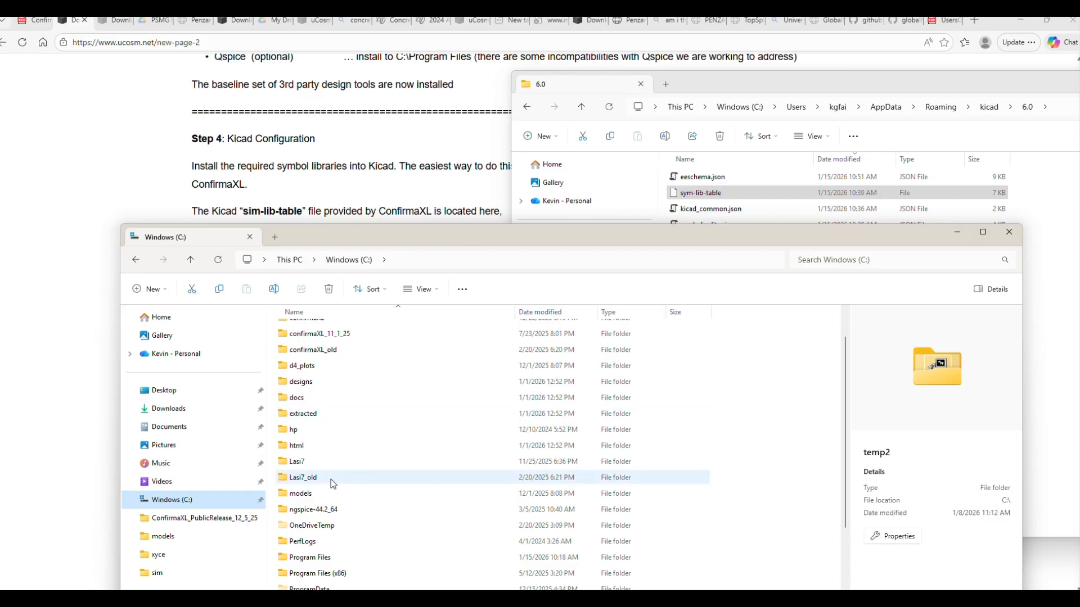
Step: Open the C:\ydrive\MyChipDesigns\psmg\p180 folder
scroll(358, 402, up, 1)
scroll(357, 401, down, 6)
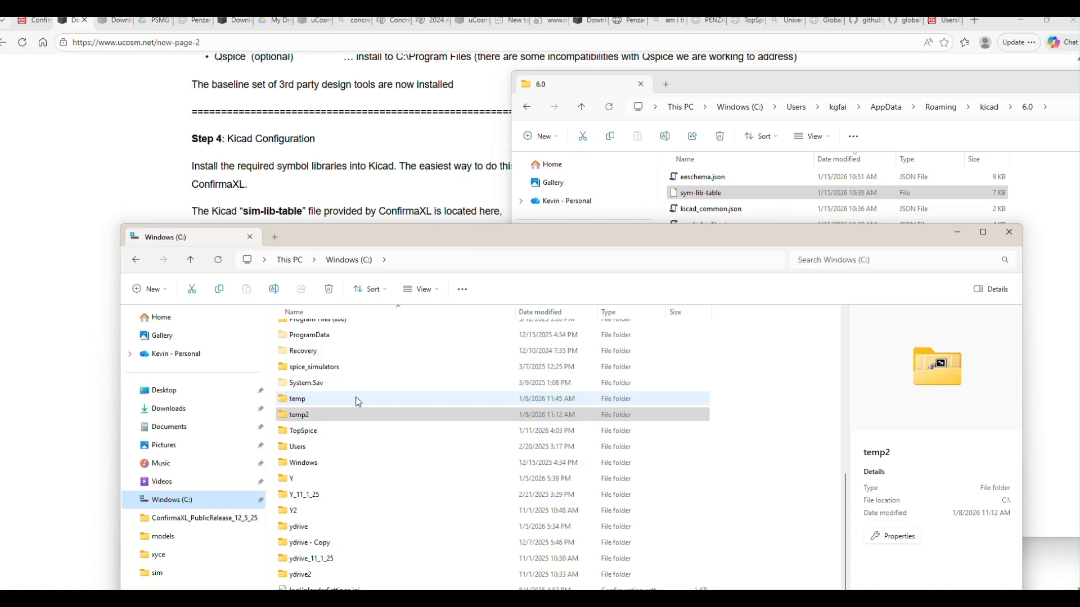
double_click(296, 525)
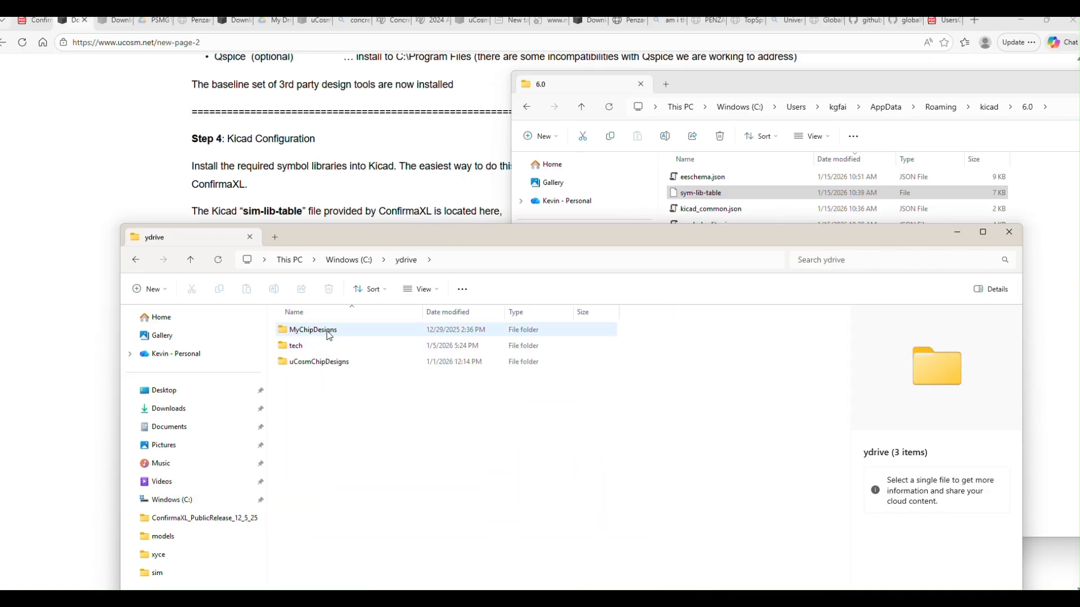
click(333, 330)
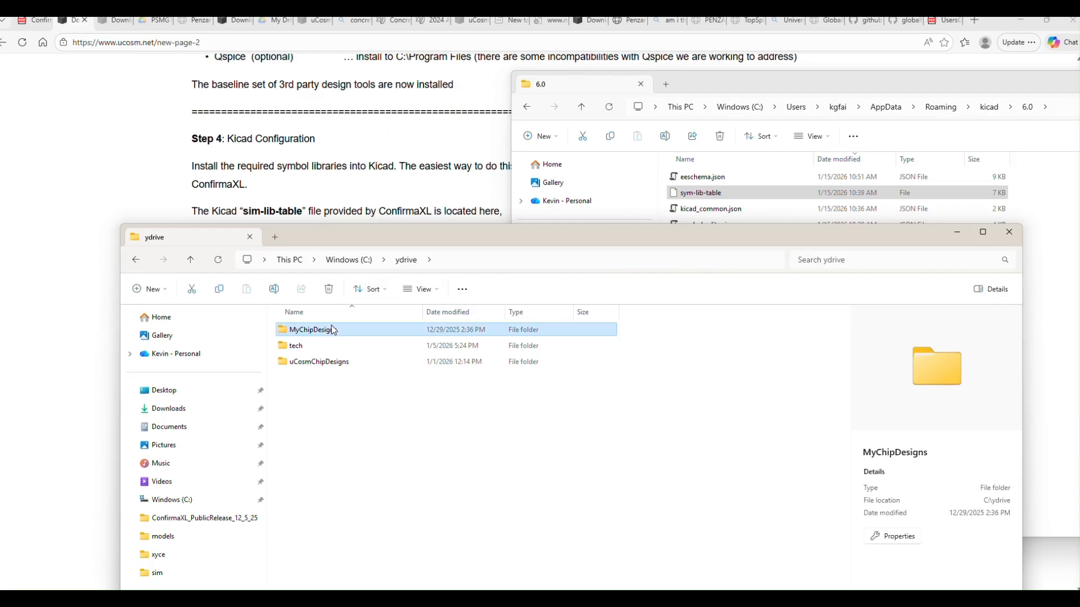
double_click(333, 331)
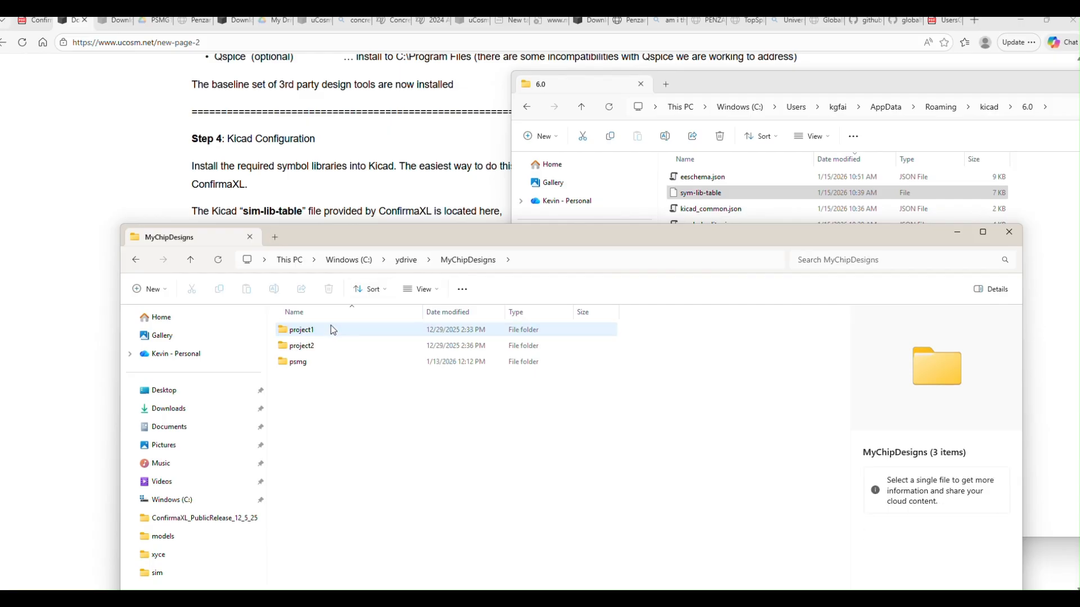
double_click(305, 364)
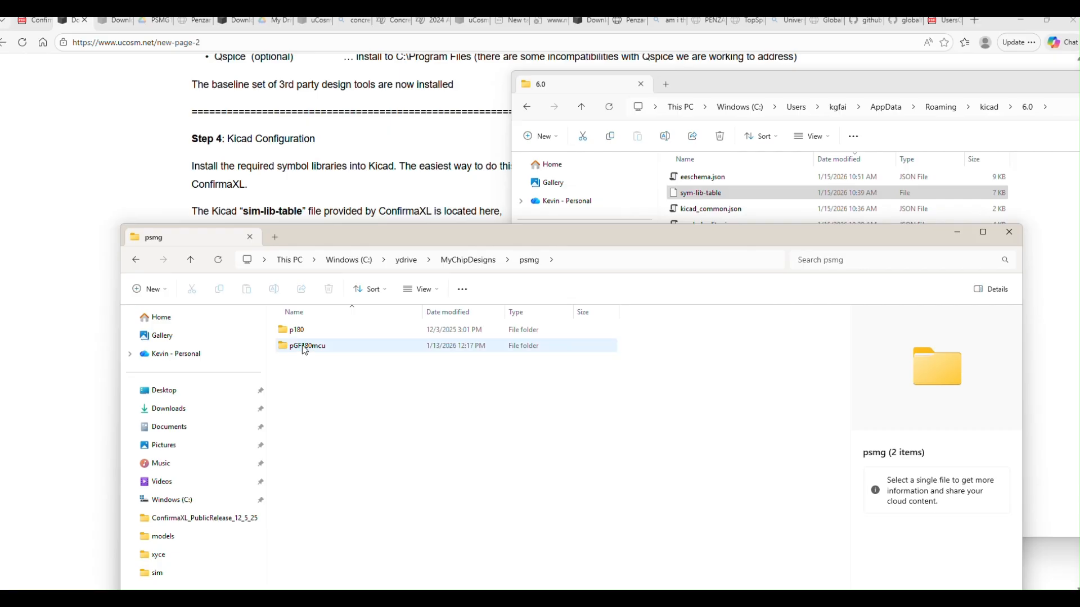
click(302, 334)
double_click(302, 333)
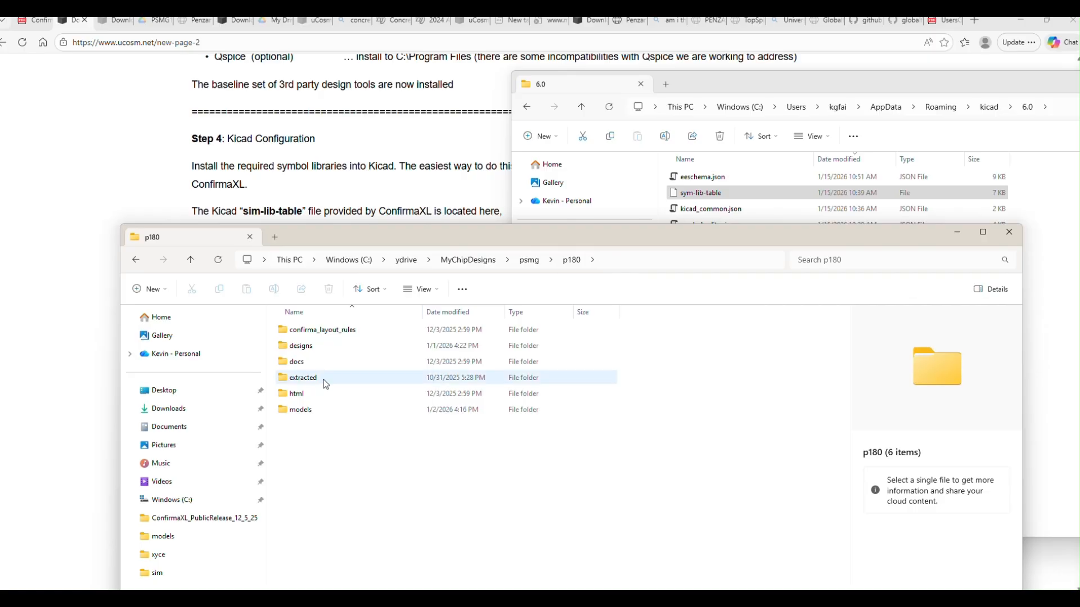
Step: Open designs\guestworking\Kicad_symbolTable, place its window below the 6.0 file list and select the provided sym-lib-table file
double_click(301, 345)
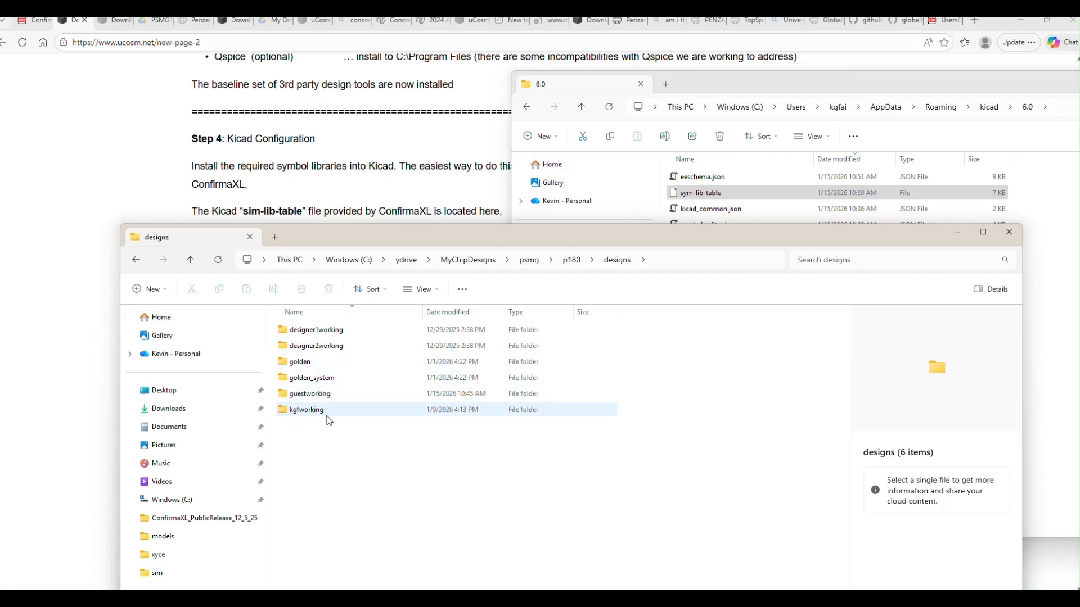
double_click(298, 395)
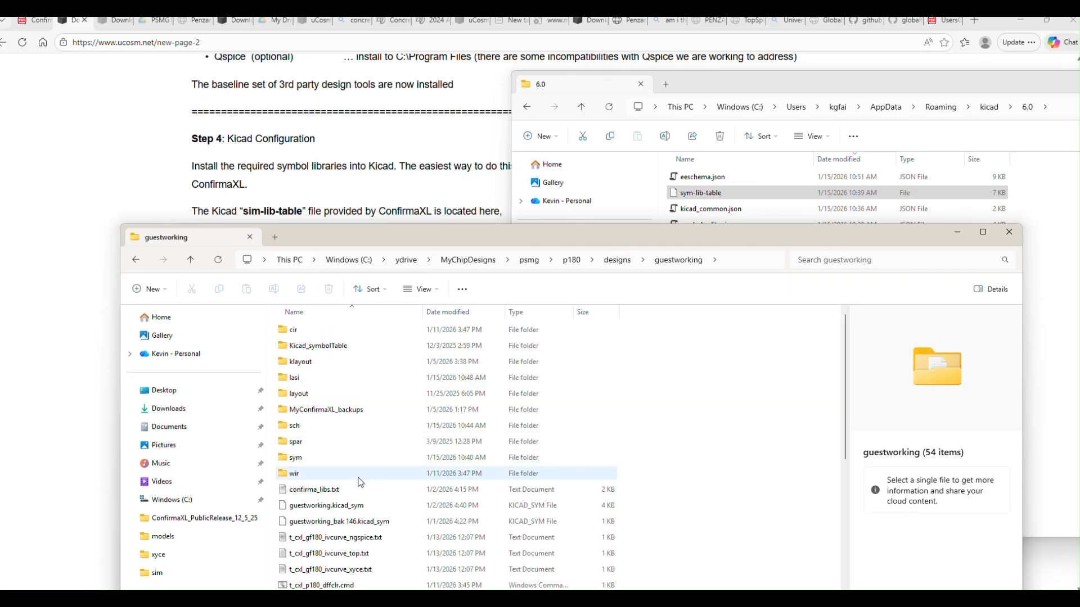
drag(387, 236, 386, 210)
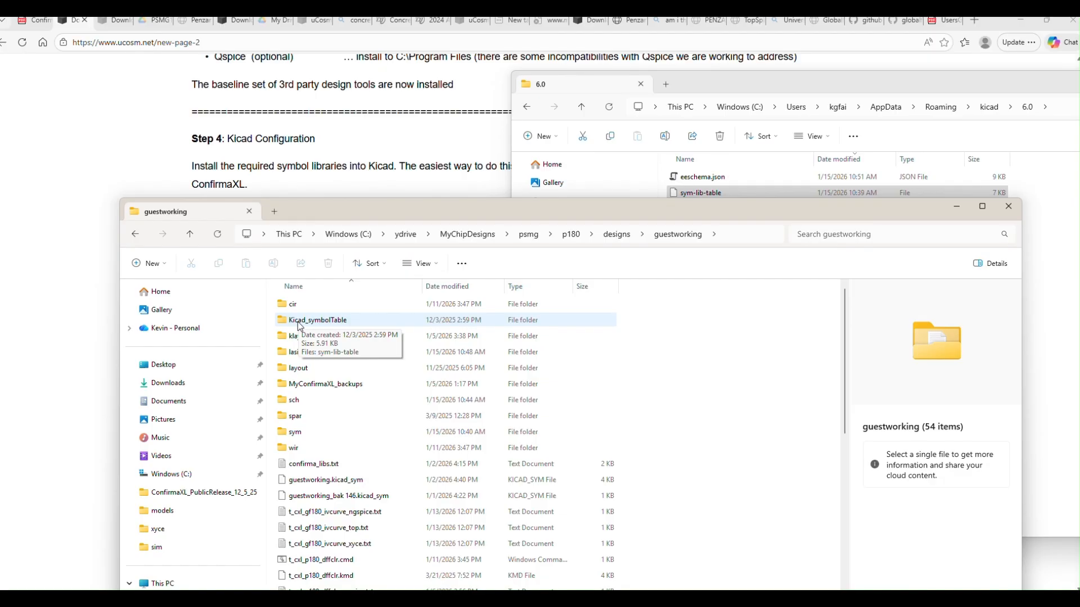
click(323, 328)
double_click(323, 327)
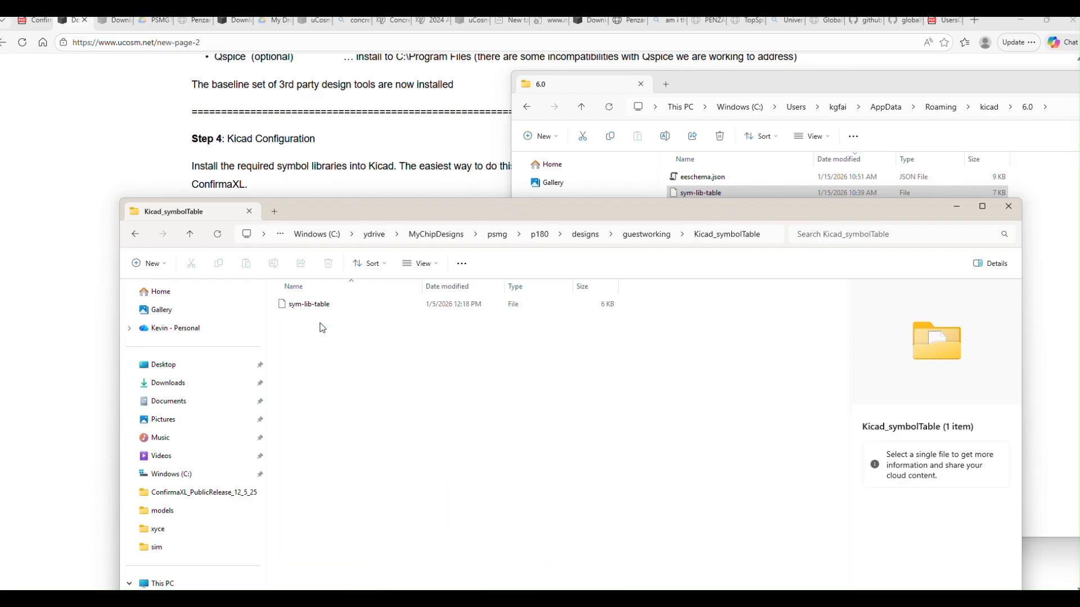
drag(507, 354, 625, 341)
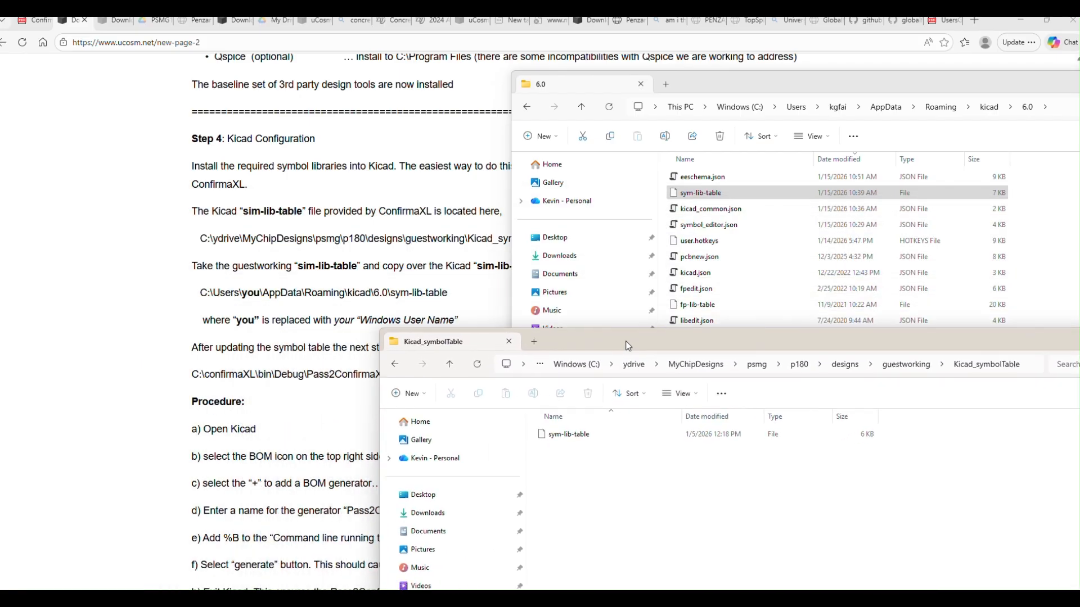
click(584, 436)
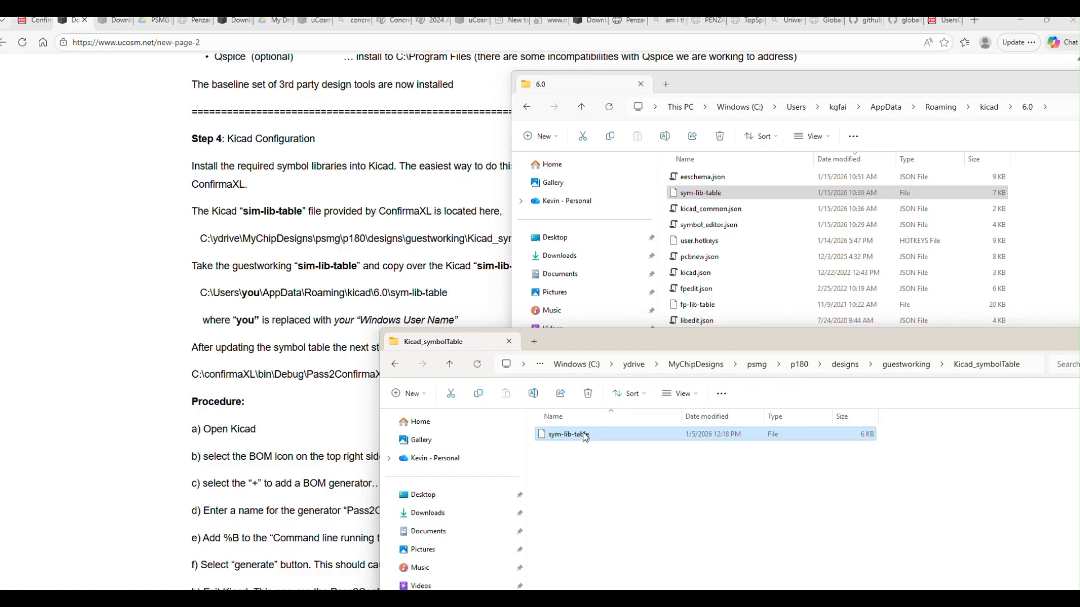
Step: Switch to the KiCad Schematic Editor, open its Symbol Editor and move that window fully into view
drag(584, 437, 654, 492)
drag(652, 339, 651, 319)
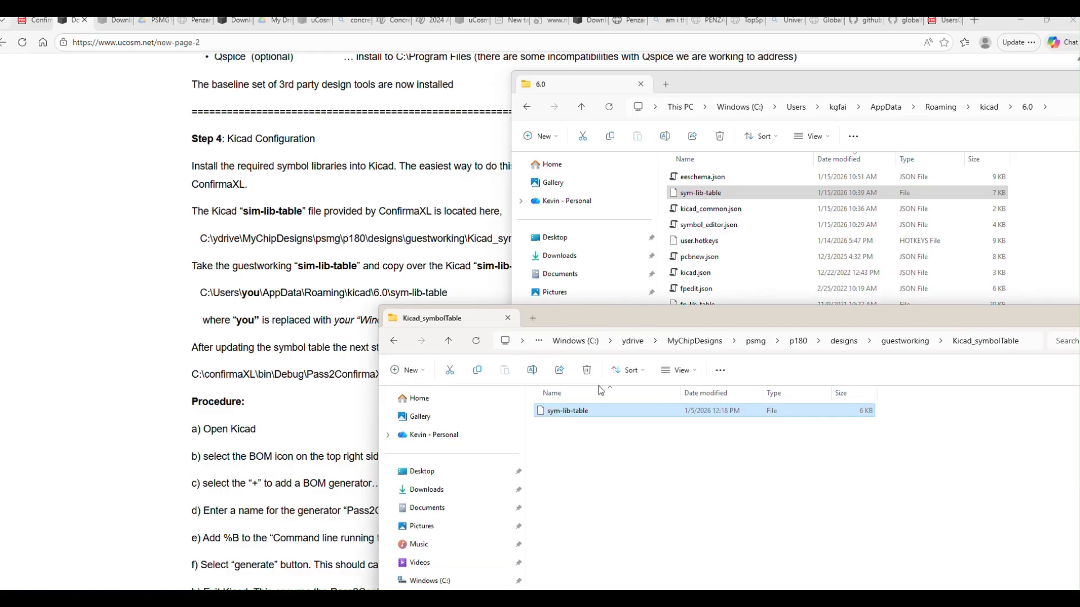
mouse_move(388, 600)
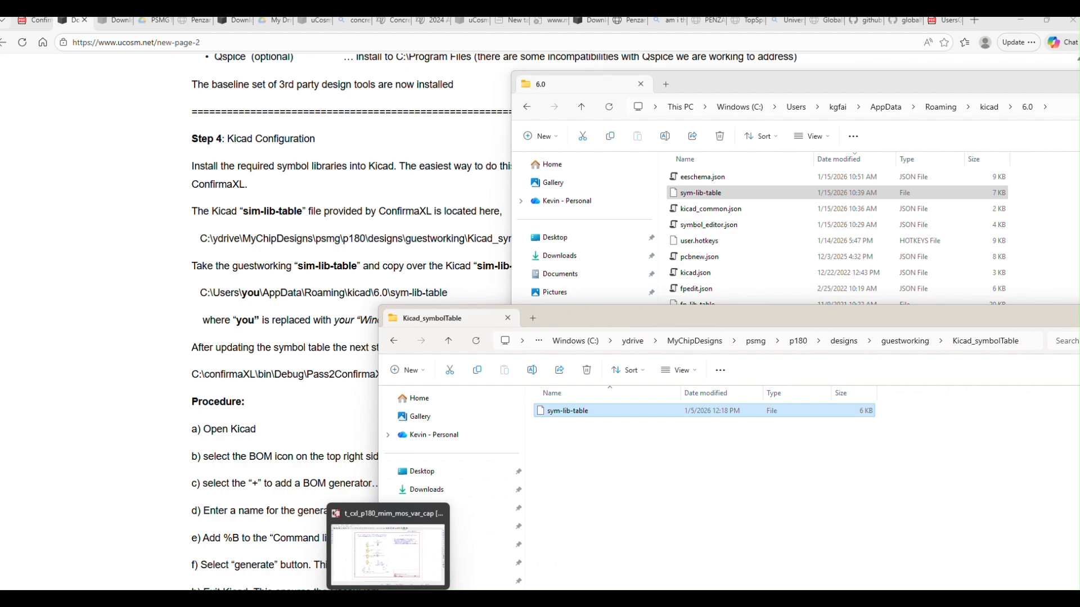
click(389, 601)
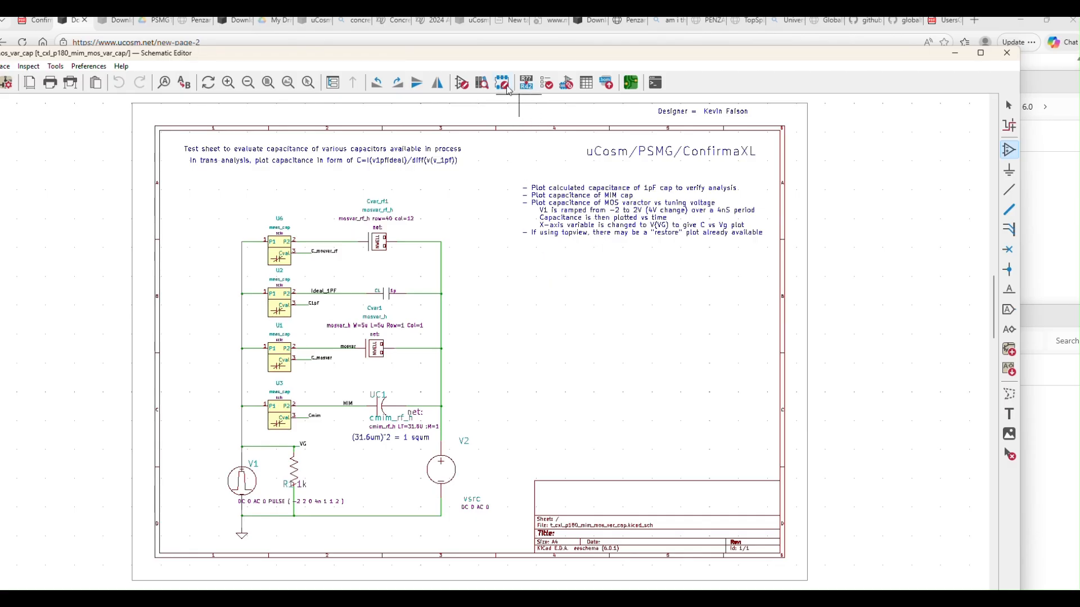
click(463, 84)
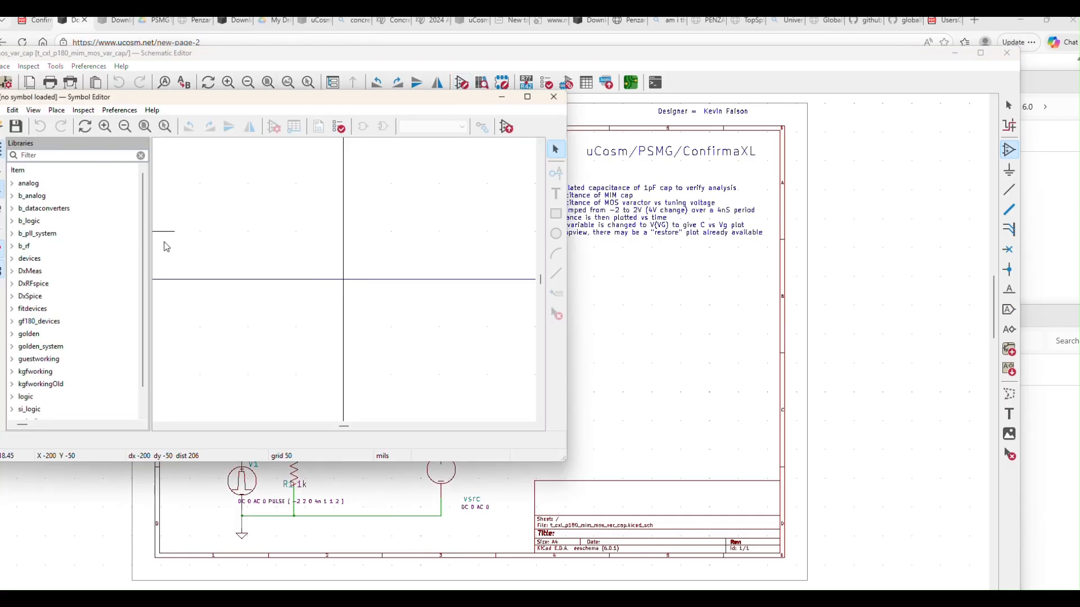
drag(195, 98, 271, 89)
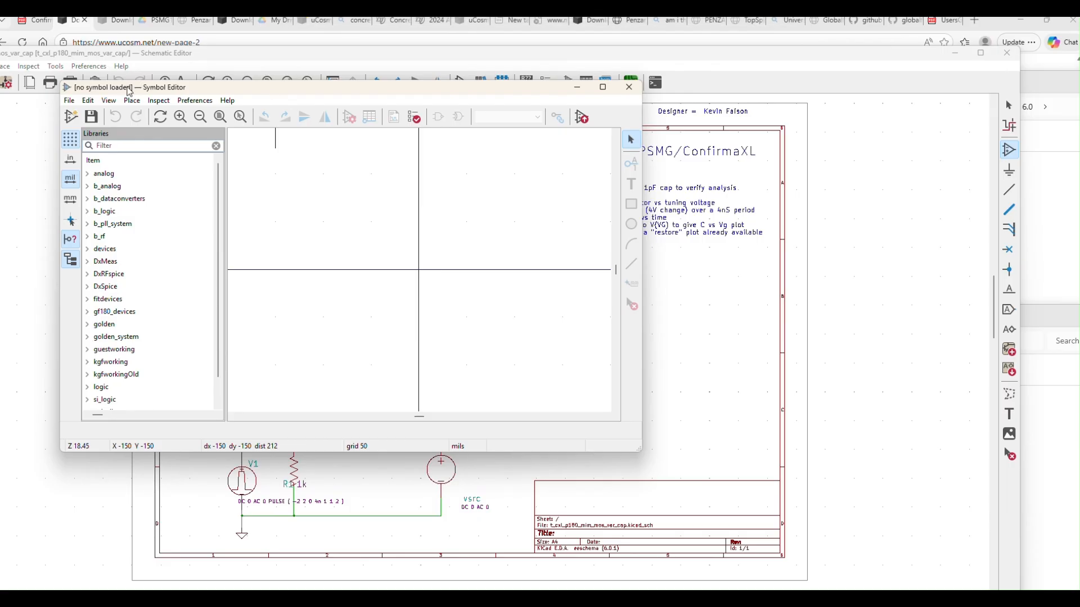
Step: Expand the DxSpice, DxRFspice and devices libraries one after another to view their symbols
mouse_move(218, 175)
mouse_down()
mouse_move(215, 214)
mouse_move(217, 173)
mouse_up()
double_click(114, 287)
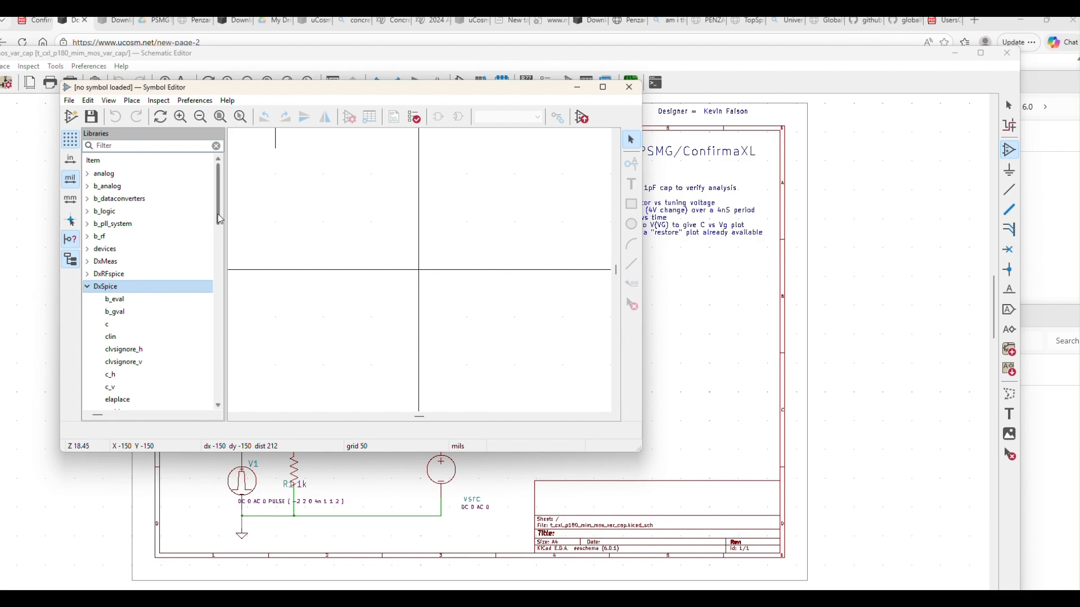
double_click(120, 274)
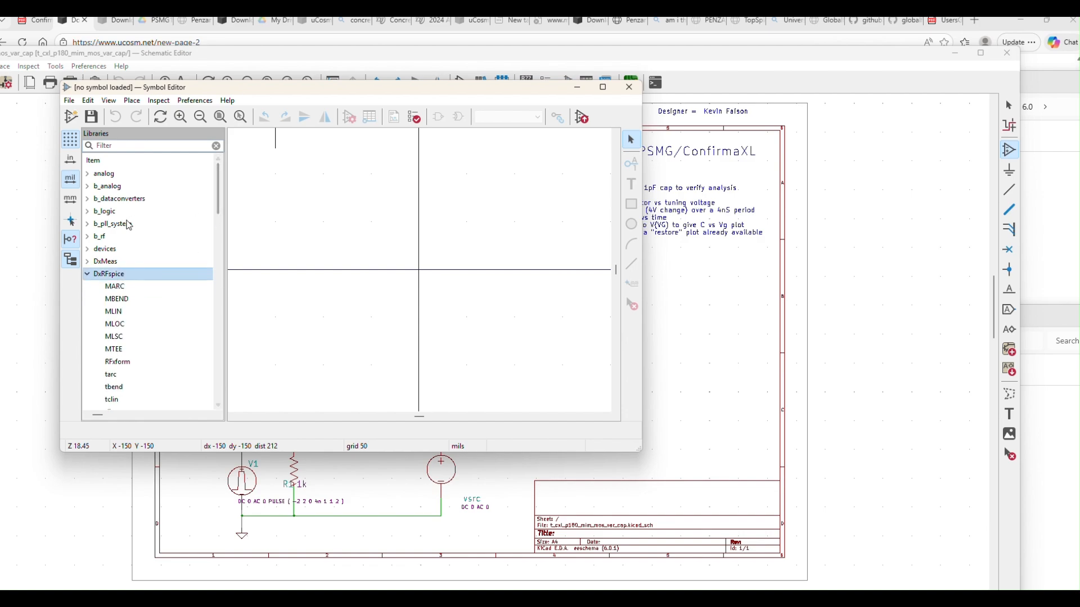
double_click(112, 249)
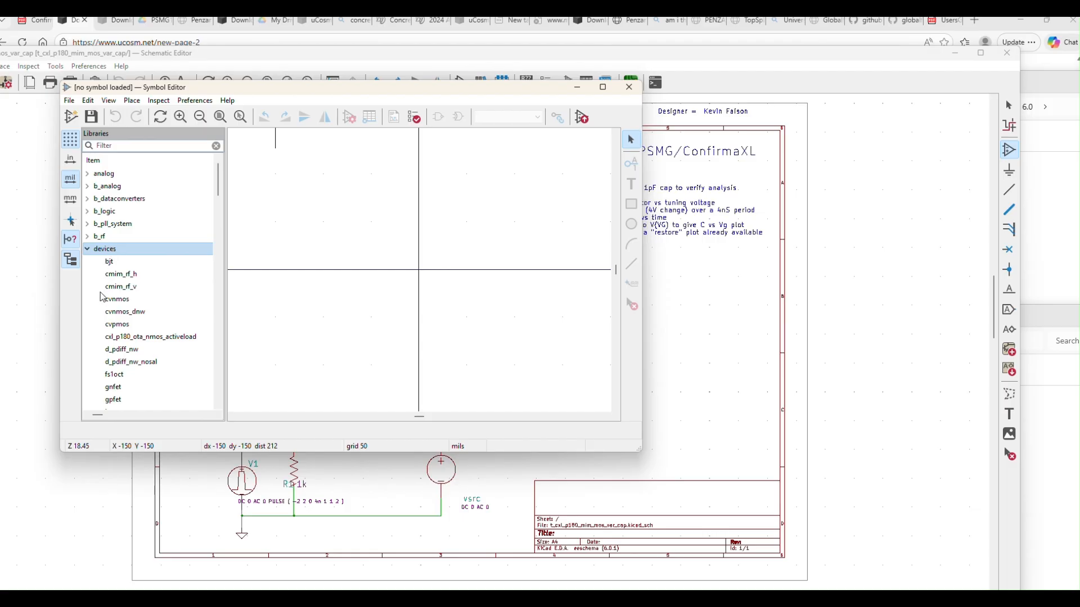
Step: Look through the devices library and load its cvnmos symbol on the canvas
drag(217, 168, 220, 194)
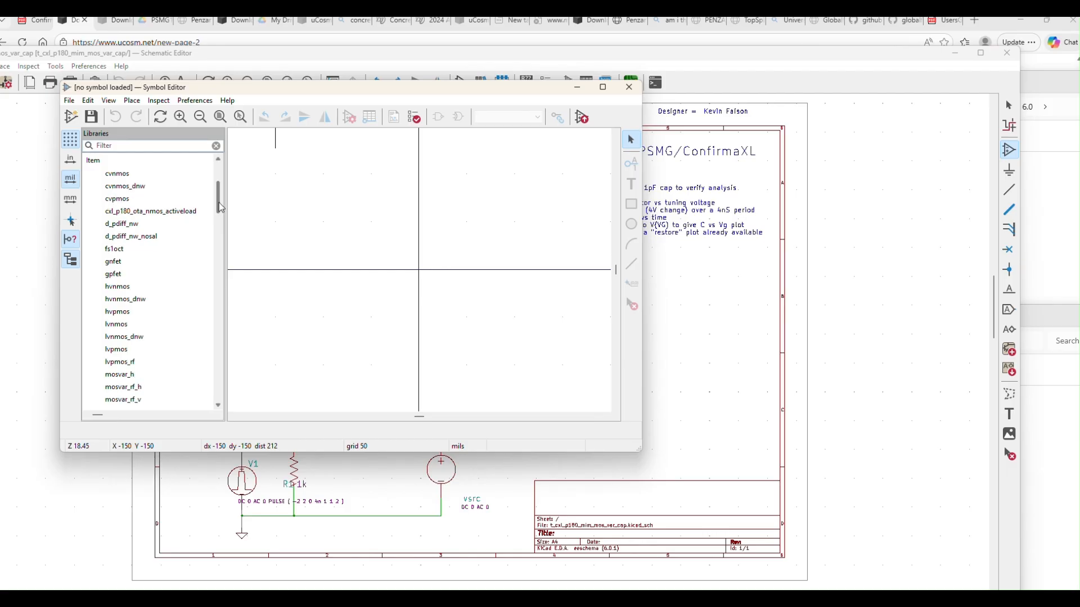
drag(220, 208, 220, 201)
click(127, 226)
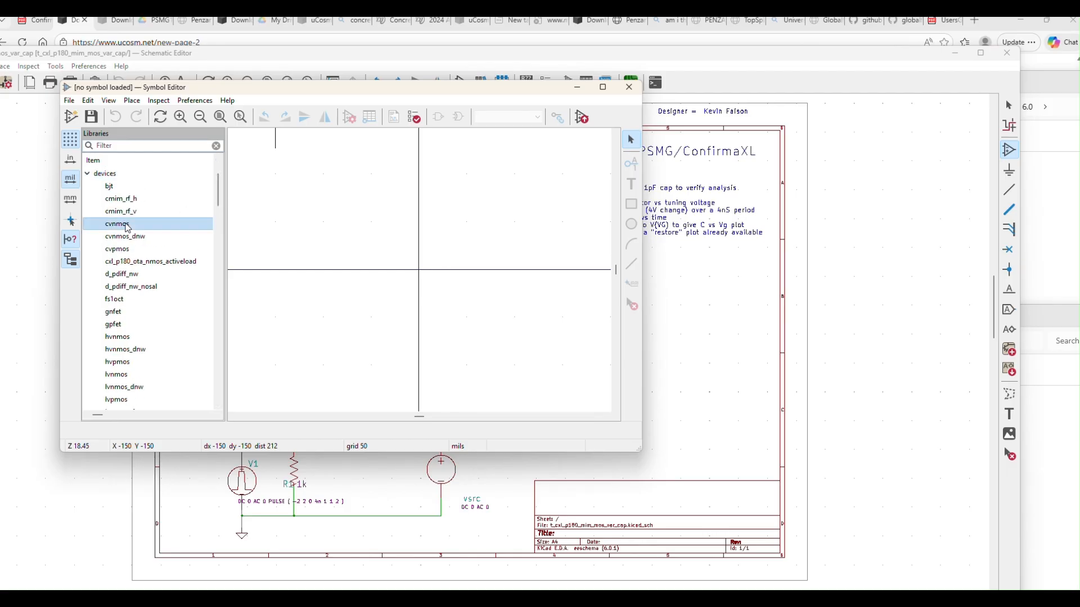
double_click(128, 226)
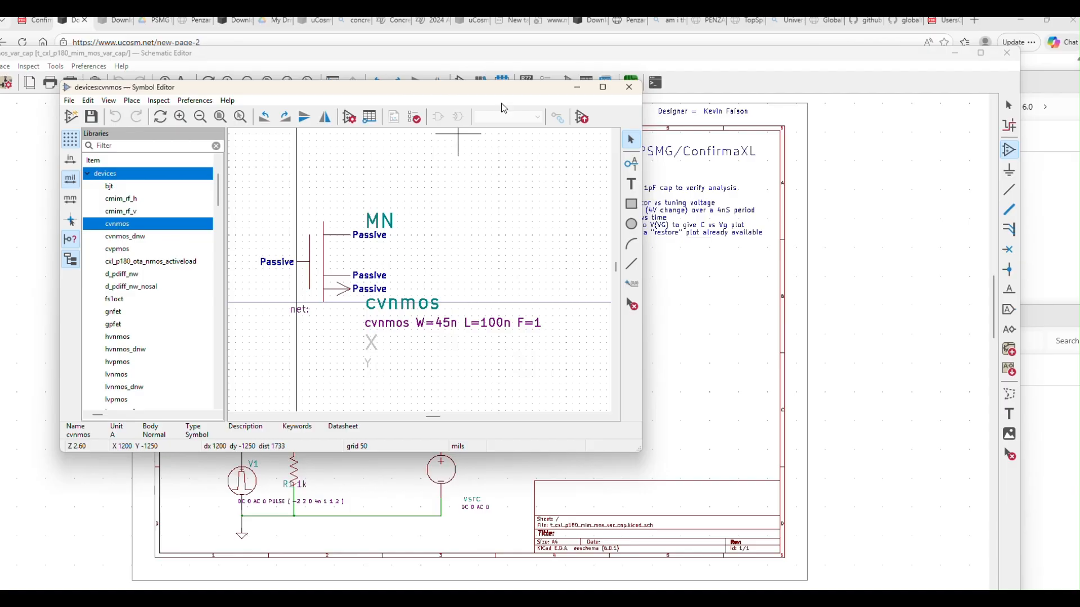
Step: Minimize the Symbol Editor, Schematic Editor and Kicad_symbolTable windows and clear away the 6.0 folder window to uncover the instructions
click(578, 89)
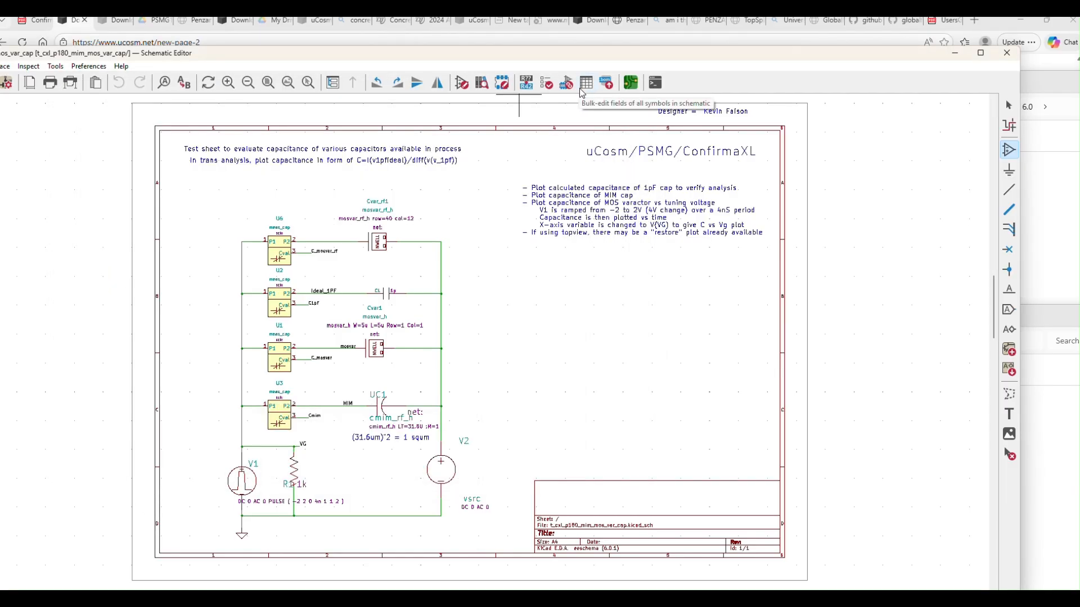
click(956, 54)
drag(763, 312, 416, 203)
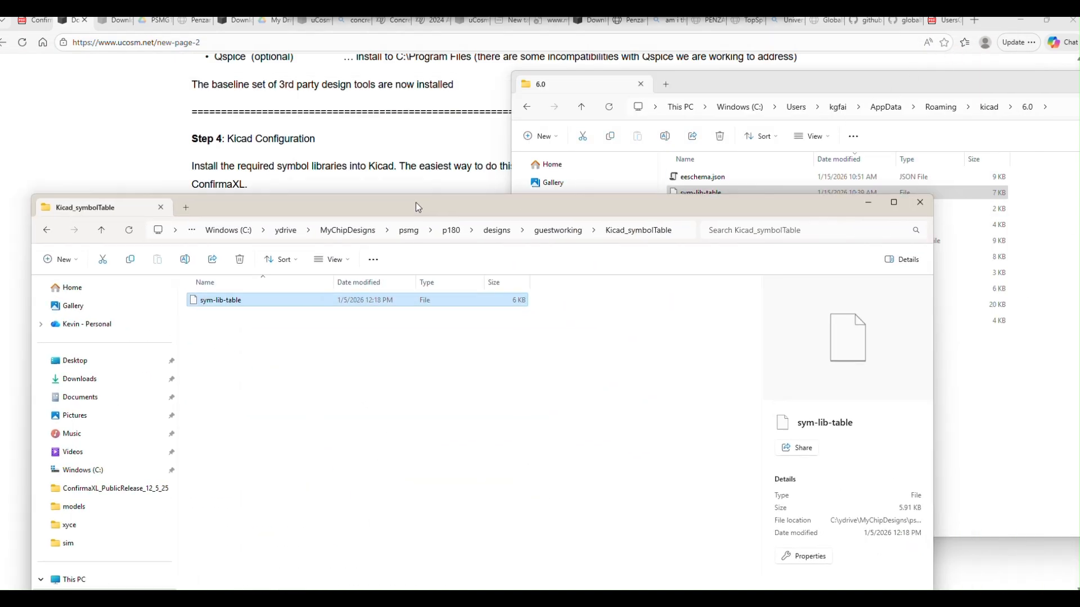
click(871, 204)
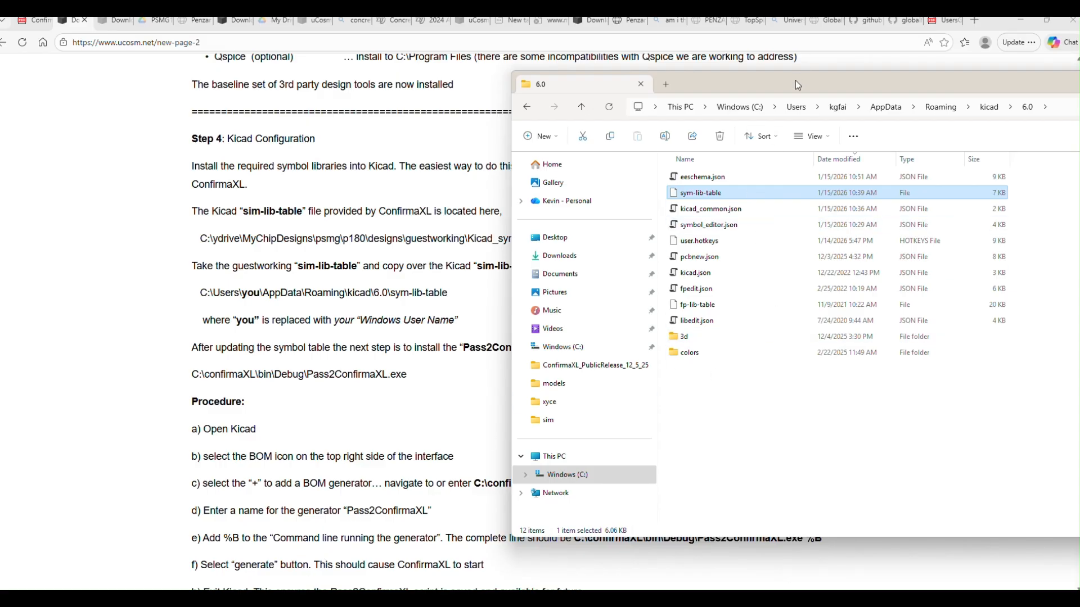
drag(795, 85, 486, 131)
click(1005, 144)
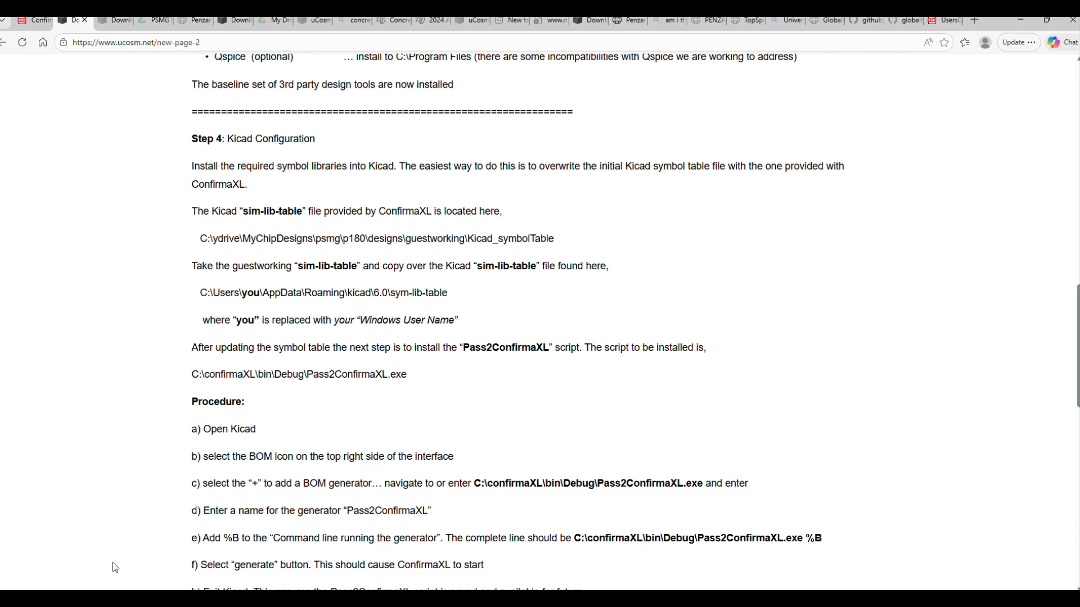
Step: Restore the t_cxl_p180_mim_mos_var_cap Schematic Editor, minimize the browser and place the schematic window beside the desktop shortcuts
click(388, 600)
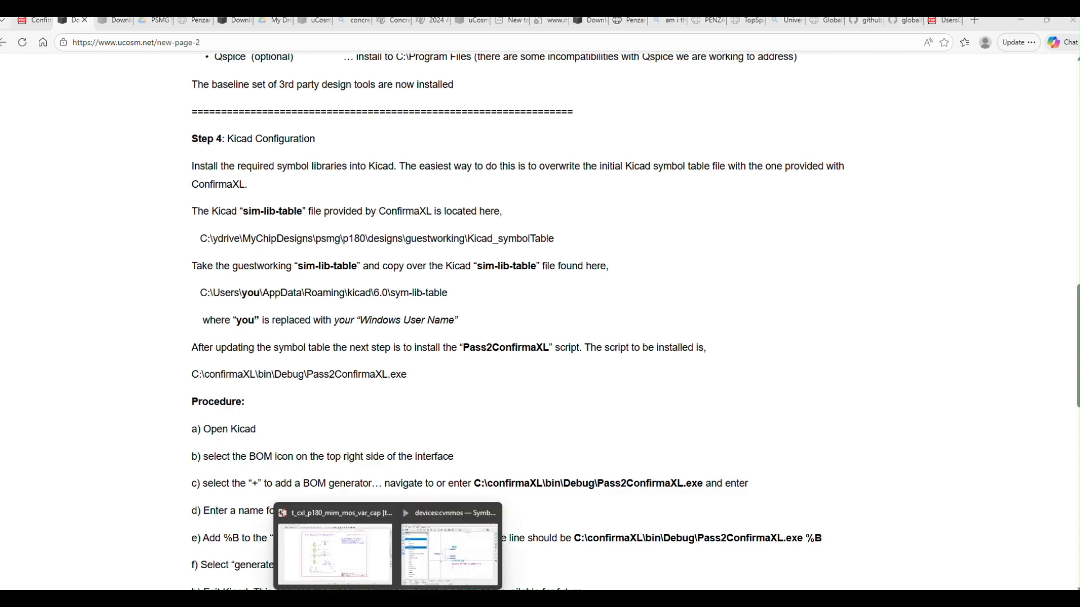
click(343, 572)
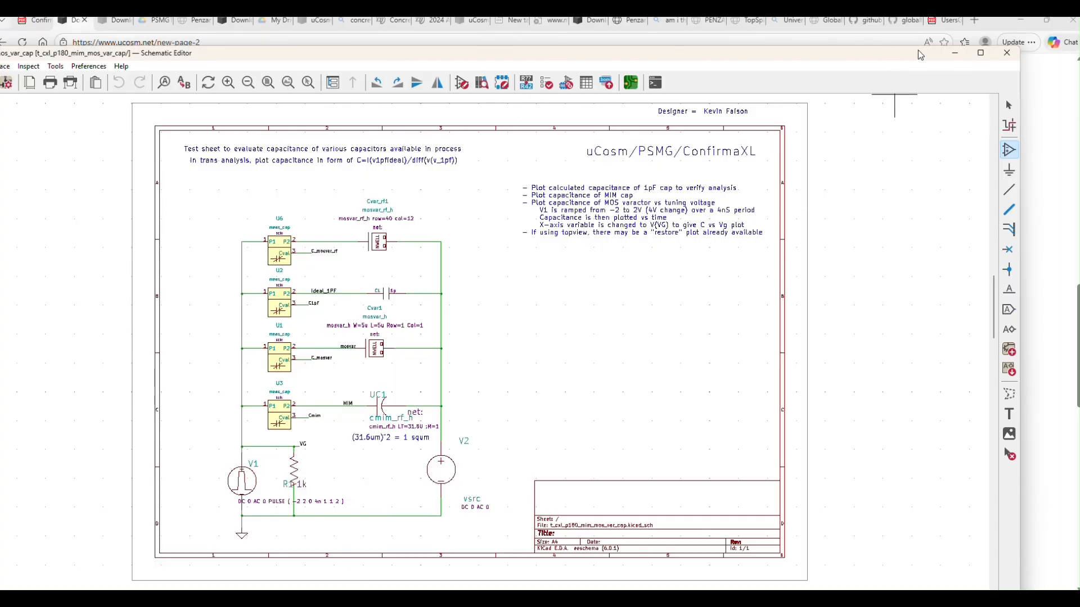
click(1020, 21)
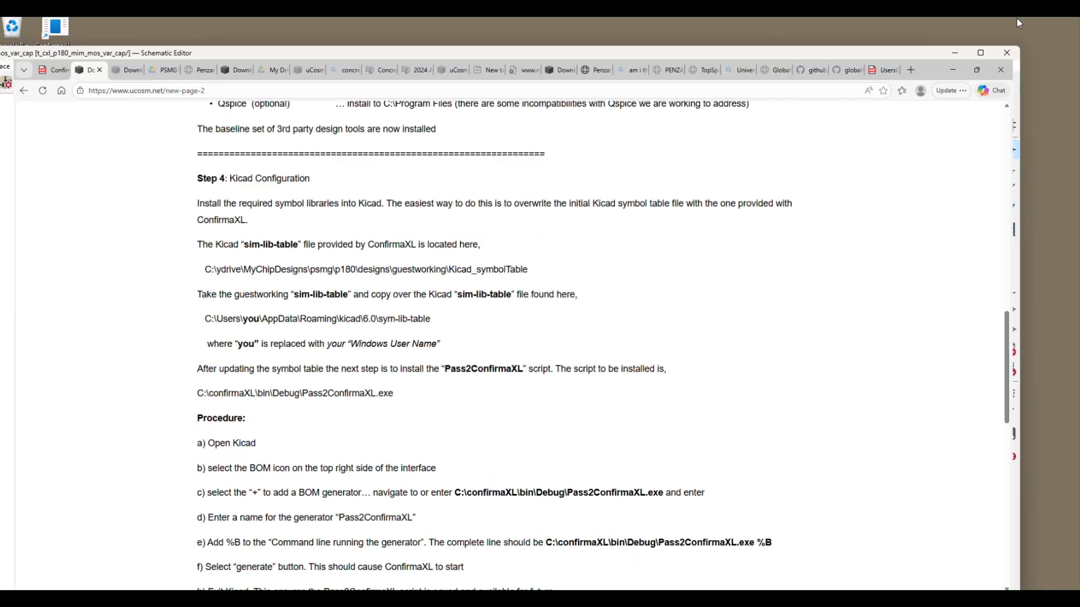
drag(868, 50, 926, 123)
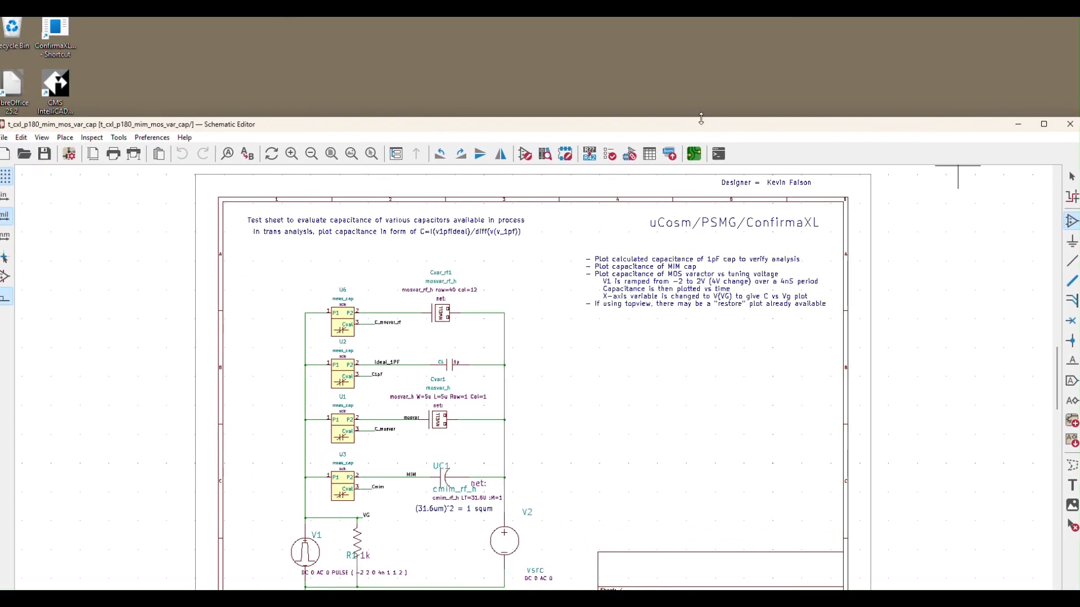
drag(697, 130, 805, 94)
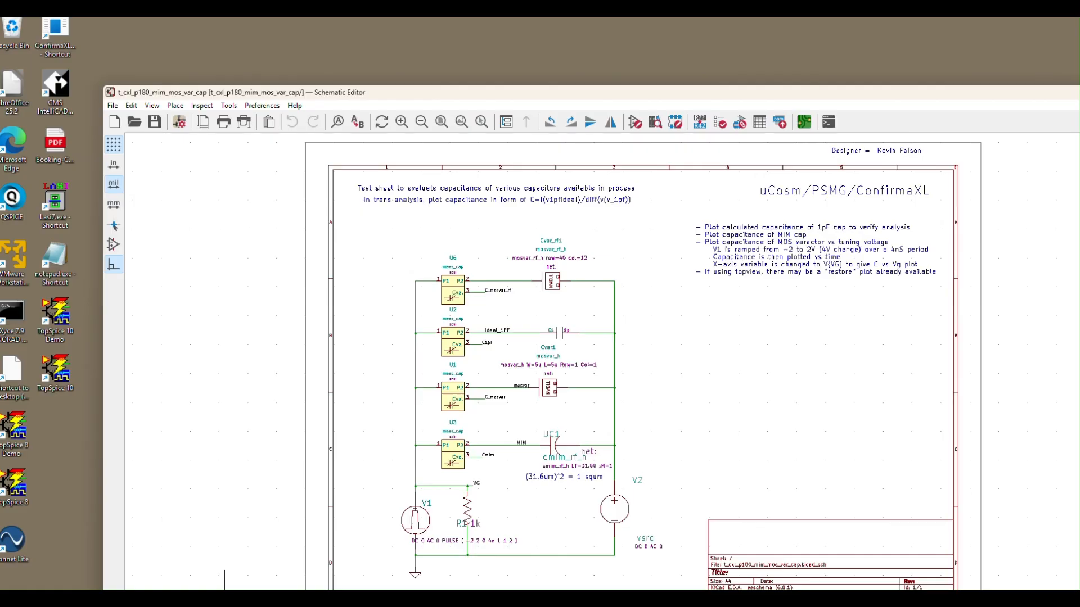
Step: Open the C:\confirmaXL folder in a new File Explorer window and move that window clear of the desktop shortcuts
mouse_move(228, 603)
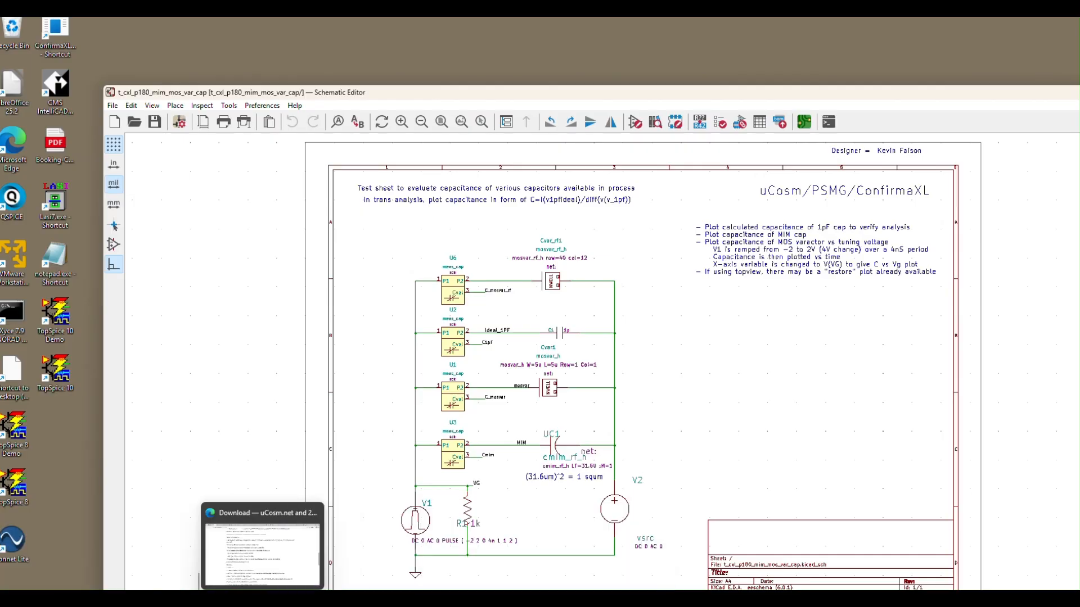
right_click(235, 601)
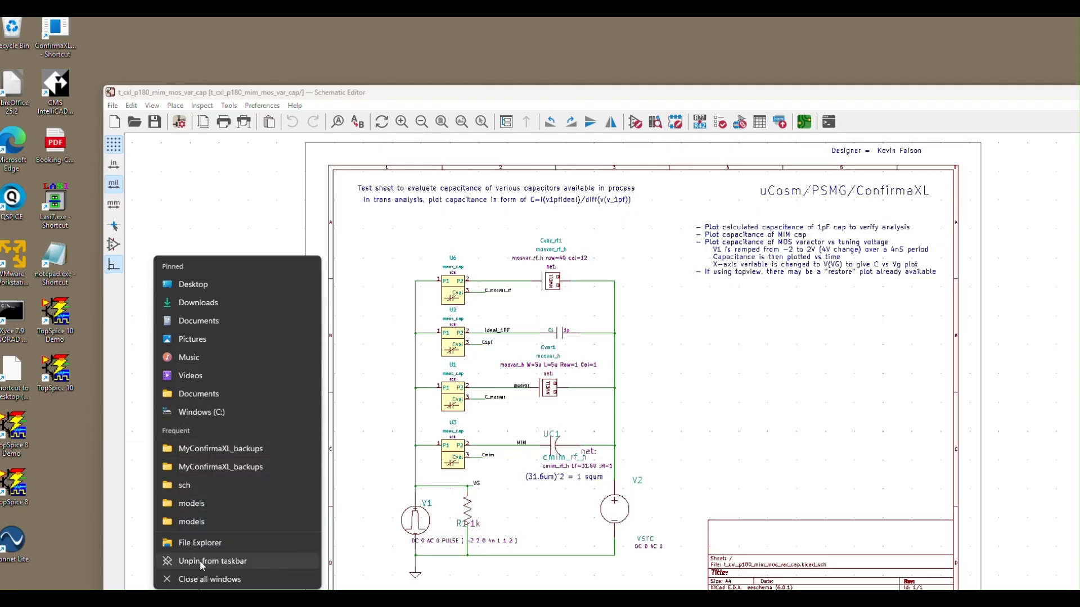
click(214, 411)
drag(248, 21, 621, 61)
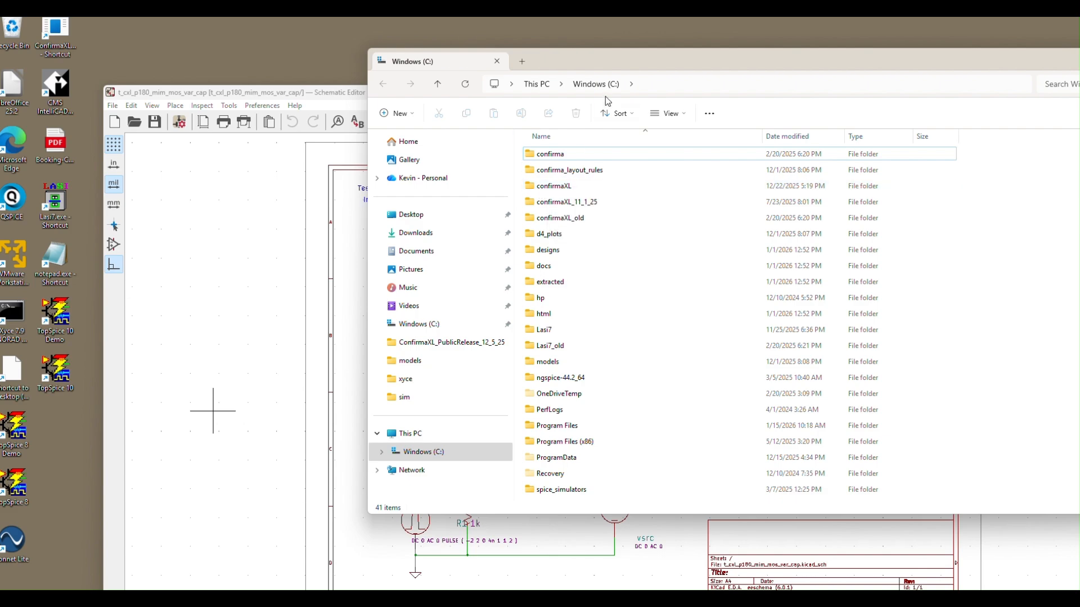
double_click(578, 186)
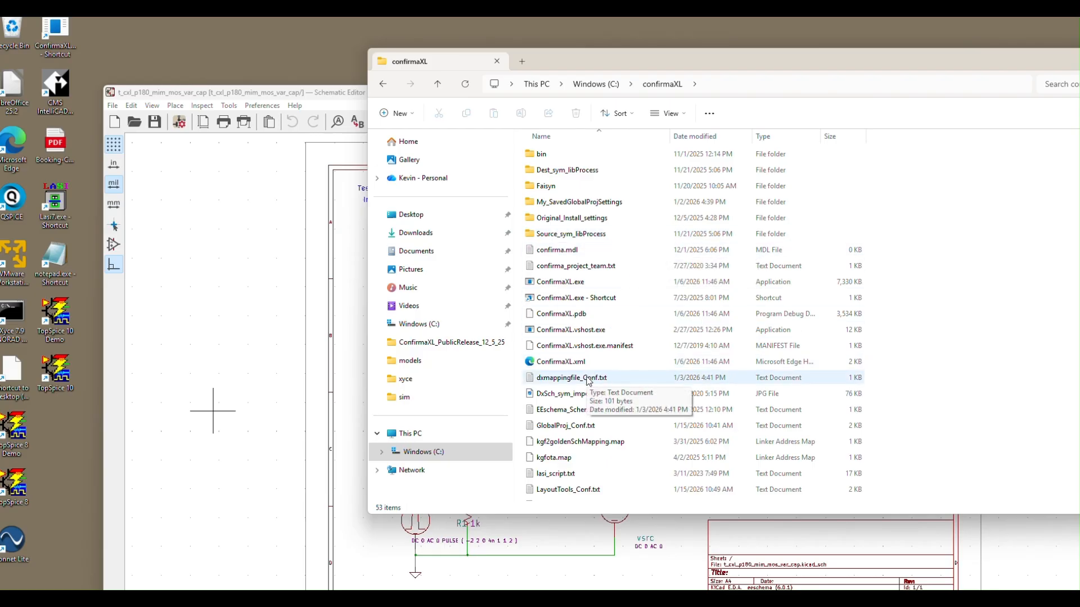
Step: Select the ConfirmaXL.exe shortcut in the confirmaXL folder, bring the whole window into view and minimize it
click(573, 299)
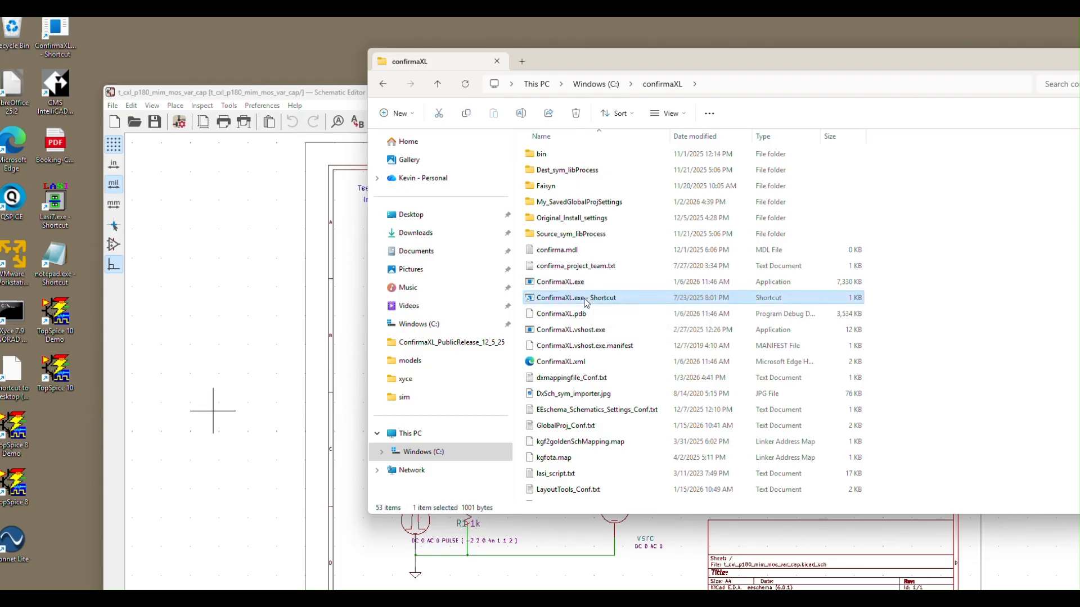
drag(585, 303, 649, 309)
drag(825, 61, 565, 124)
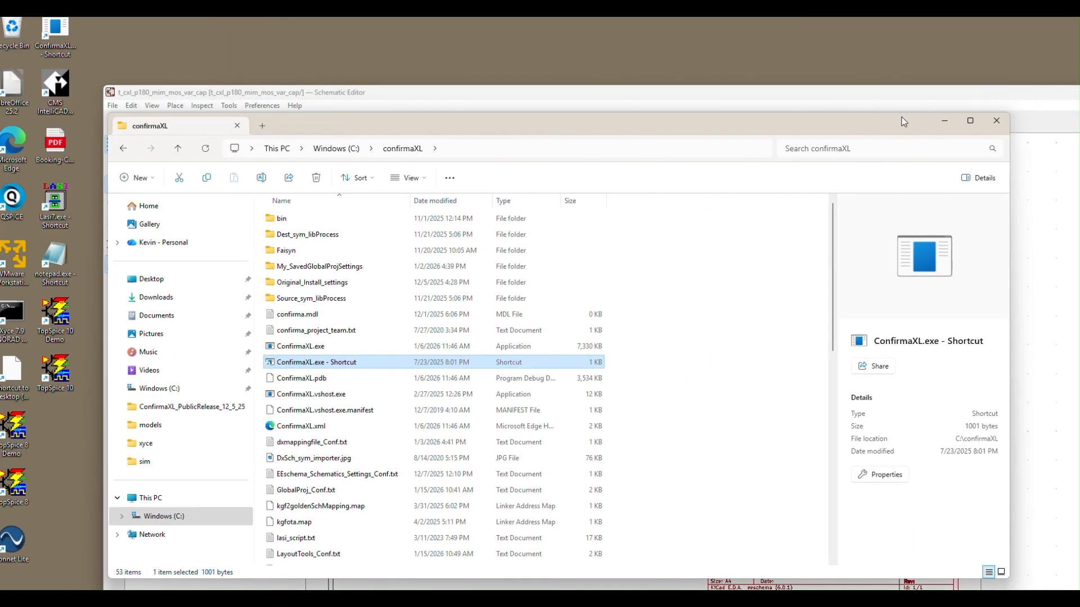
click(942, 119)
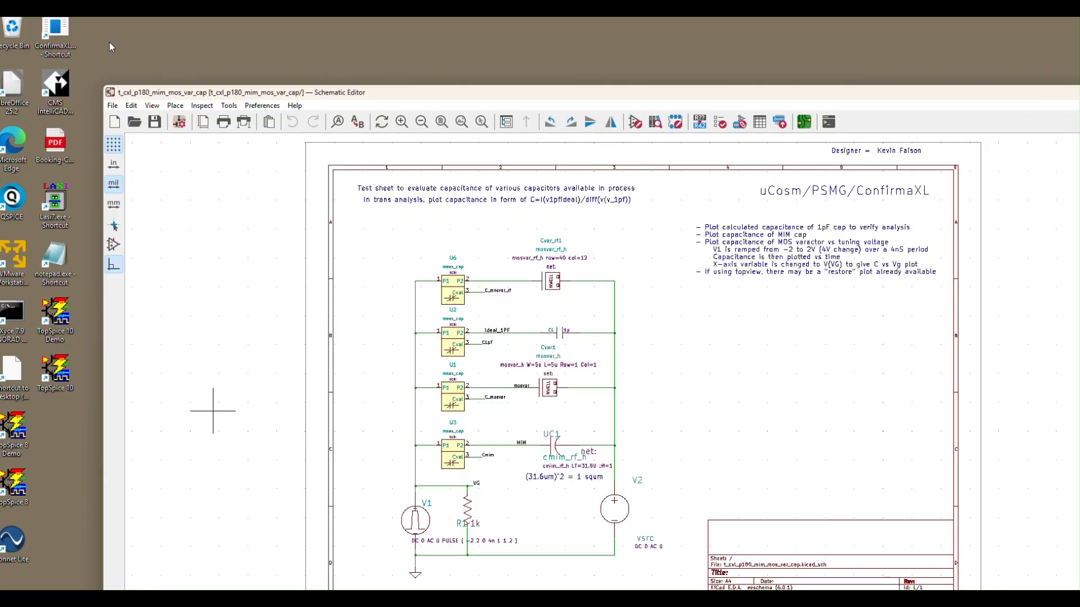
Step: Launch ConfirmaXL from its desktop shortcut, lower the Schematic Editor window and place the Confirma-XL window above it
double_click(56, 33)
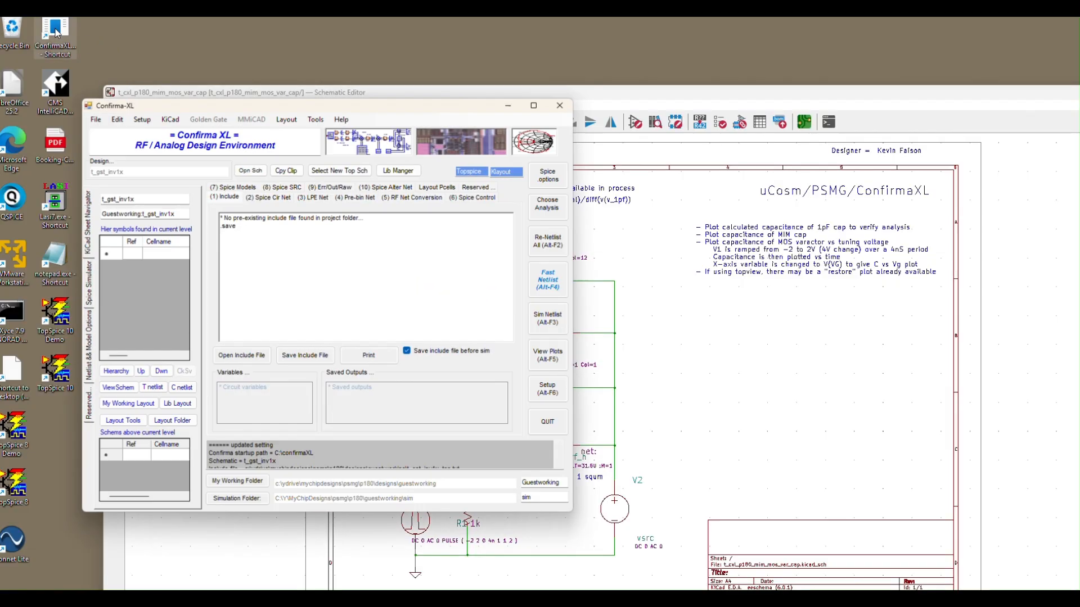
drag(216, 101, 637, 61)
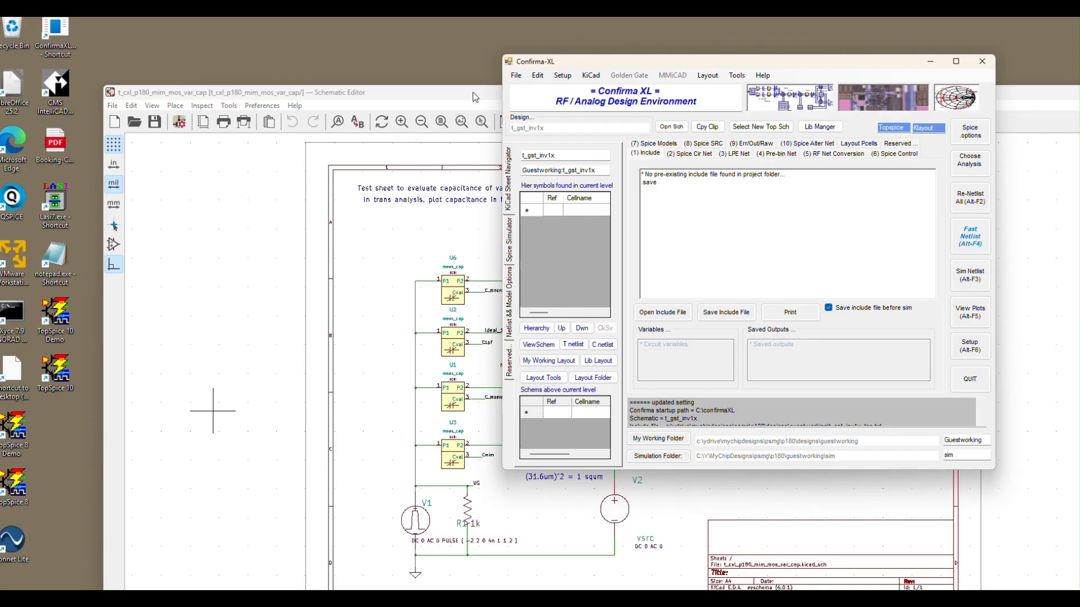
drag(475, 97, 419, 224)
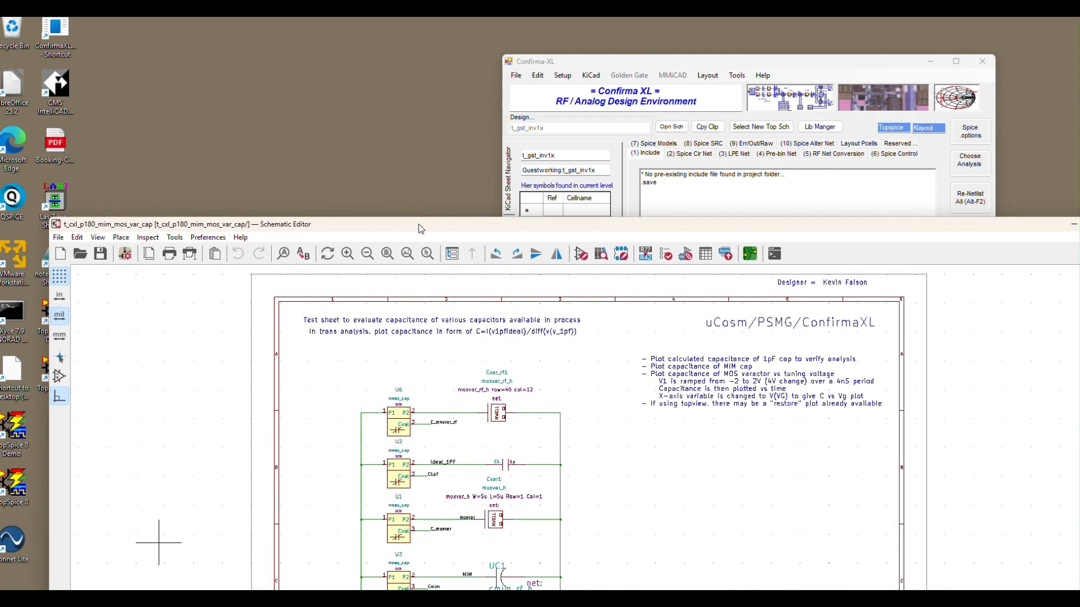
click(750, 66)
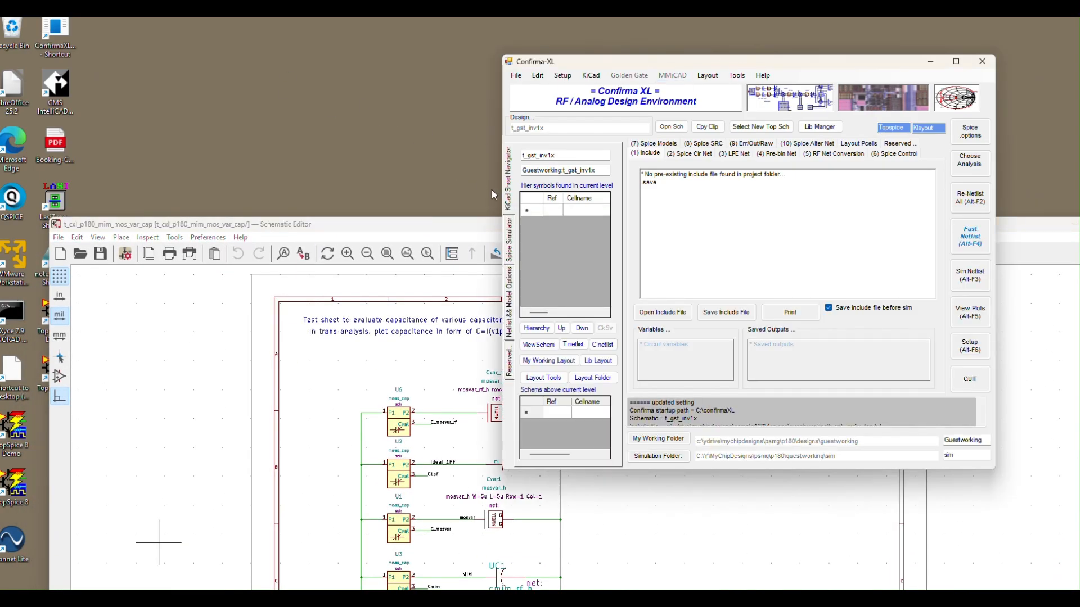
drag(731, 62, 819, 51)
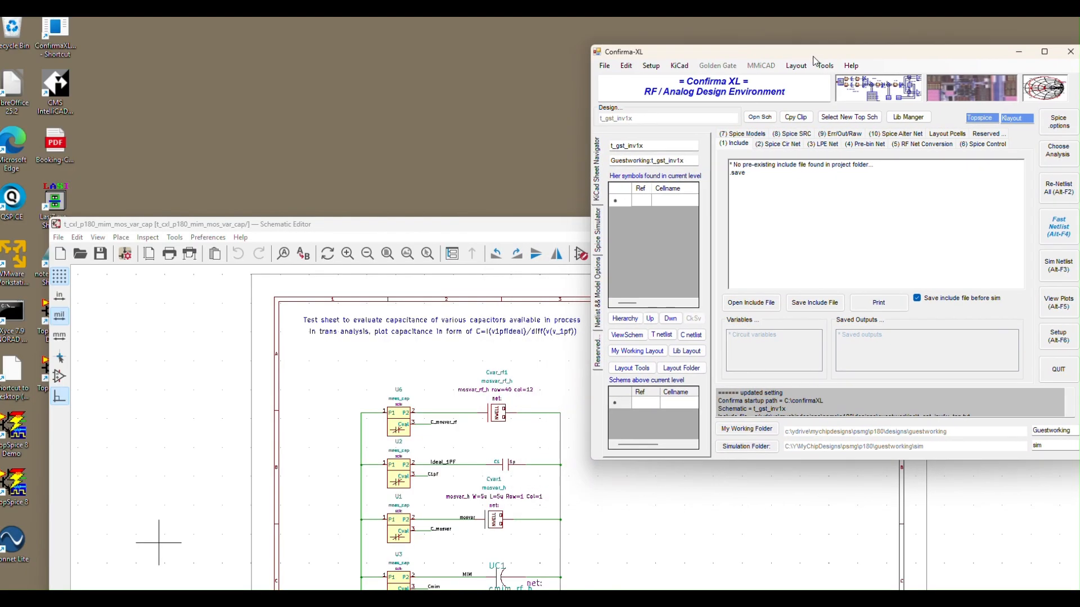
Step: Raise the Schematic Editor window and bring Confirma-XL in front over its upper-right area, keeping both windows visible
click(524, 230)
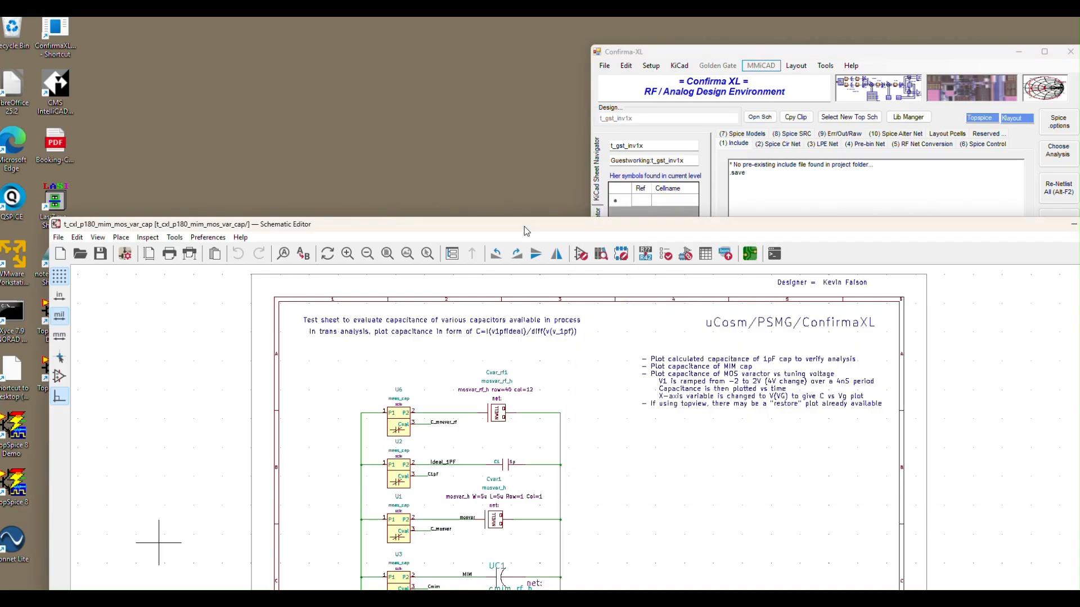
drag(524, 230, 447, 156)
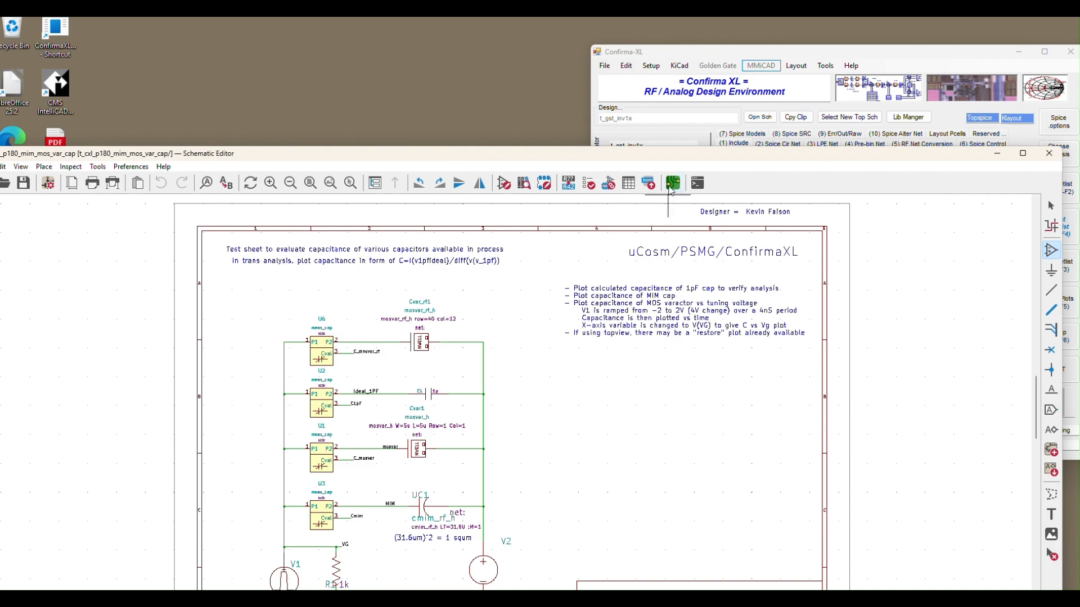
drag(660, 156, 655, 150)
drag(797, 56, 827, 49)
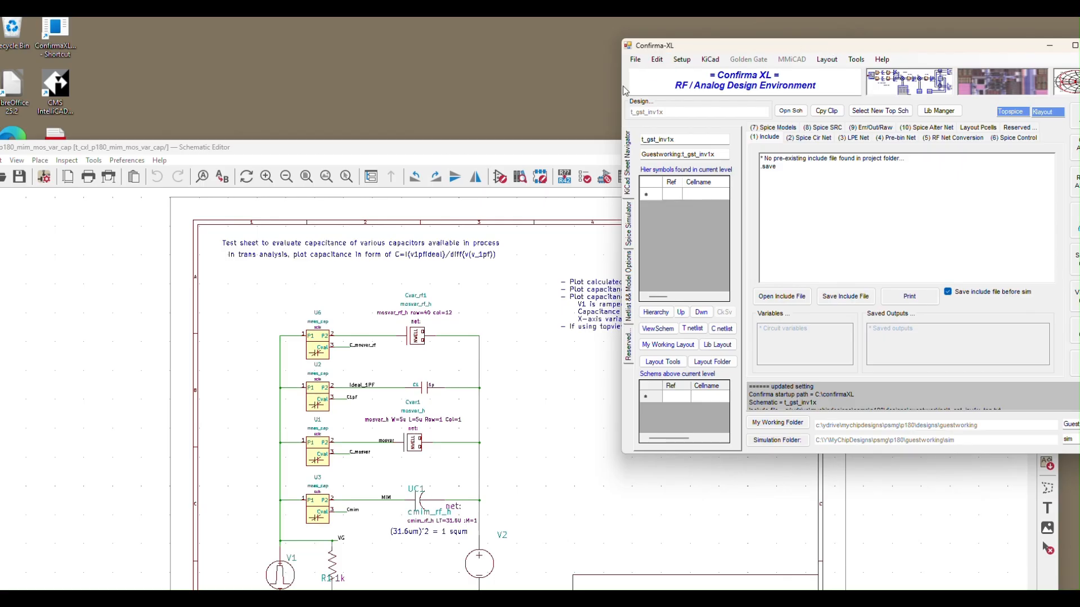
Step: Open the top-level schematic t_gst_inv1x from Confirma-XL and lower its Schematic Editor window, clear of the Confirma-XL header
drag(689, 140, 641, 141)
click(787, 113)
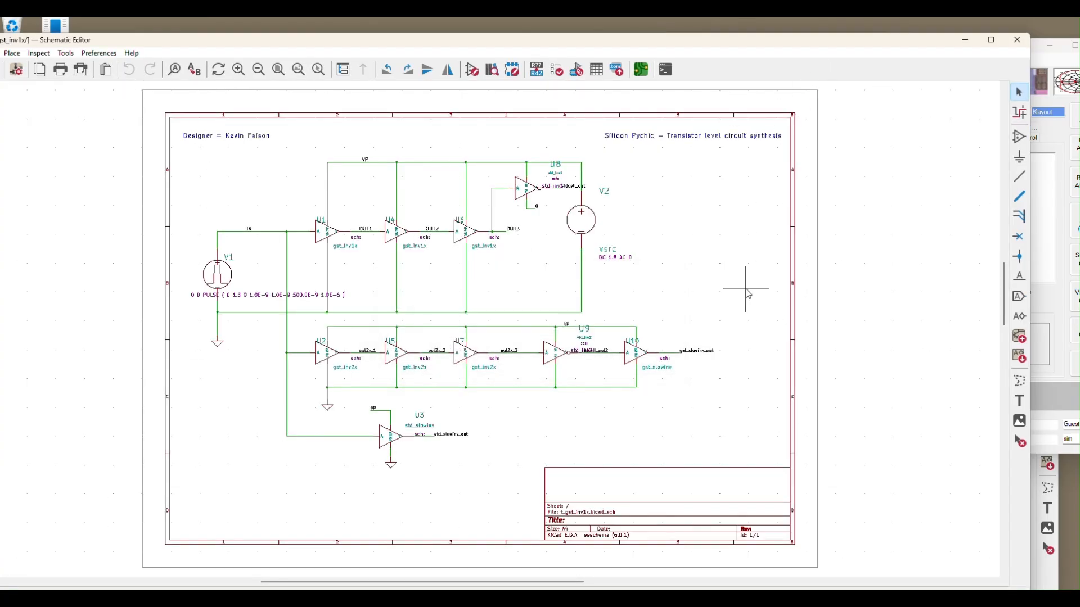
drag(823, 50, 785, 123)
click(820, 52)
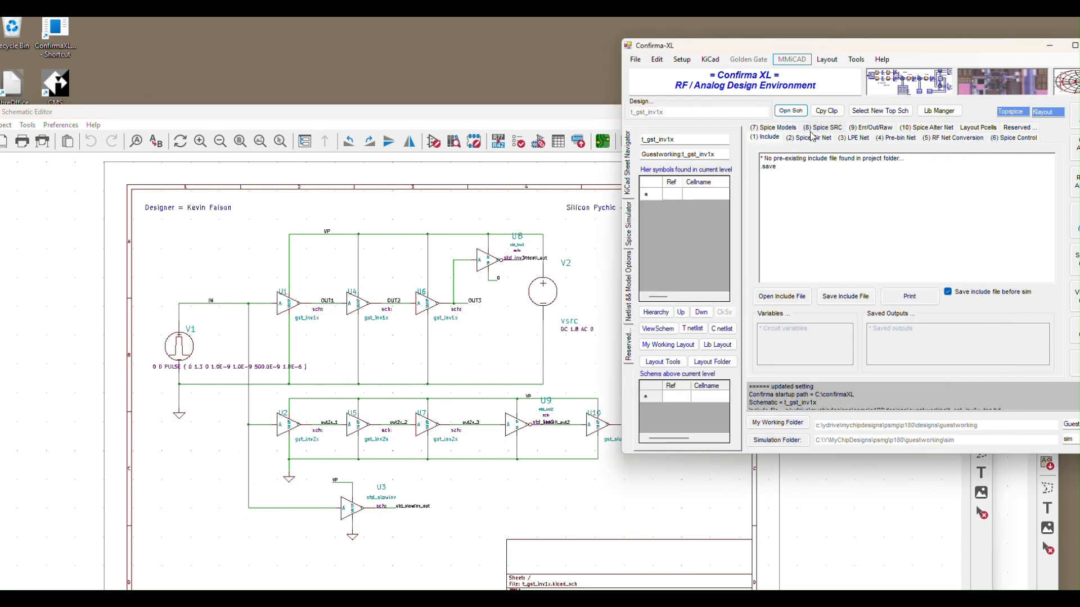
drag(421, 111, 475, 216)
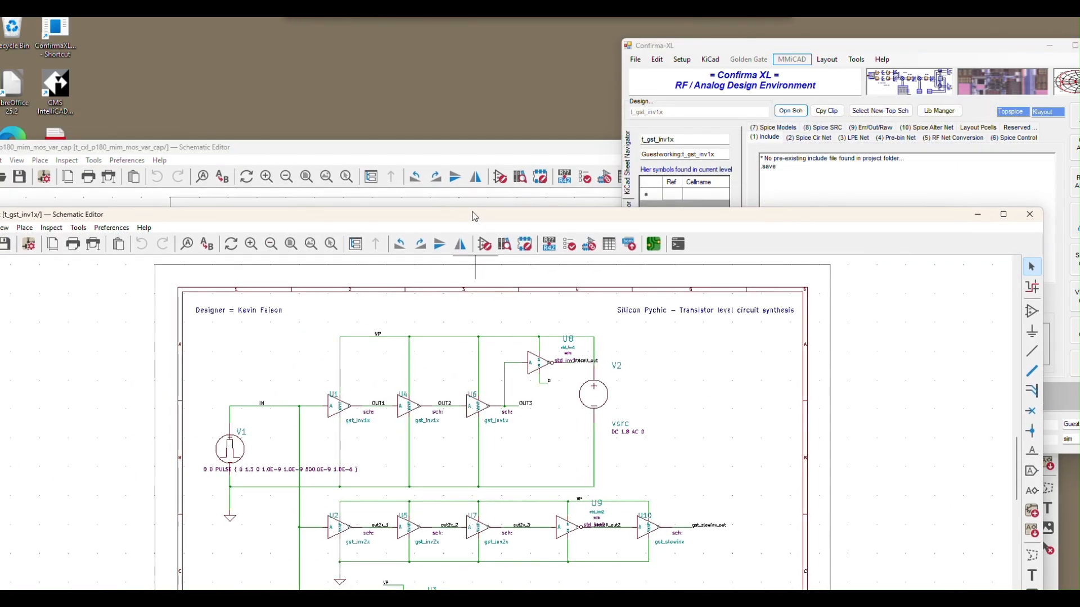
Step: Shift the t_cxl_p180_mim_mos_var_cap and t_gst_inv1x schematic windows so that both title bars are fully in view
drag(474, 150, 733, 116)
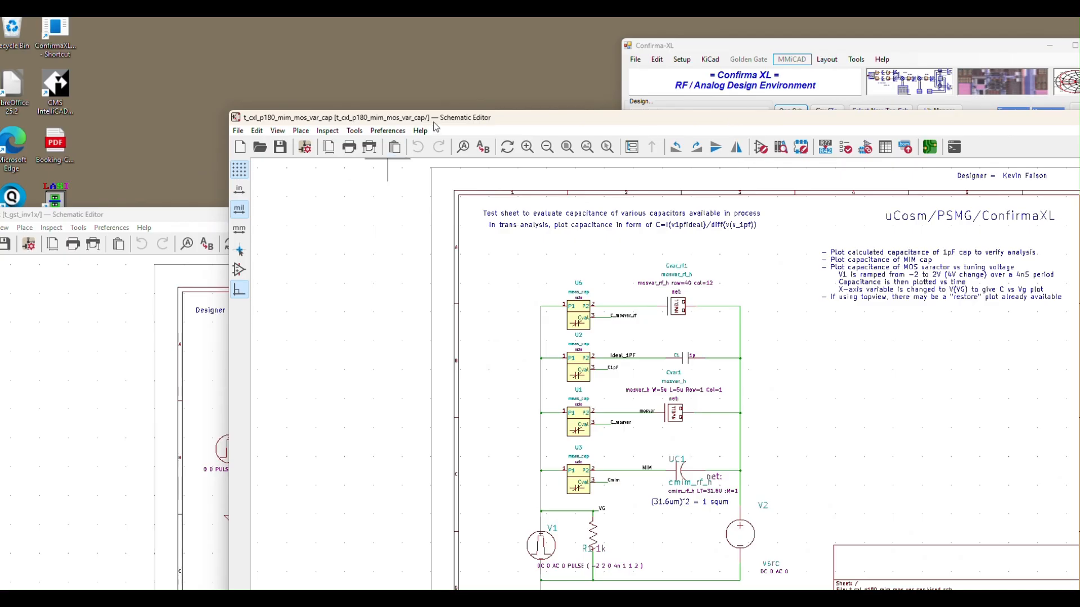
drag(433, 121, 420, 101)
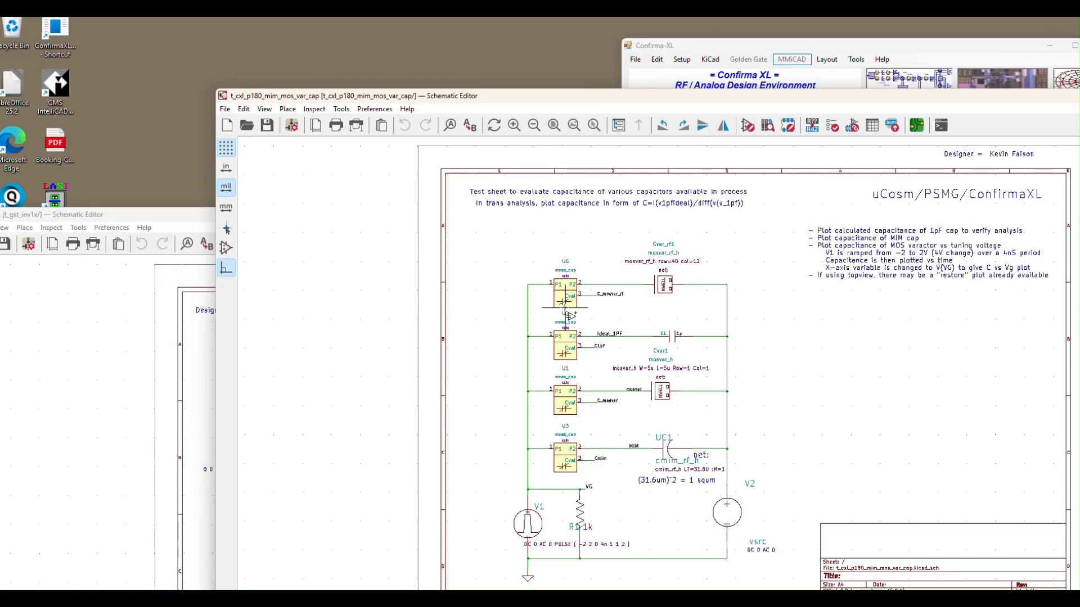
click(97, 366)
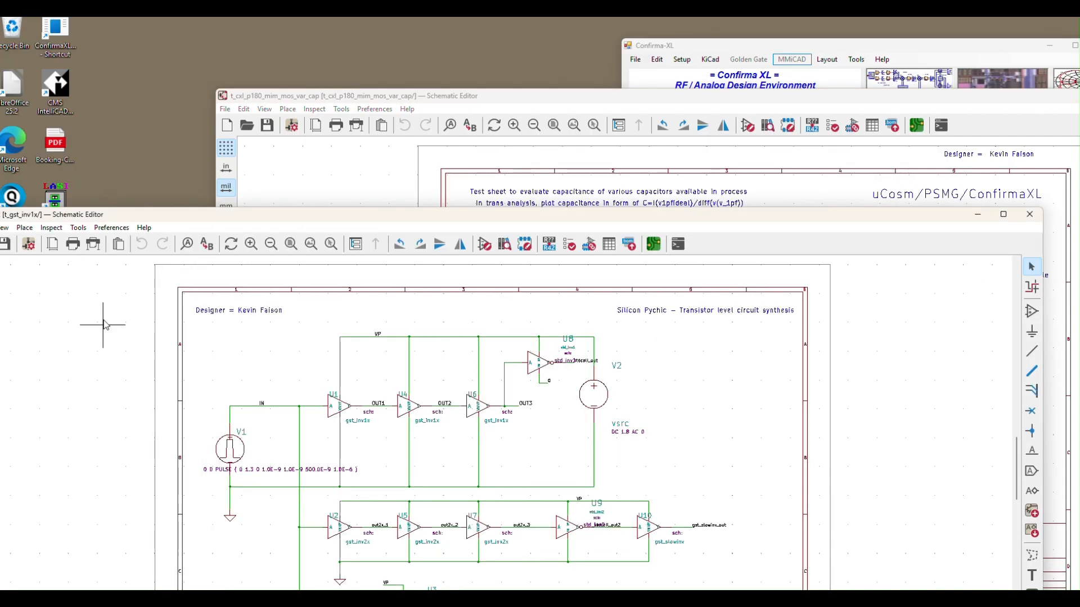
drag(157, 222, 248, 231)
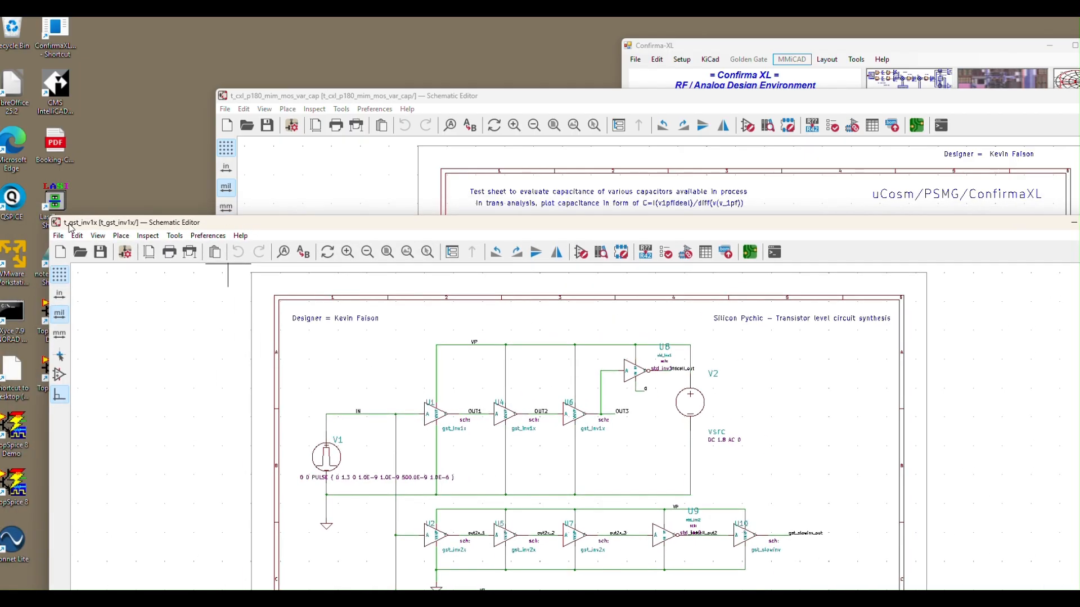
Step: Bring the t_cxl_p180_mim_mos_var_cap schematic window to the front and move it until its whole toolbar is accessible
click(491, 97)
drag(499, 97, 446, 96)
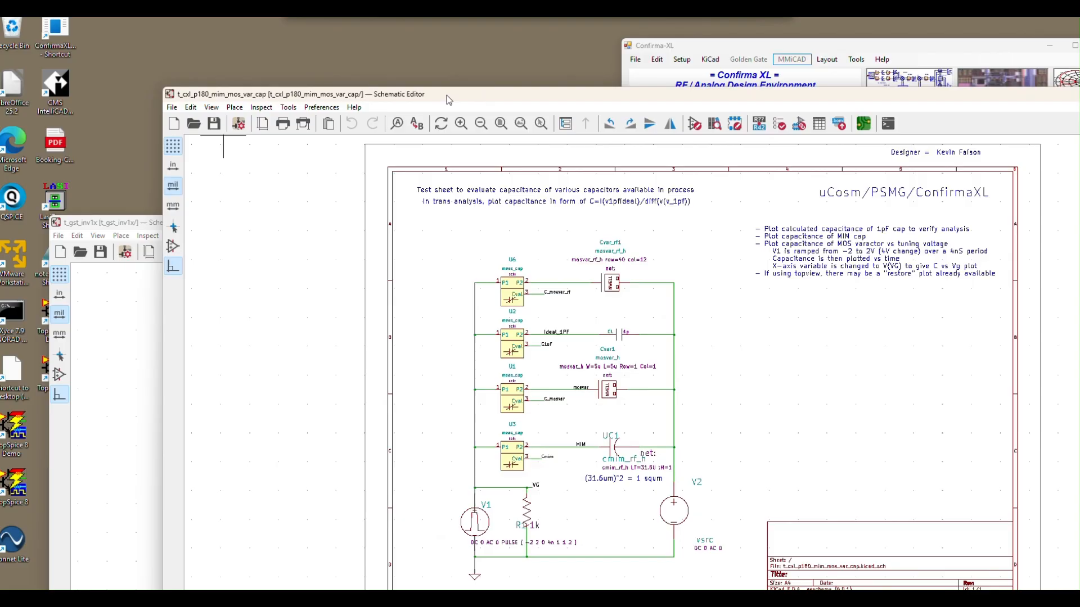
drag(446, 96, 379, 86)
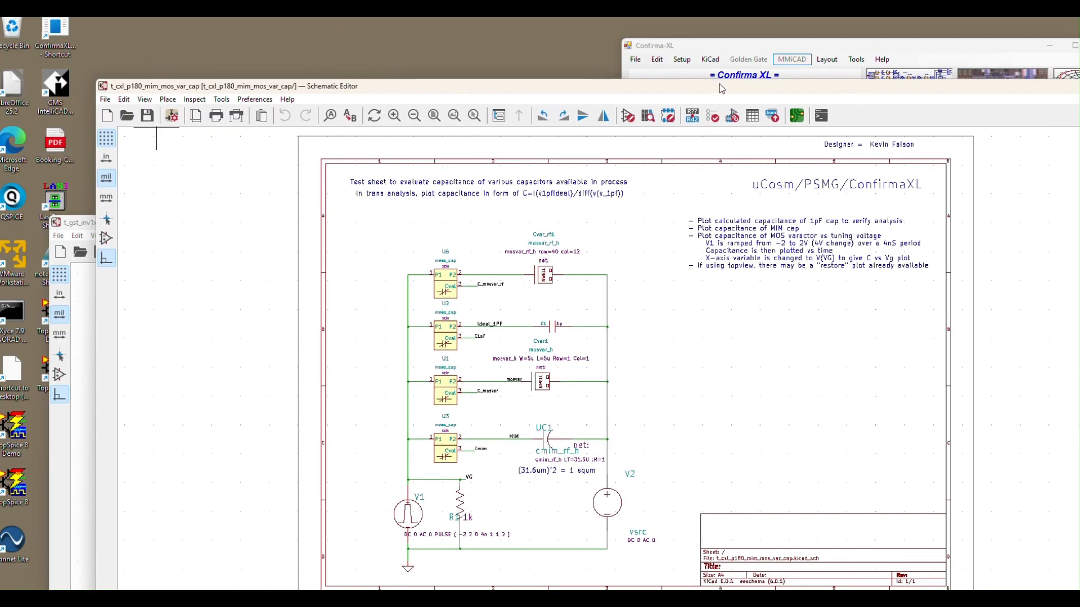
drag(714, 87, 674, 85)
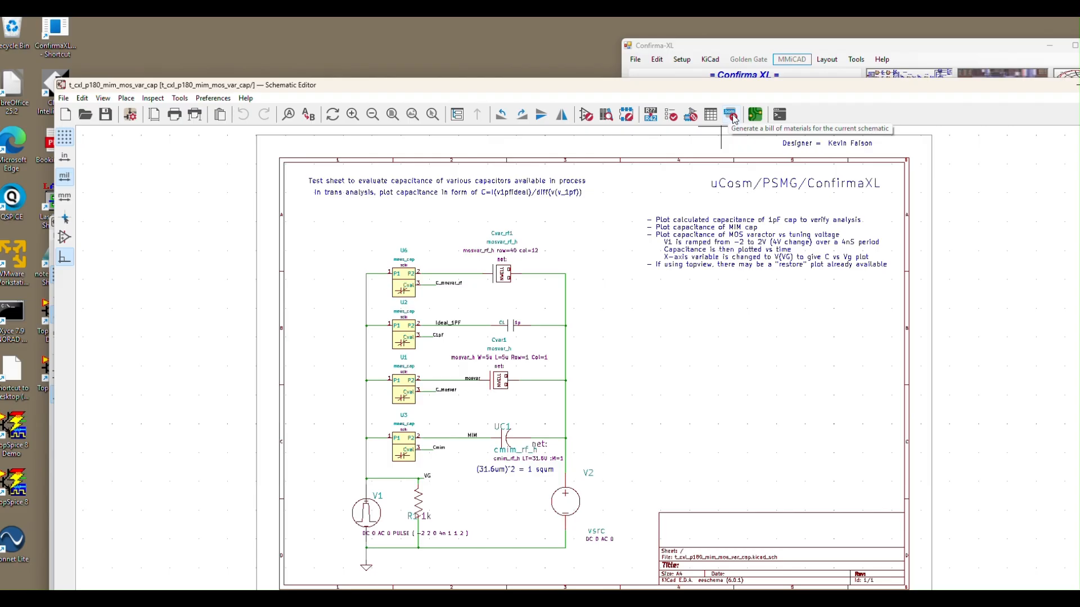
drag(730, 84, 686, 66)
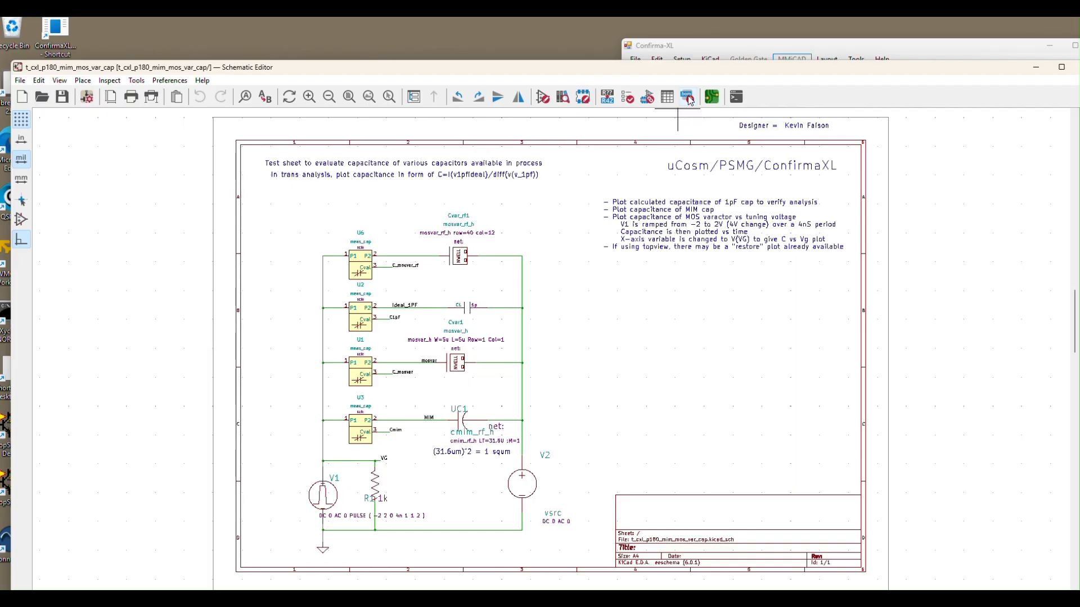
Step: Run the Pass2ConfirmaXL bill of materials script on t_cxl_p180_mim_mos_var_cap and accept that cell name in Confirma-XL
click(688, 99)
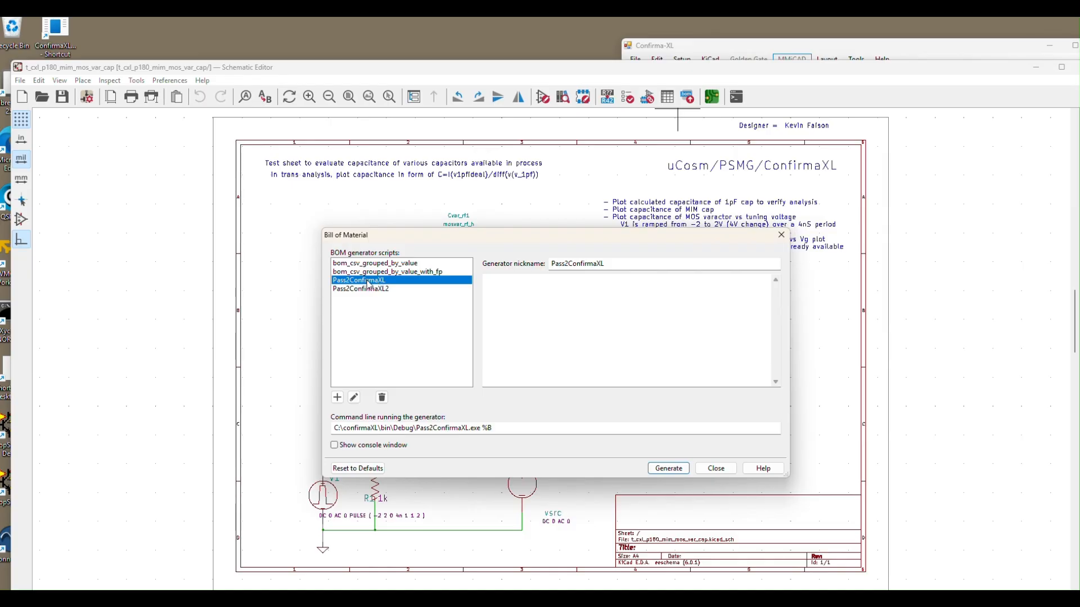
click(667, 470)
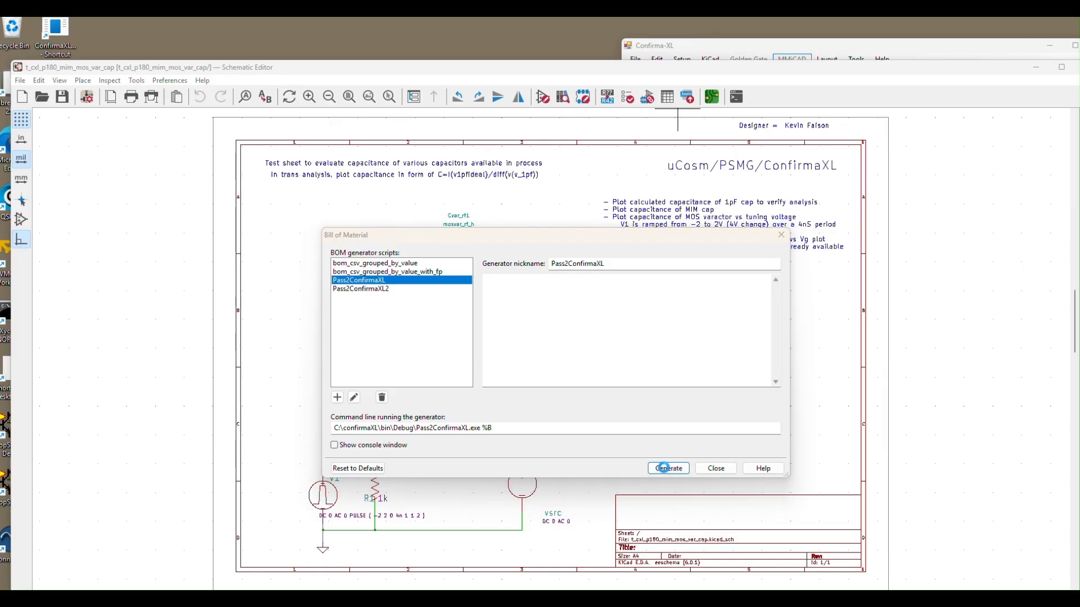
click(622, 341)
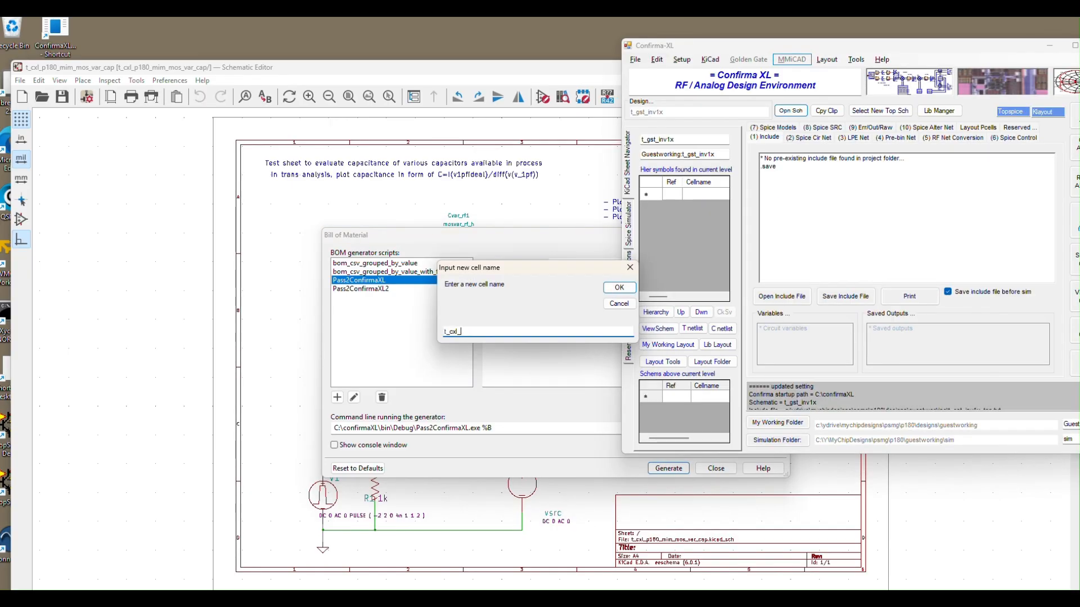
click(617, 289)
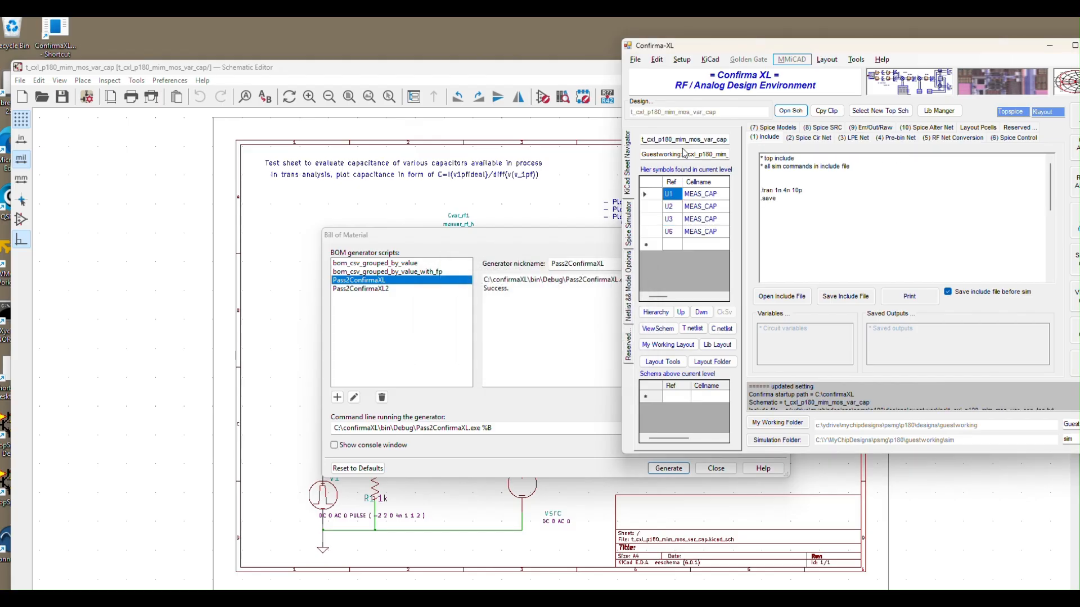
Step: Move the Confirma-XL window fully into view, return to the schematic and close the Bill of Material dialog
drag(727, 46, 682, 46)
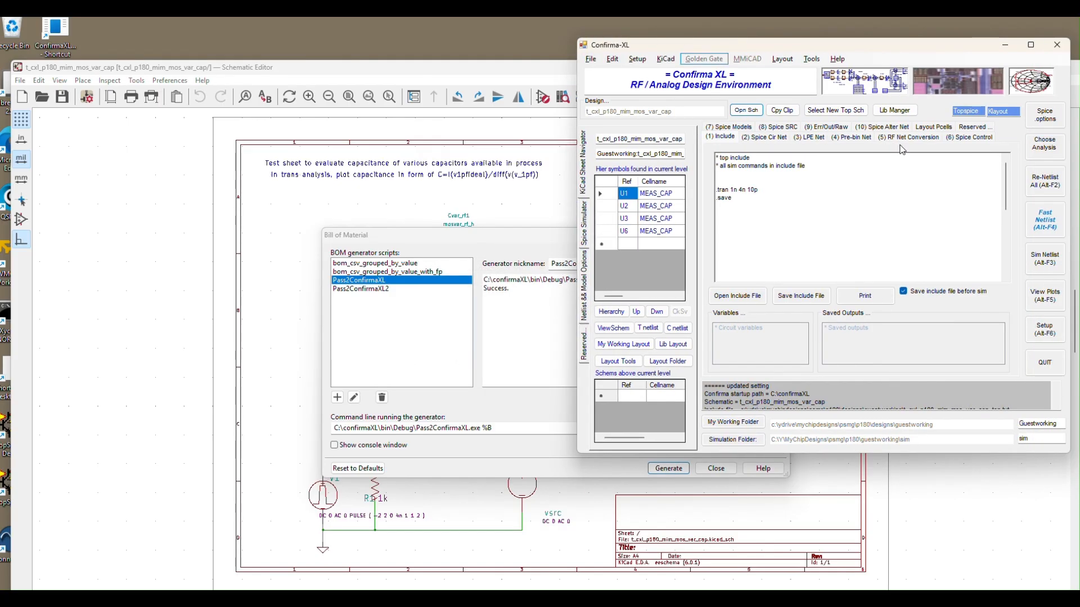
click(1063, 221)
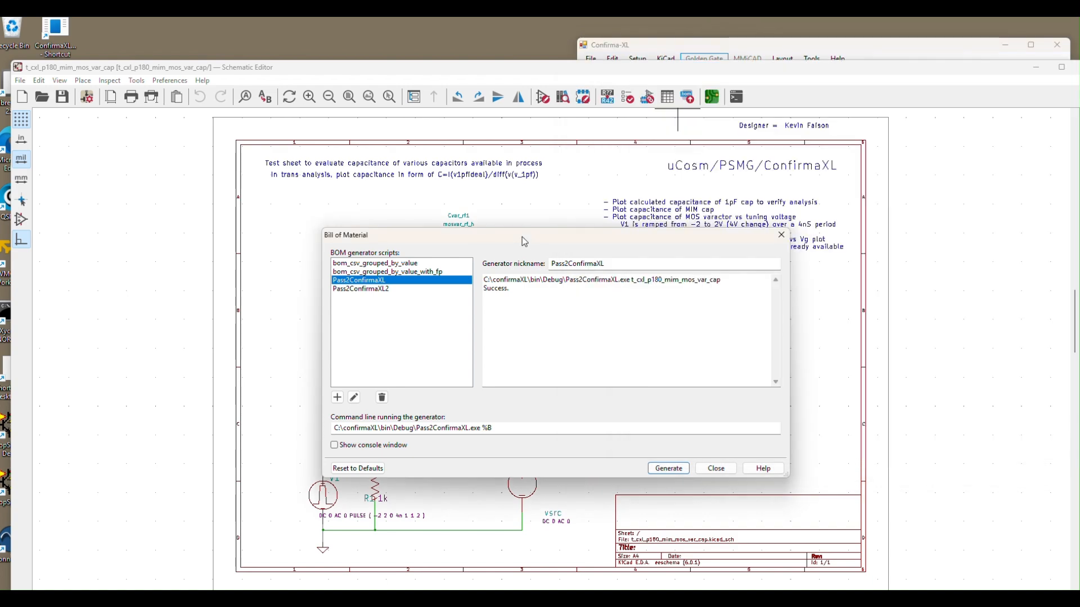
click(716, 469)
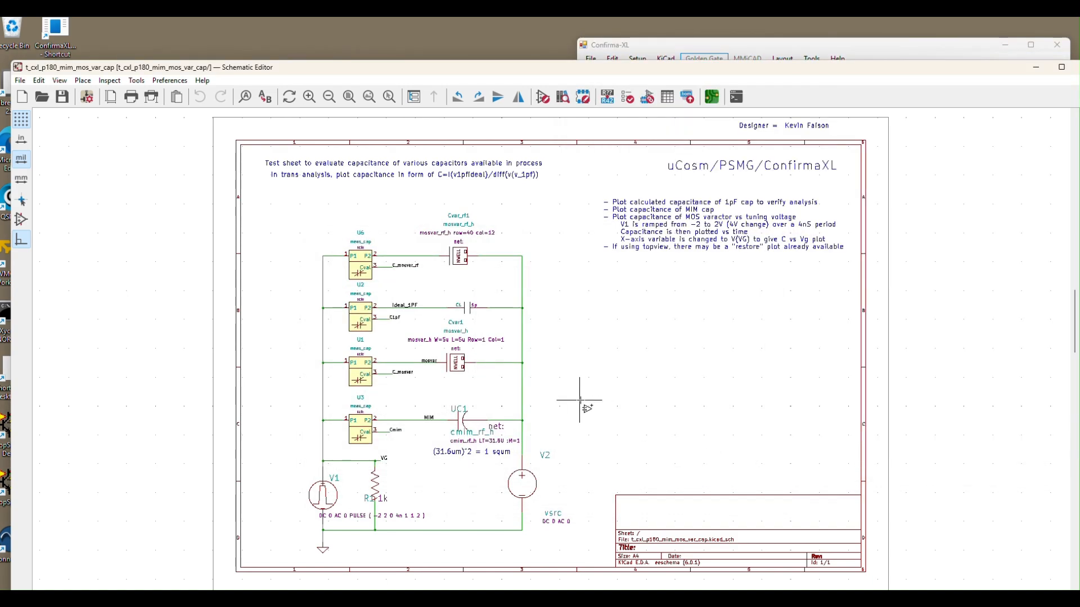
Step: Lower the t_cxl_p180_mim_mos_var_cap schematic window, reopen its Bill of Material dialog and move that dialog higher
drag(643, 66, 606, 96)
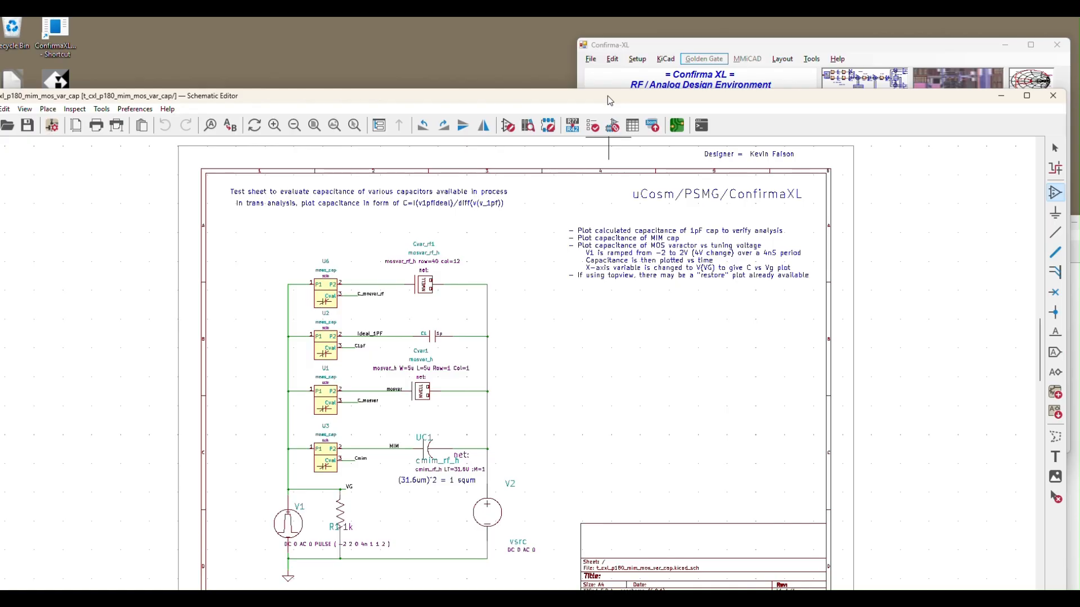
click(653, 127)
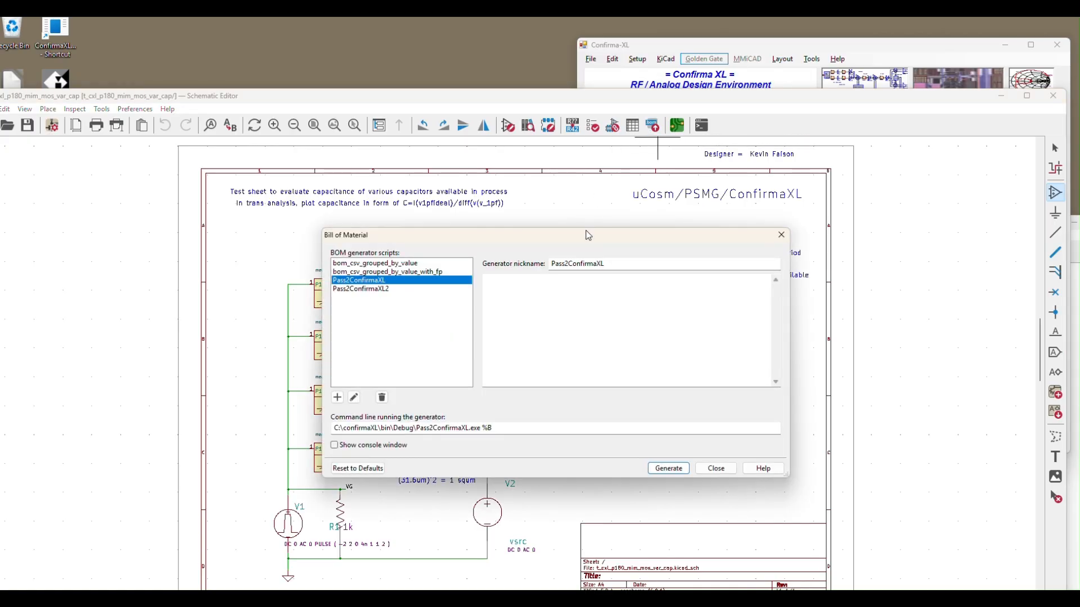
drag(566, 201, 551, 176)
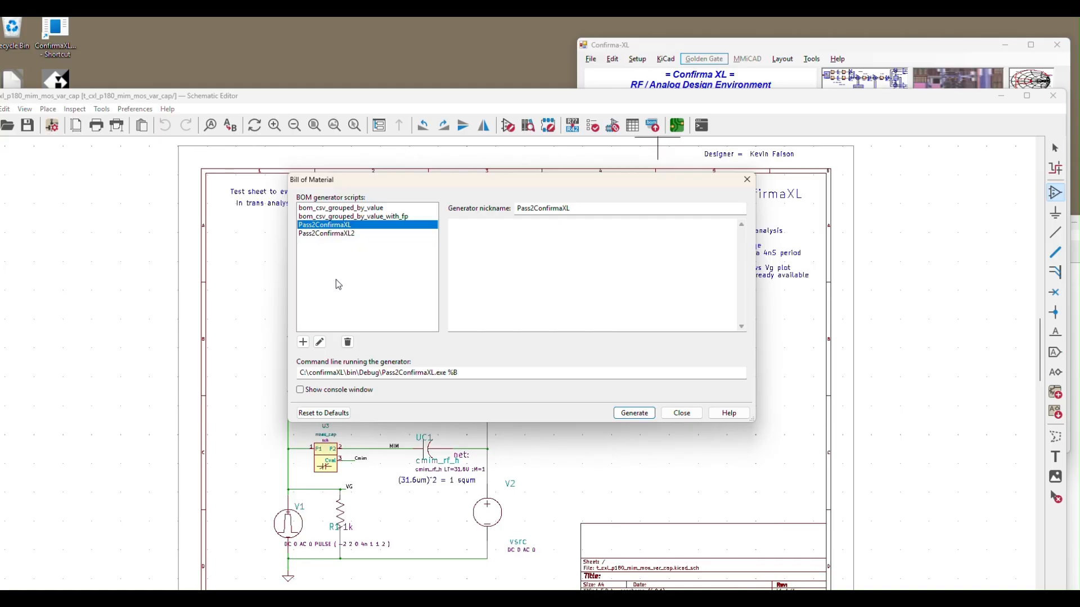
Step: Add a new BOM generator using the file Pass2ConfirmaXL.exe from C:\confirmaXL\bin\Debug
click(303, 343)
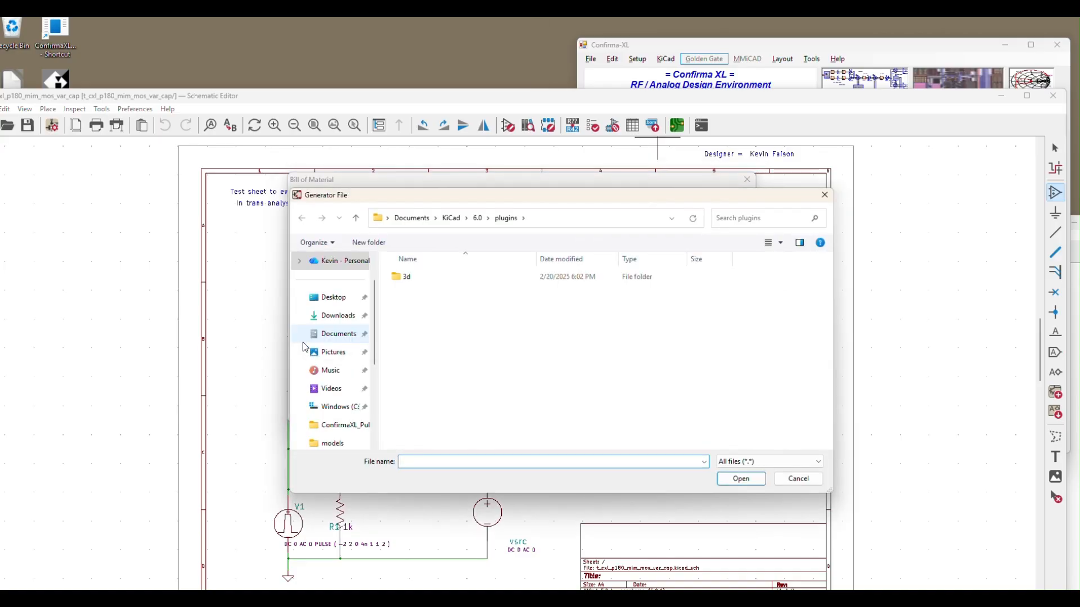
drag(422, 194, 515, 197)
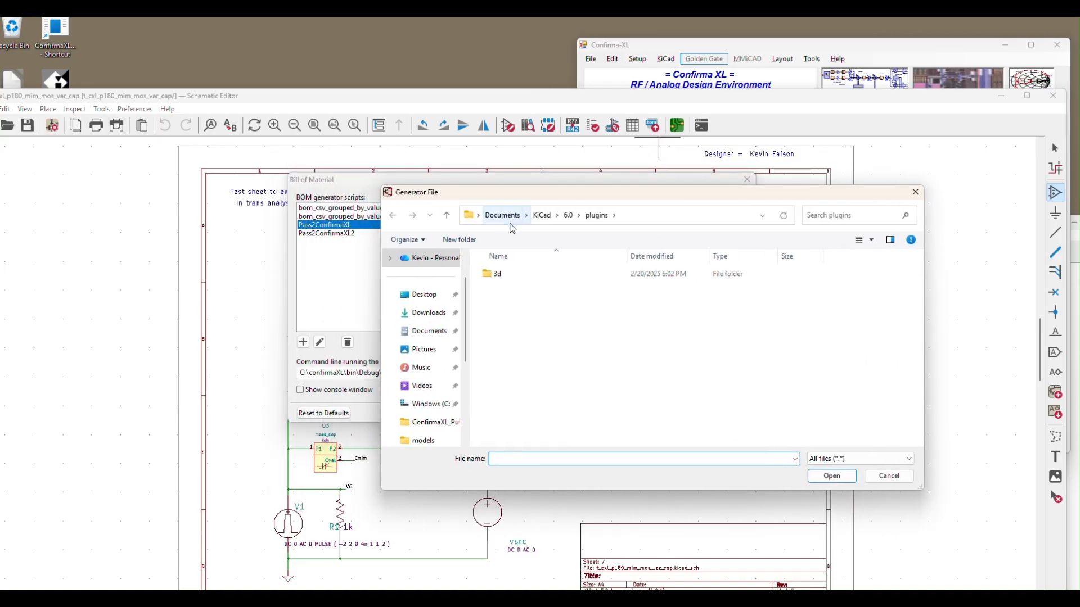
click(428, 404)
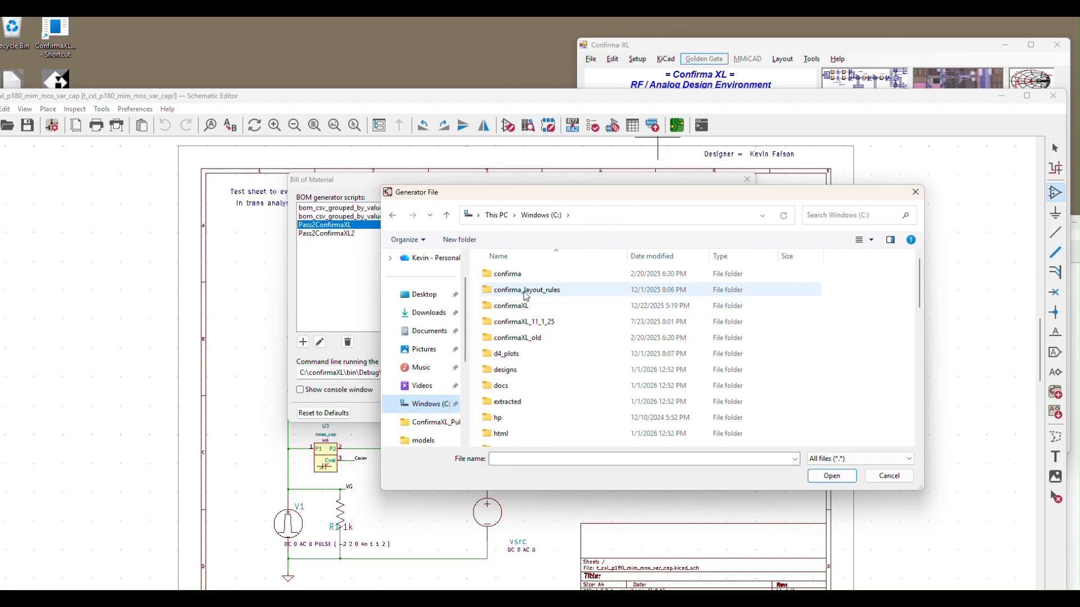
double_click(518, 307)
double_click(506, 274)
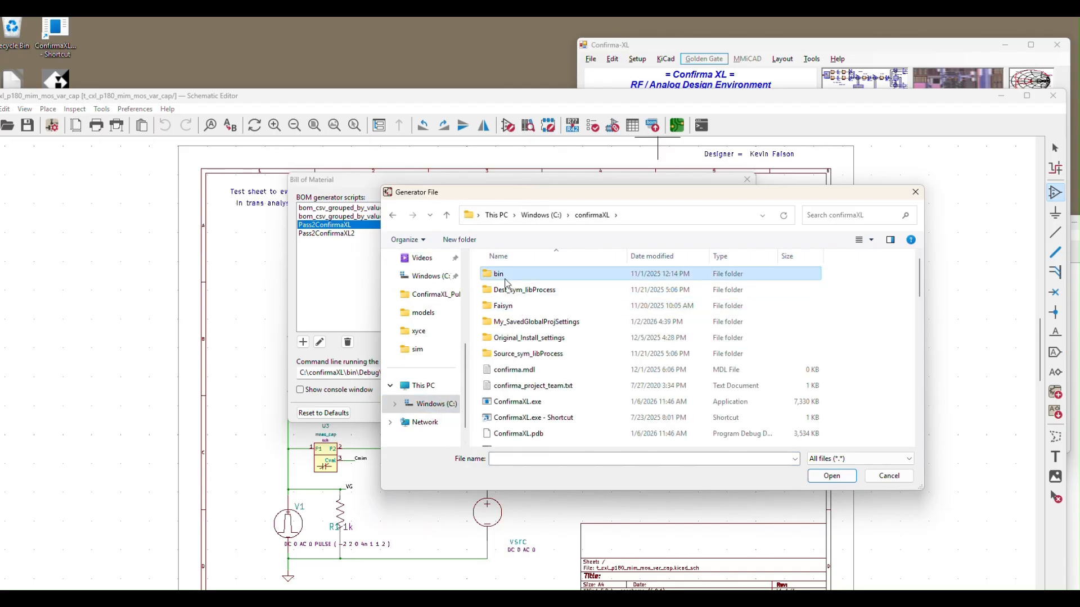
click(509, 277)
double_click(509, 277)
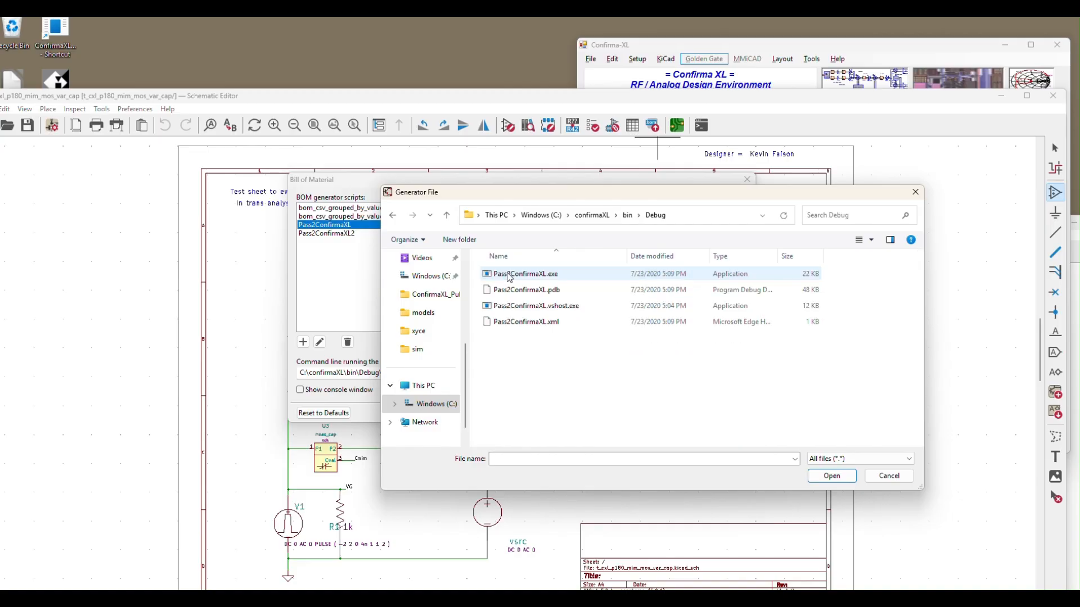
click(509, 275)
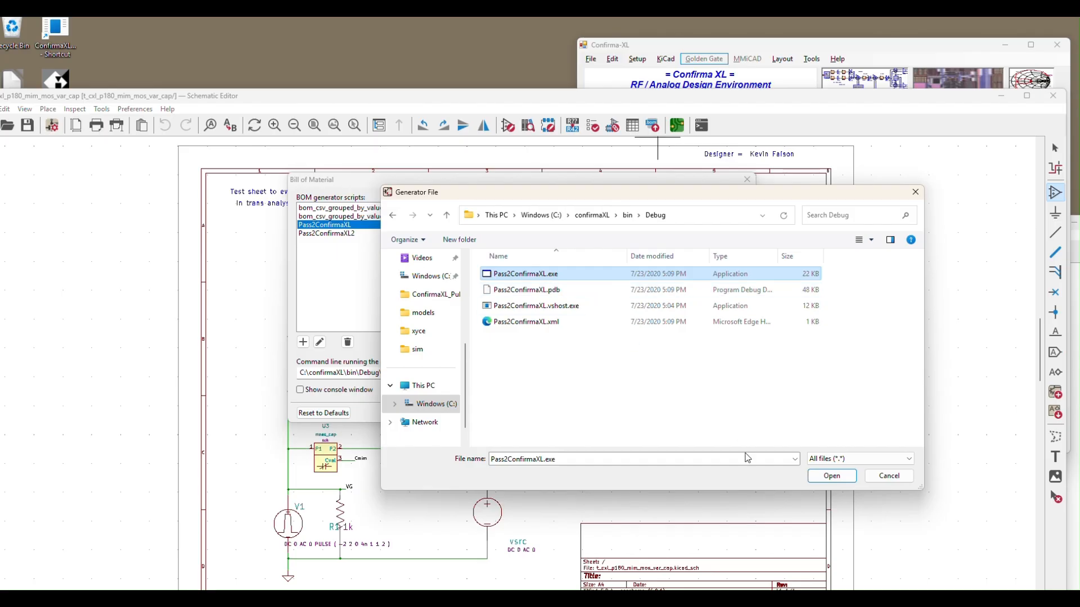
click(835, 477)
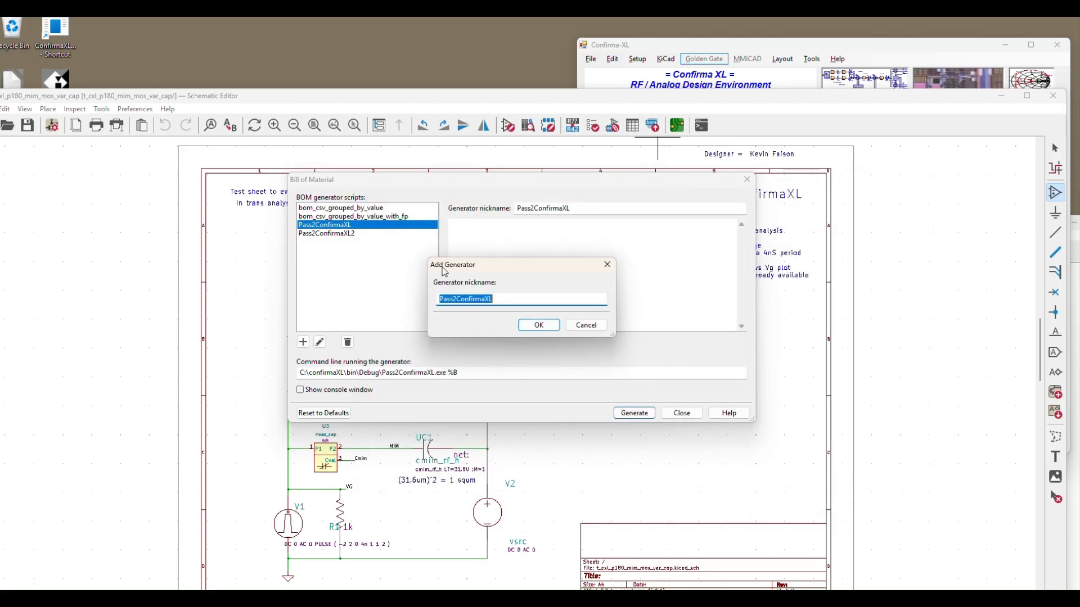
Step: Nickname the new generator Pass2ConfirmaXL3 and append %B to its command line after Pass2ConfirmaXL.exe
click(498, 300)
click(538, 329)
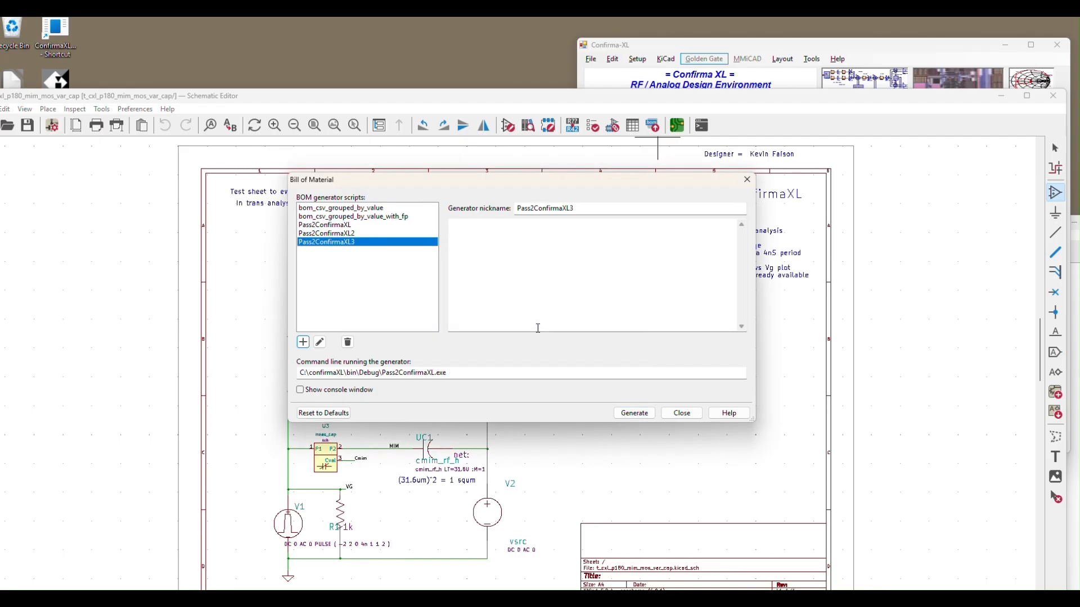
click(492, 374)
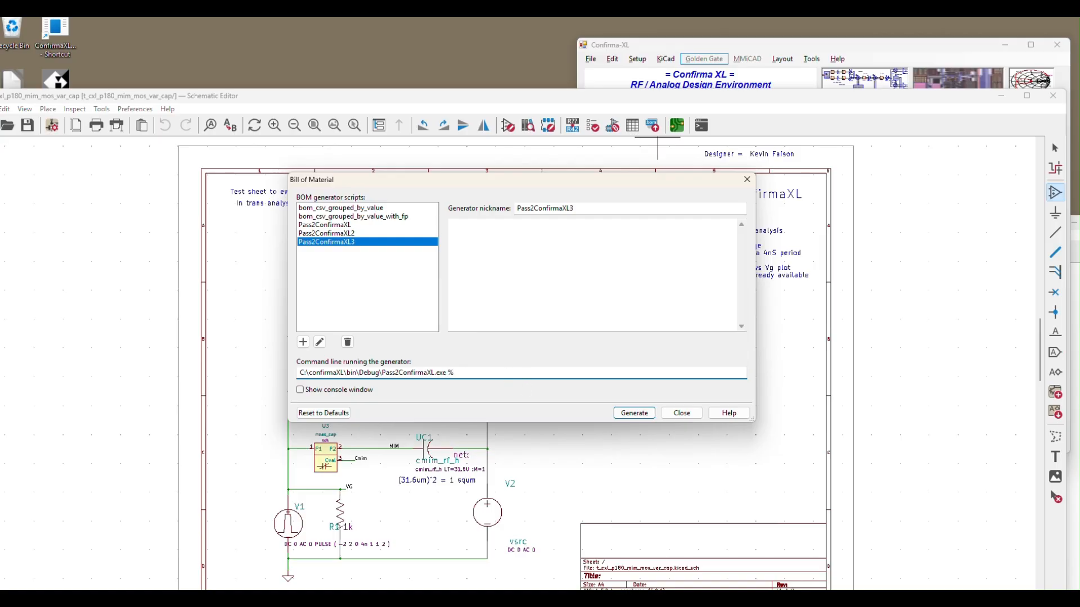
text(B)
Step: Run the Pass2ConfirmaXL3 generator, accept the cell name t_cxl_p180_mim_mos_var_cap and return to the Bill of Material dialog
click(630, 416)
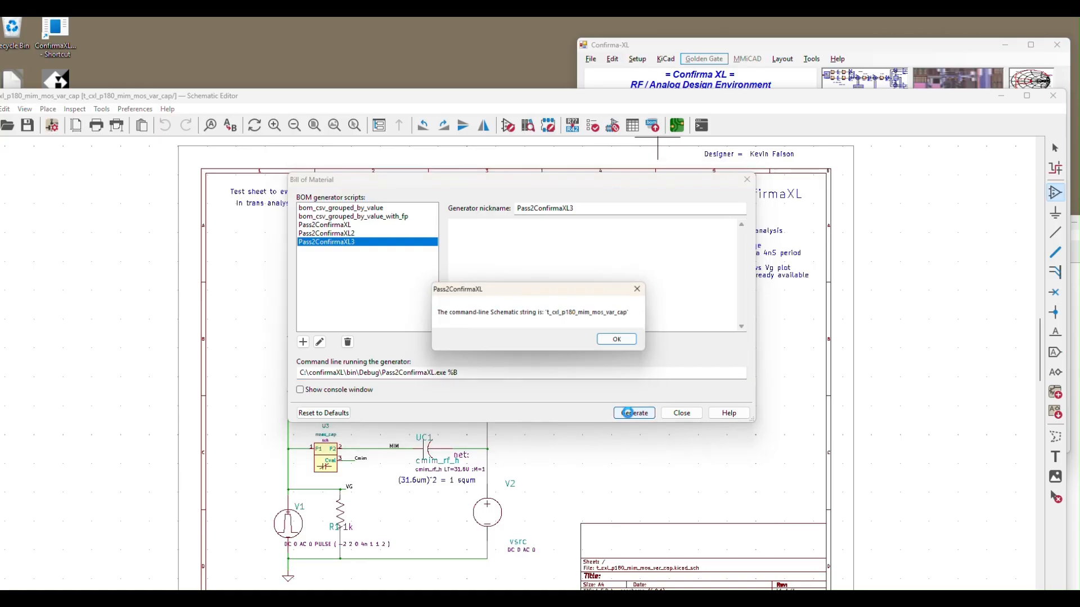
click(619, 342)
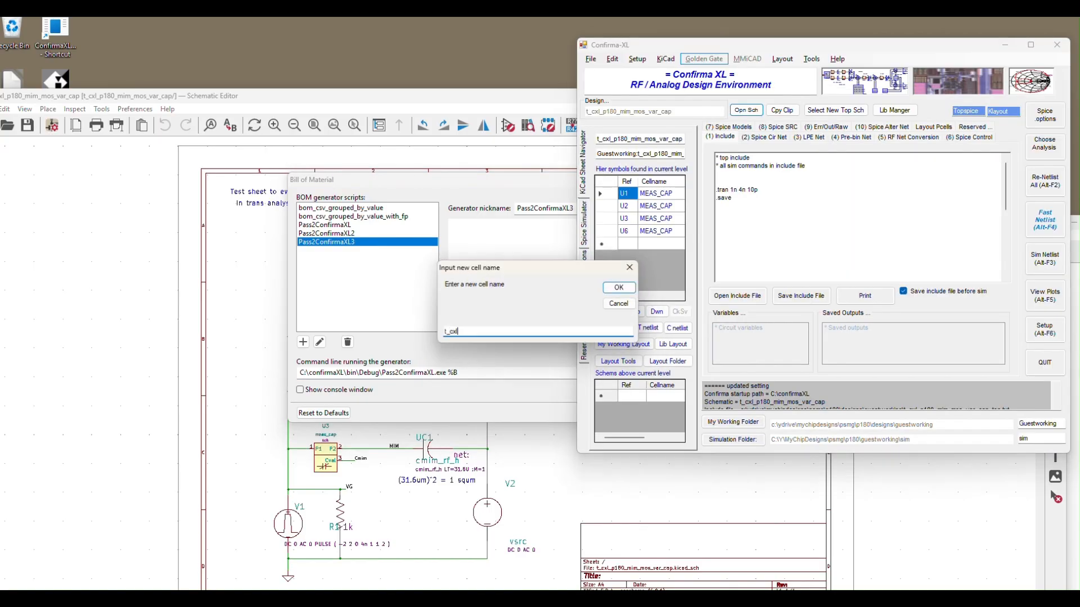
click(619, 288)
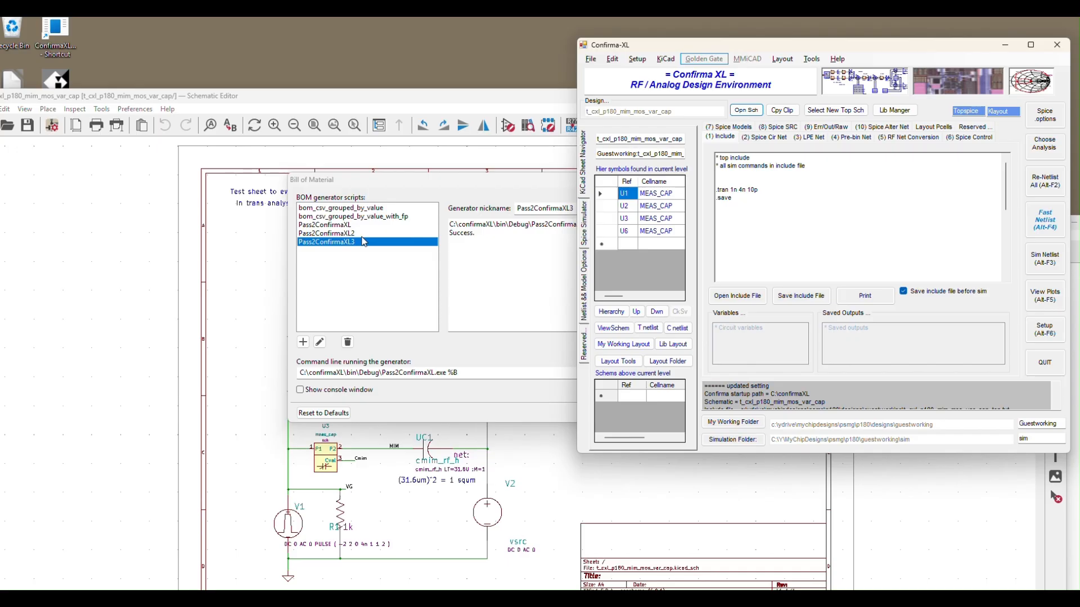
click(391, 184)
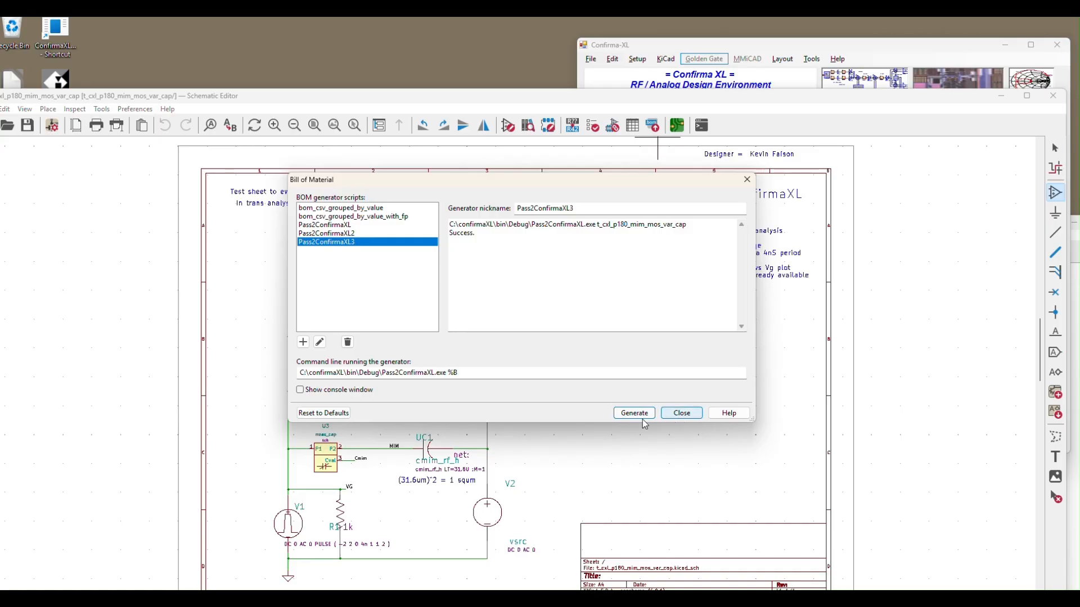
Step: Close the Bill of Material dialog, minimize the t_cxl_p180_mim_mos_var_cap schematic and shift the Confirma-XL window
click(681, 414)
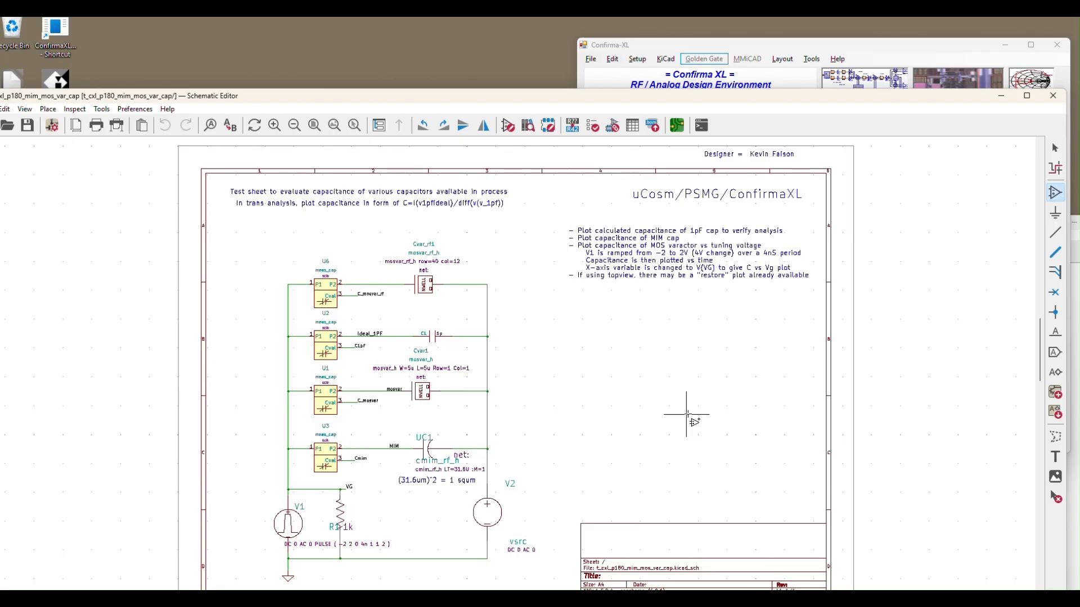
drag(950, 106, 934, 74)
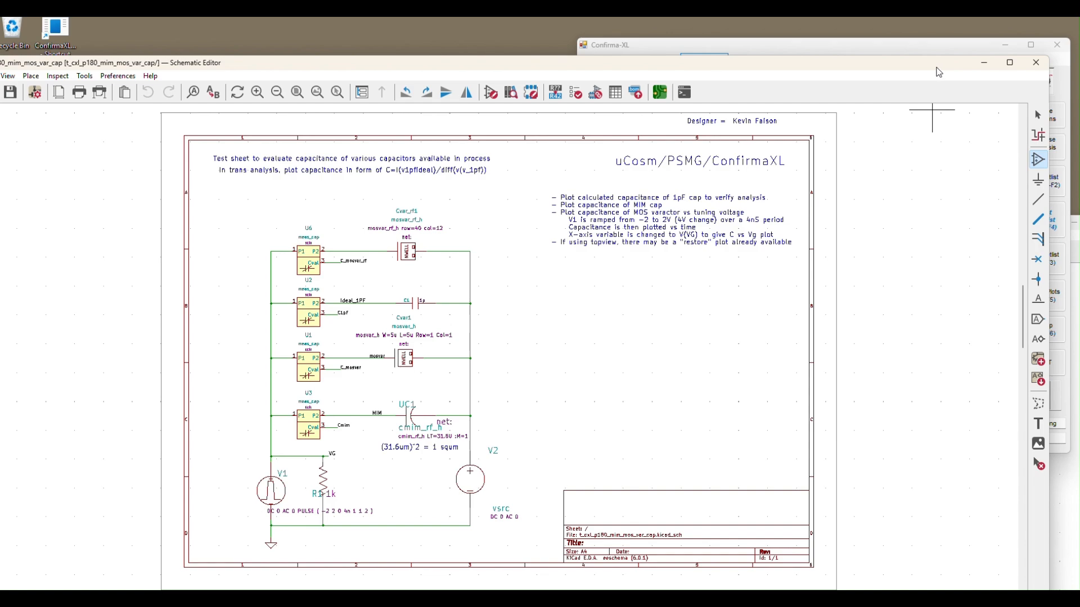
click(983, 63)
drag(918, 49, 857, 83)
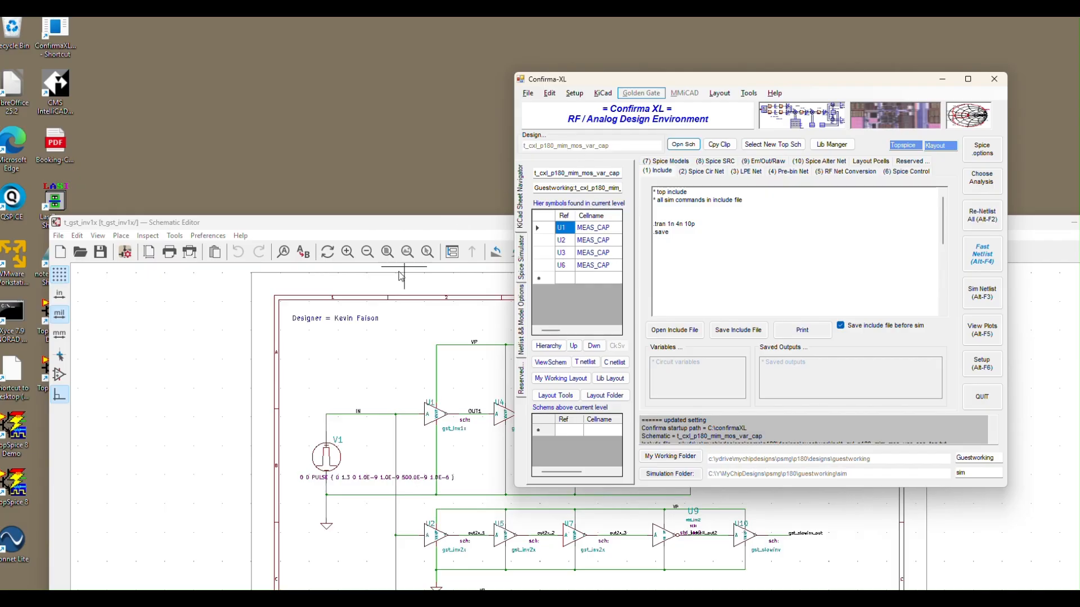
Step: Switch to a new File Explorer window on Windows (C:), reposition it and open the confirmaXL folder
mouse_move(243, 599)
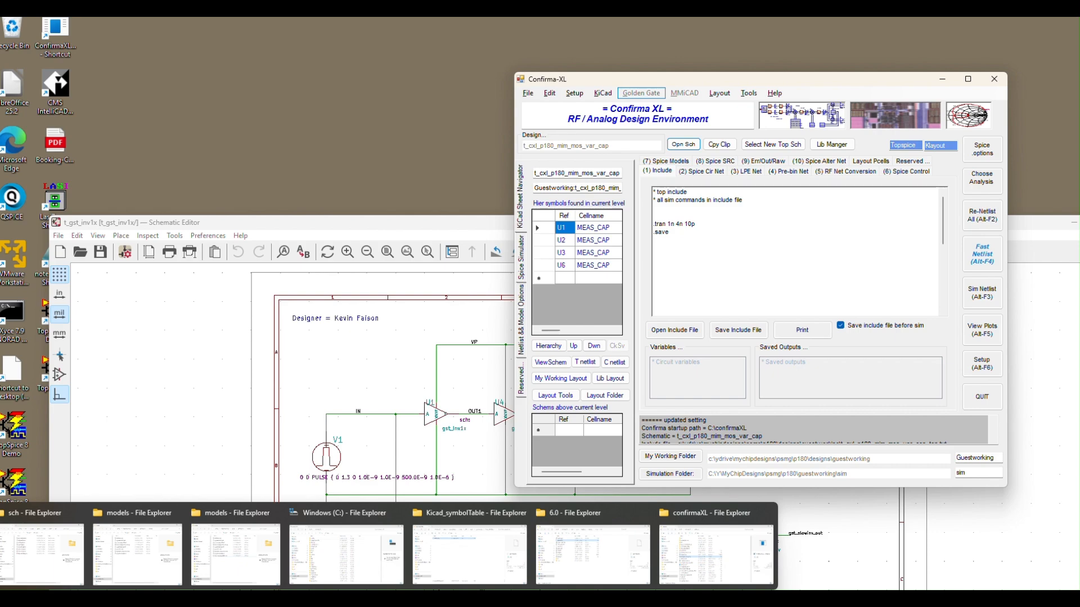
right_click(238, 598)
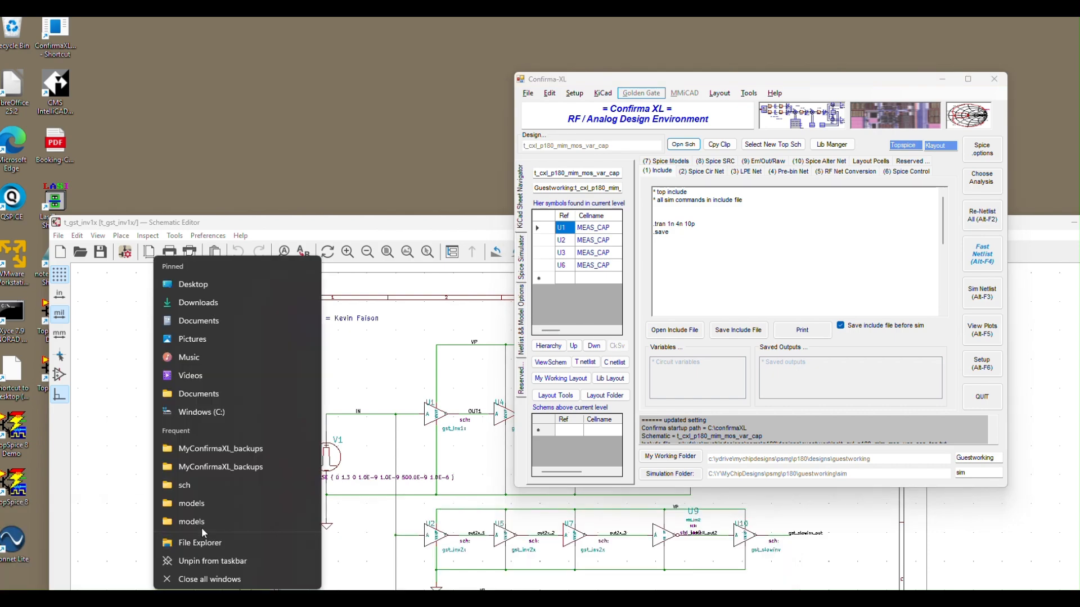
click(187, 414)
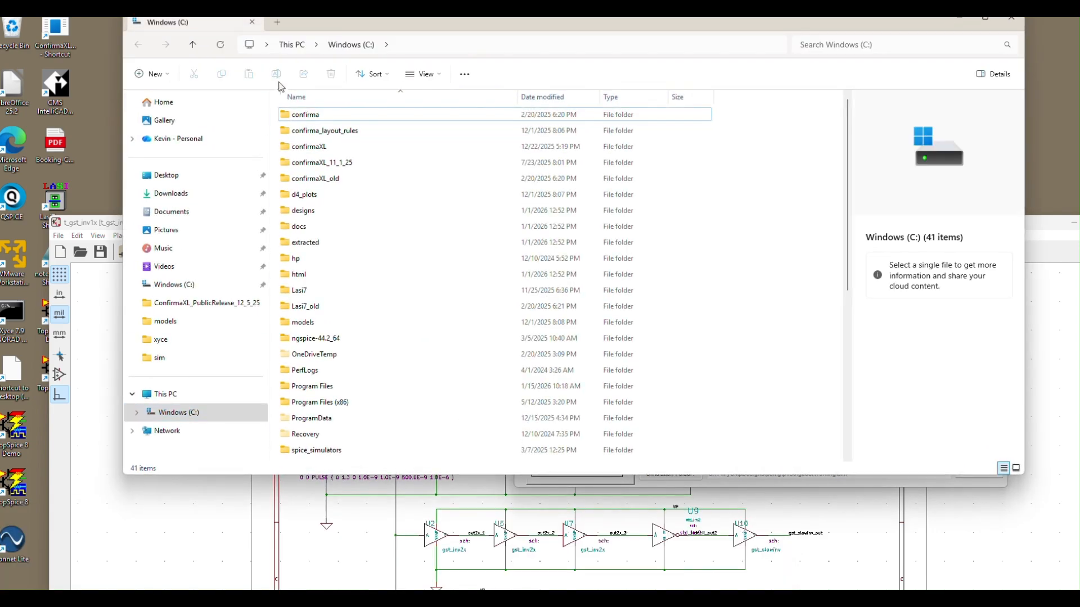
drag(292, 30, 238, 90)
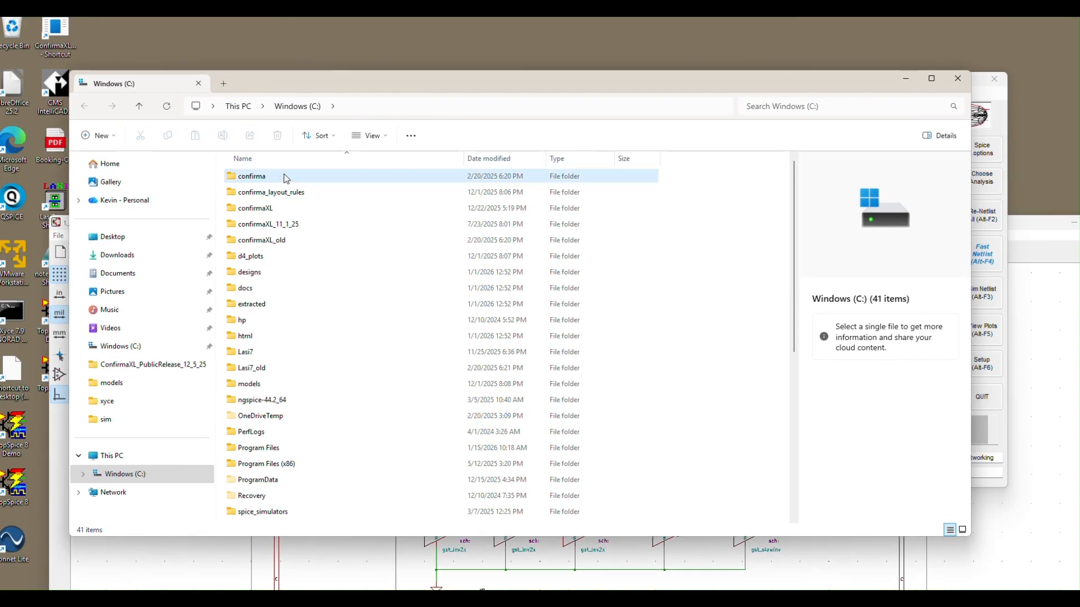
click(253, 210)
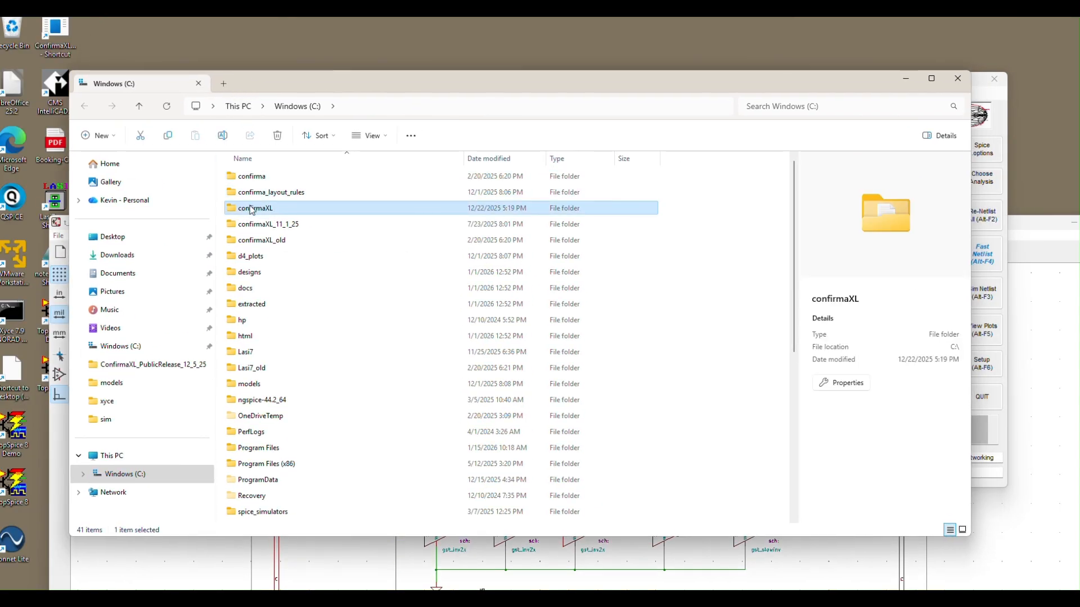
double_click(253, 210)
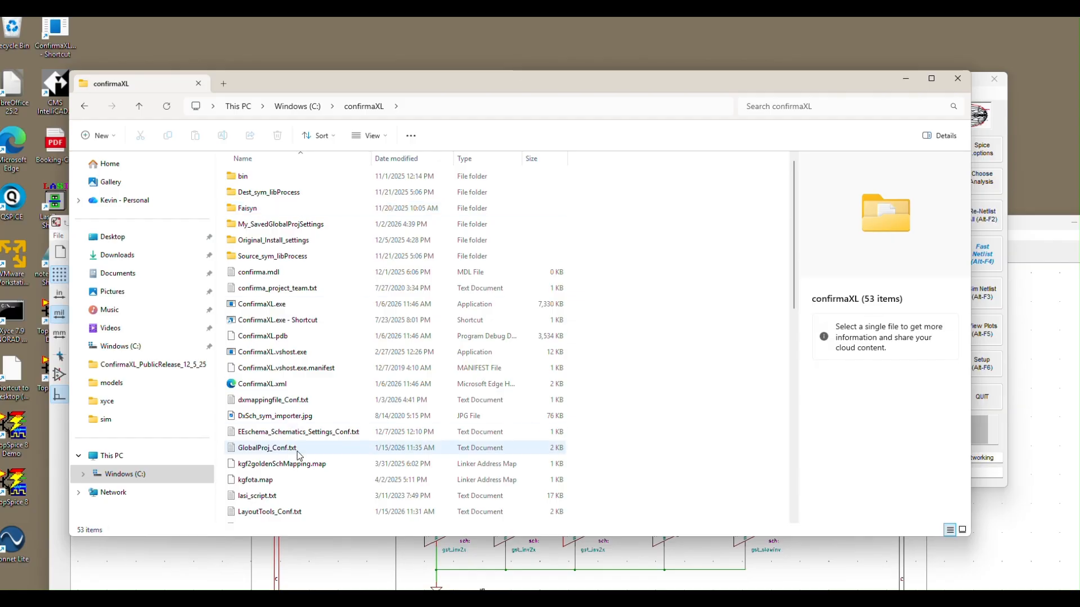
Step: Launch Faisyn.exe from the Faisyn folder to view the filter synthesizer's start screen, and quit it
double_click(257, 211)
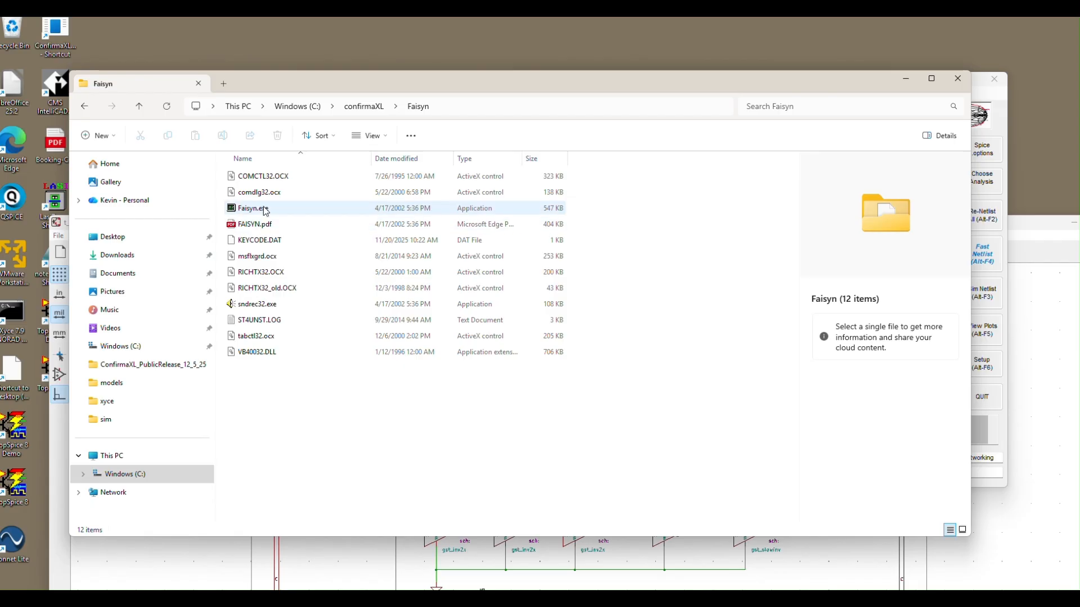
double_click(264, 209)
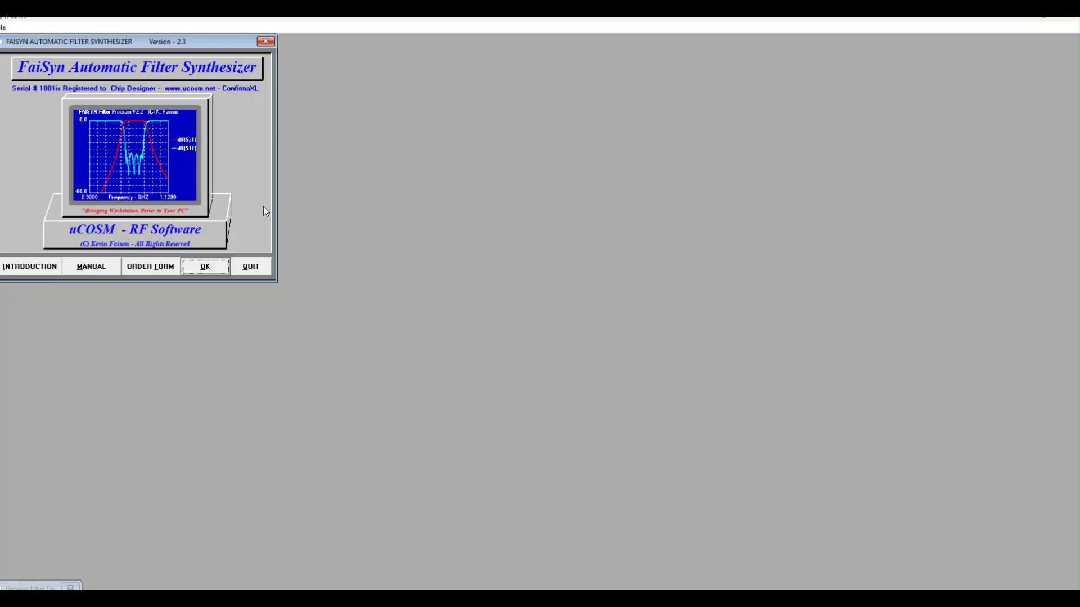
click(243, 268)
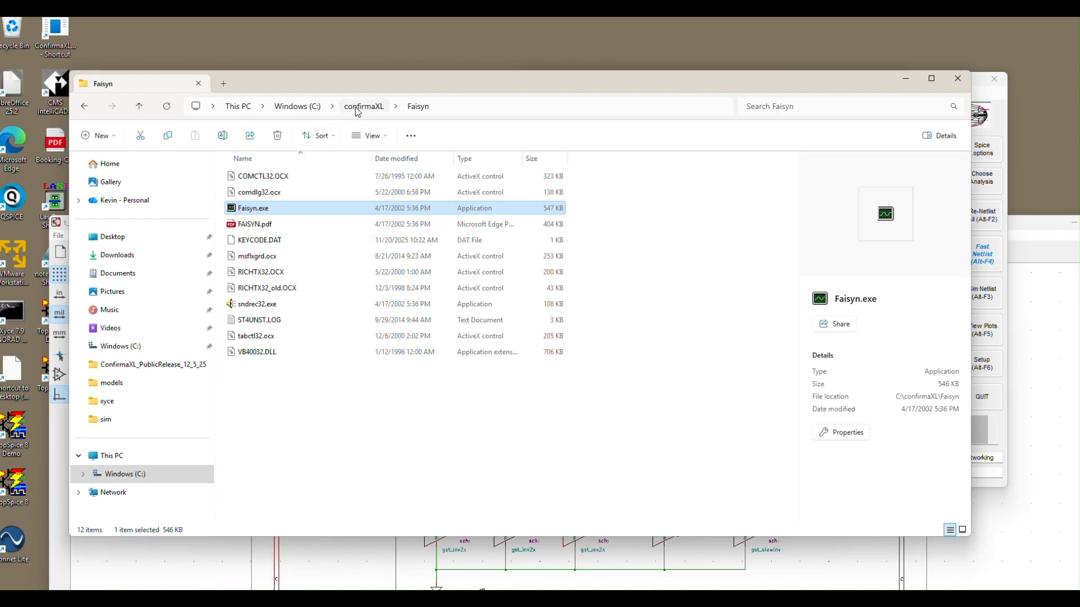
Step: Return to Windows (C:) and open the ydrive\tech folder
click(306, 110)
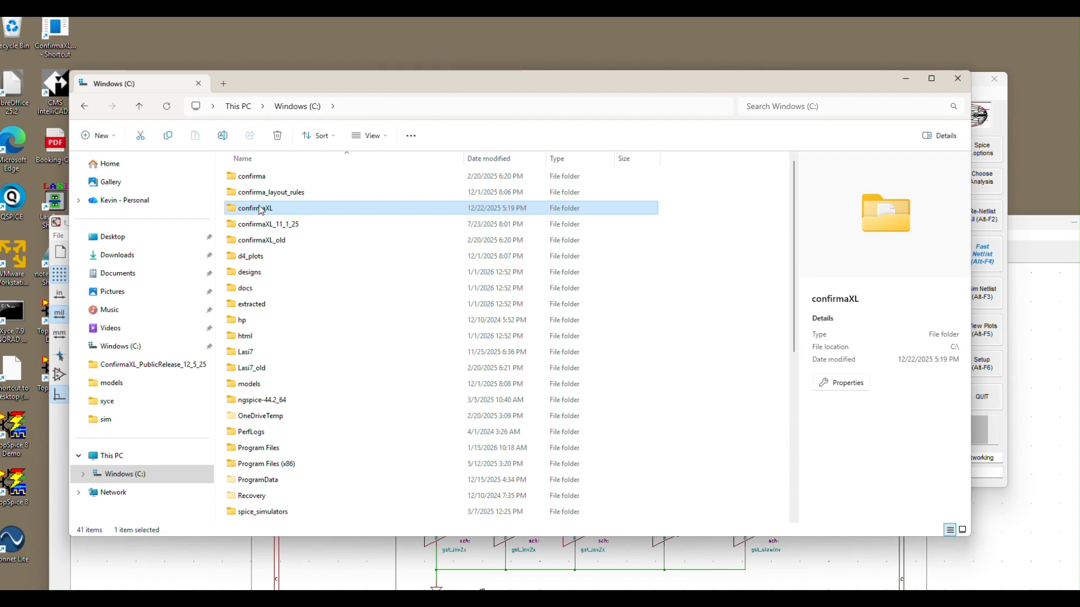
scroll(338, 254, down, 2)
scroll(337, 257, down, 4)
click(243, 372)
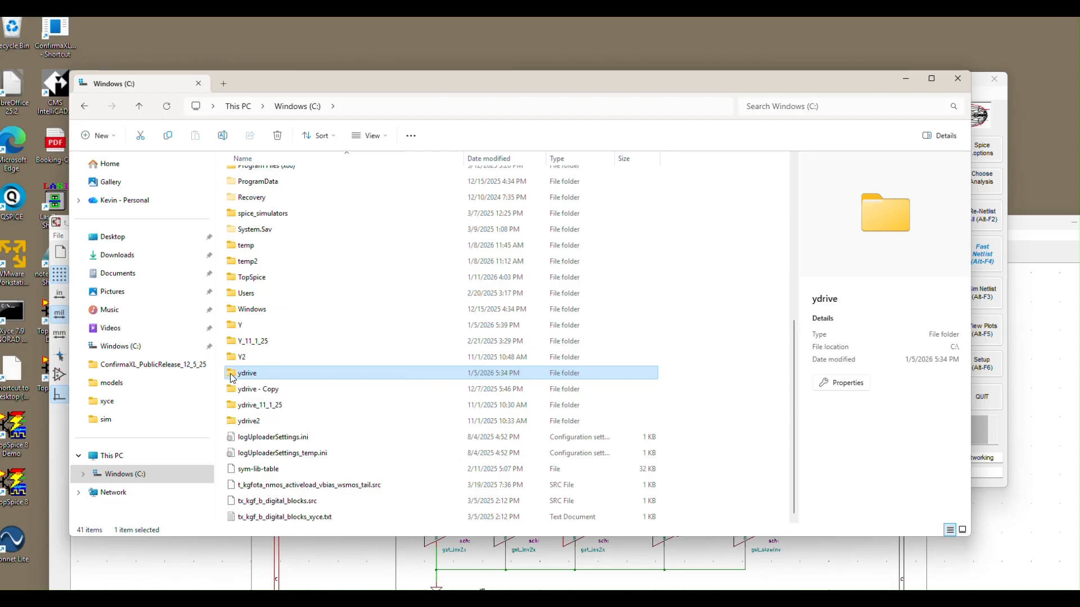
double_click(232, 375)
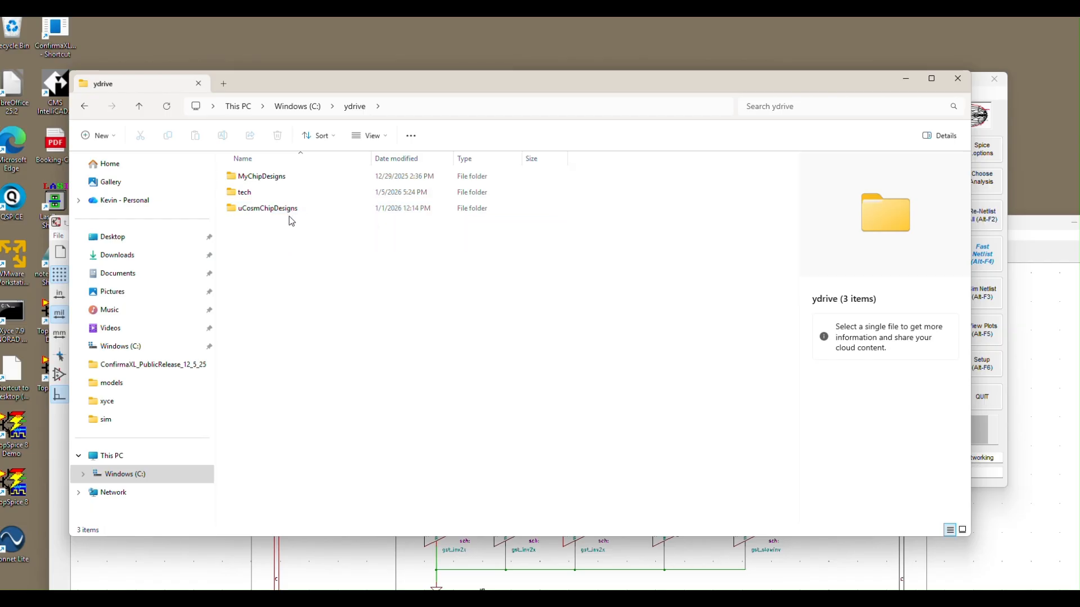
double_click(250, 197)
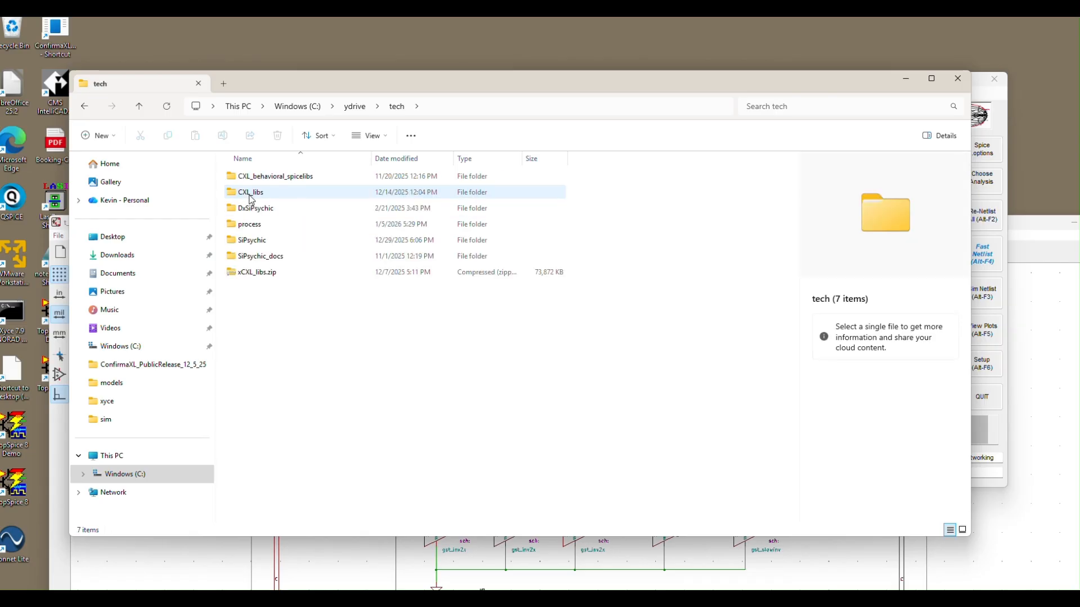
Step: Open the models folder under process\psmg\p180 within tech
click(266, 179)
double_click(256, 224)
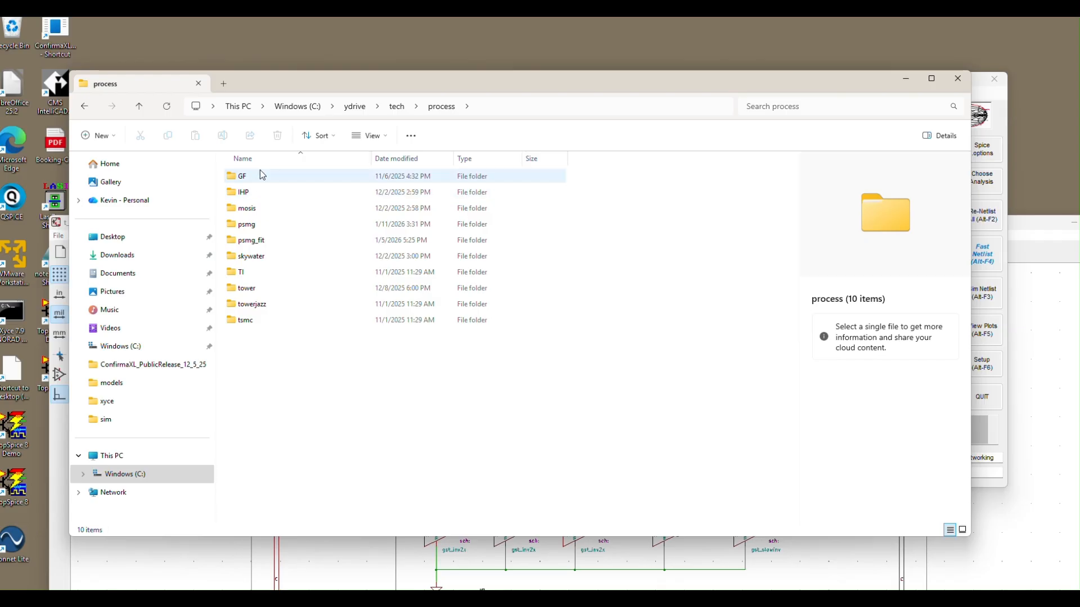
double_click(247, 225)
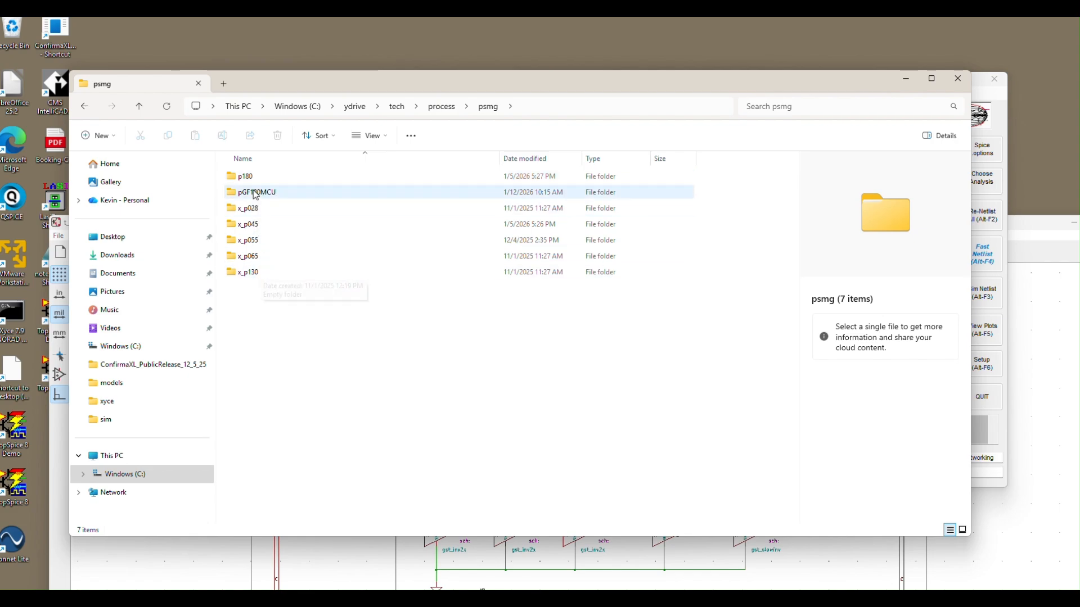
double_click(253, 178)
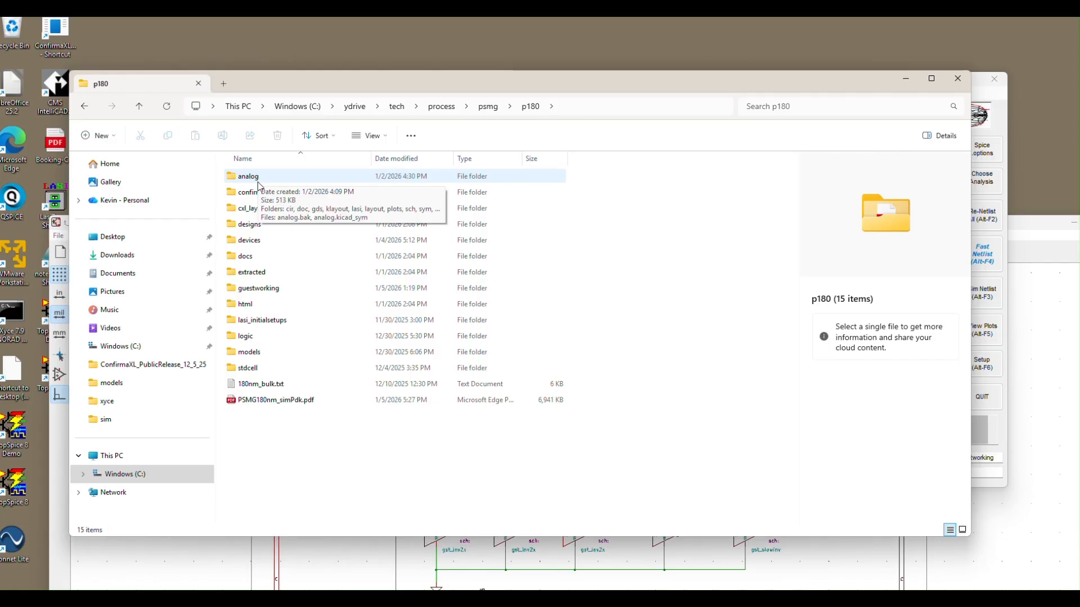
double_click(256, 353)
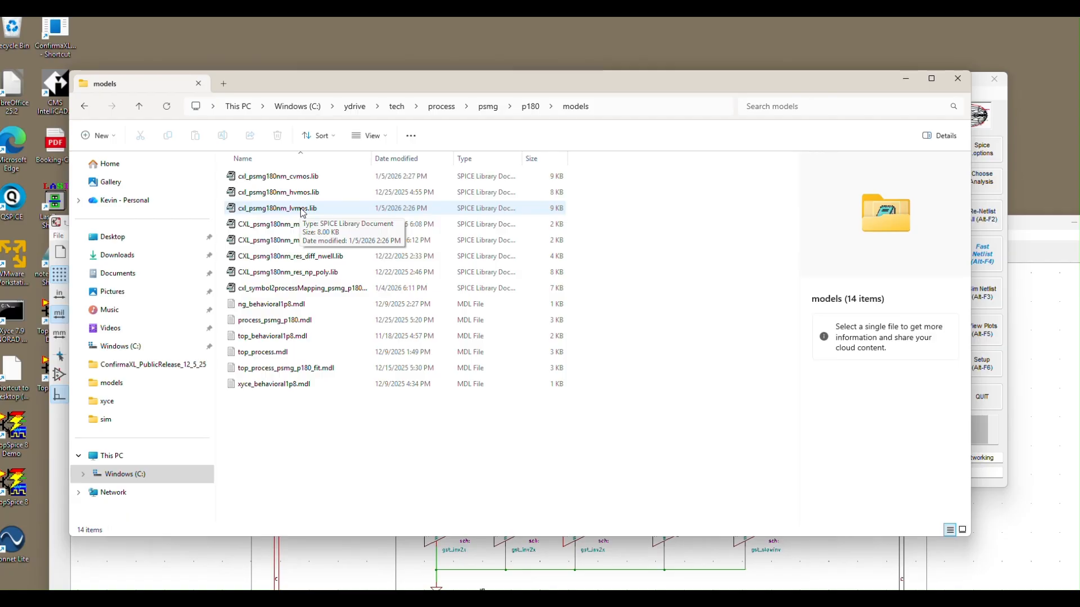
Step: Open cxl_psmg180nm_lvmos.lib, review its usage notes, corner sections and MOS model parameters, and close it
click(269, 211)
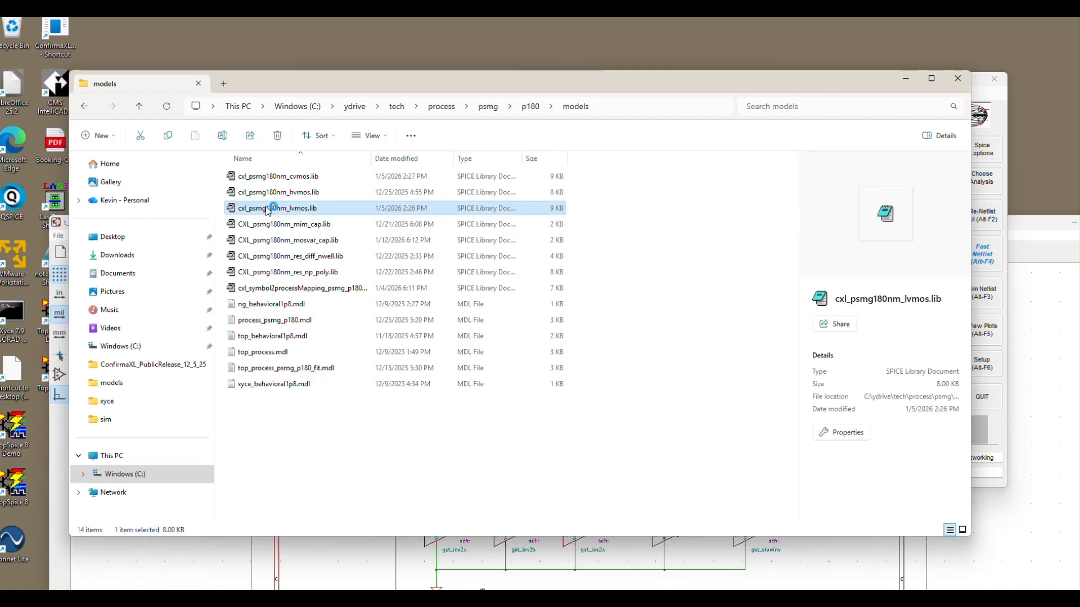
double_click(269, 209)
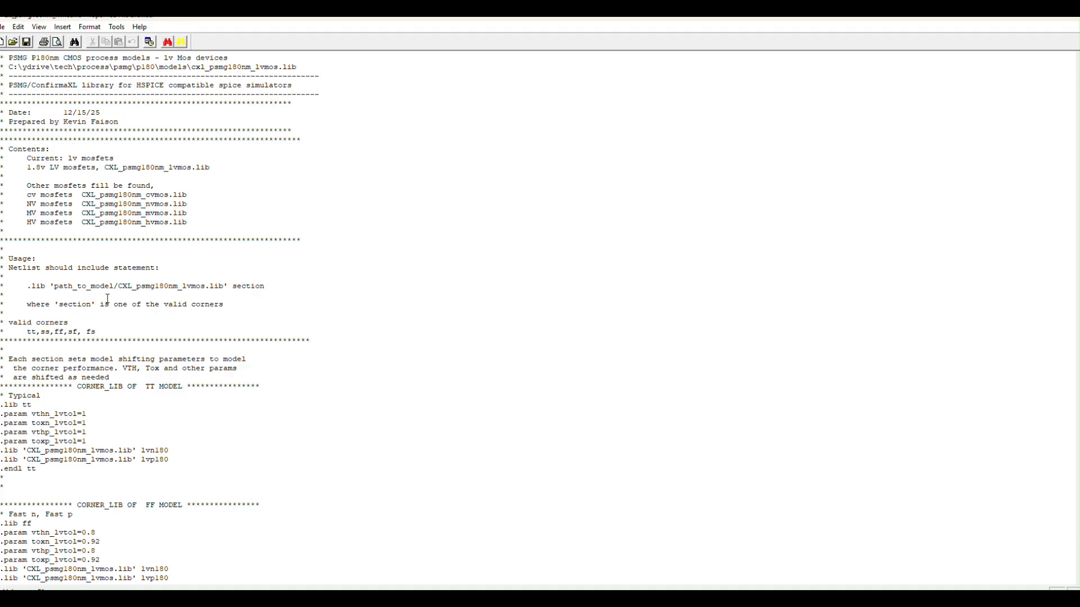
scroll(109, 302, down, 5)
scroll(110, 302, down, 20)
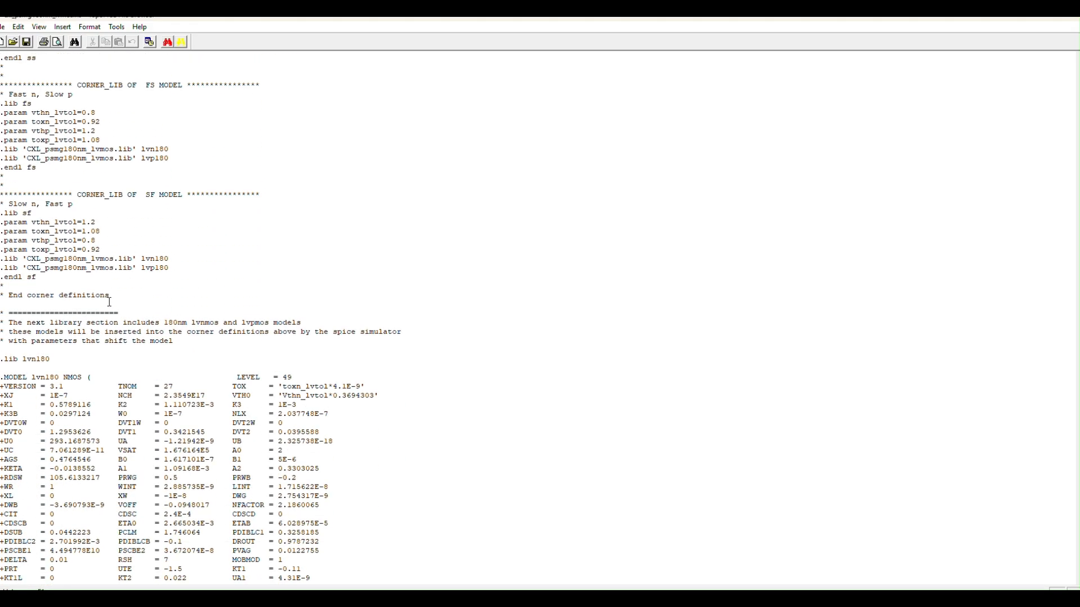
scroll(109, 302, down, 14)
scroll(109, 302, up, 16)
scroll(110, 302, up, 20)
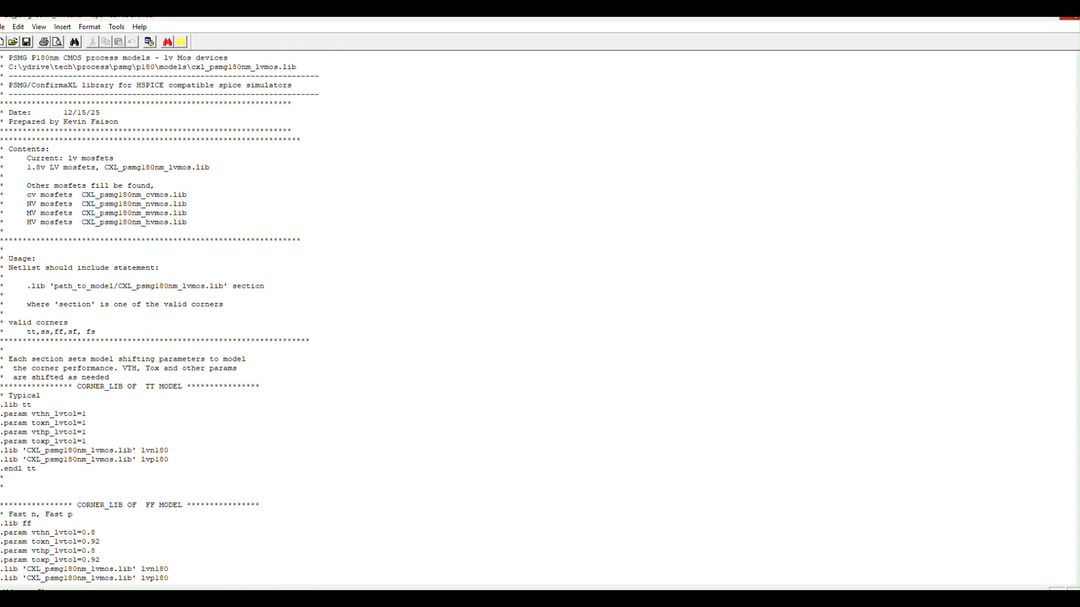
click(1072, 22)
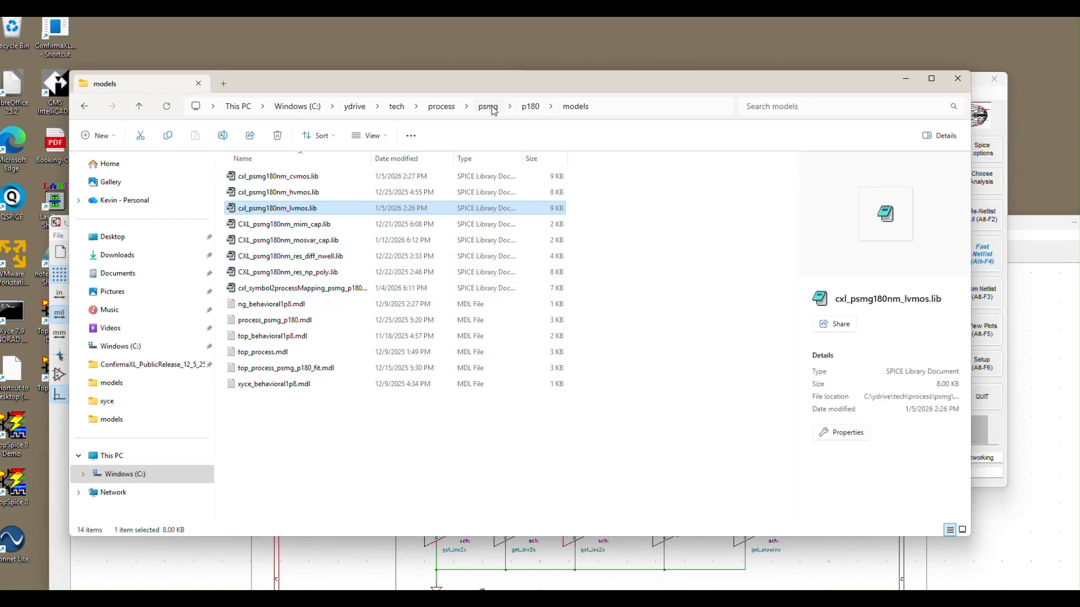
Step: Go back to p180, open its devices folder and select the symbol library file devices.kicad_sym
click(532, 108)
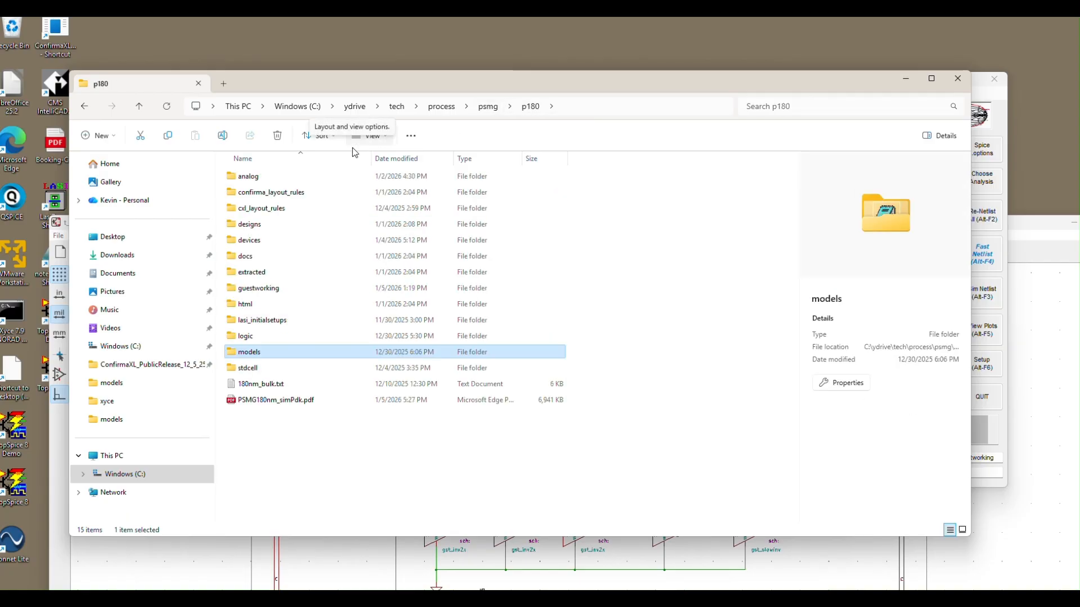
click(250, 244)
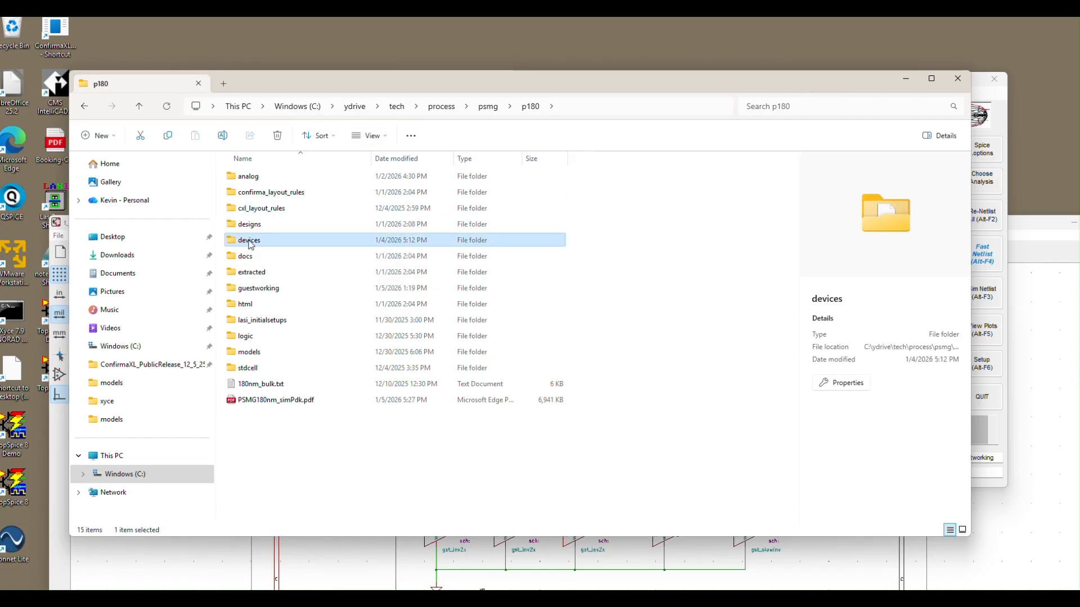
double_click(251, 243)
drag(332, 82, 370, 55)
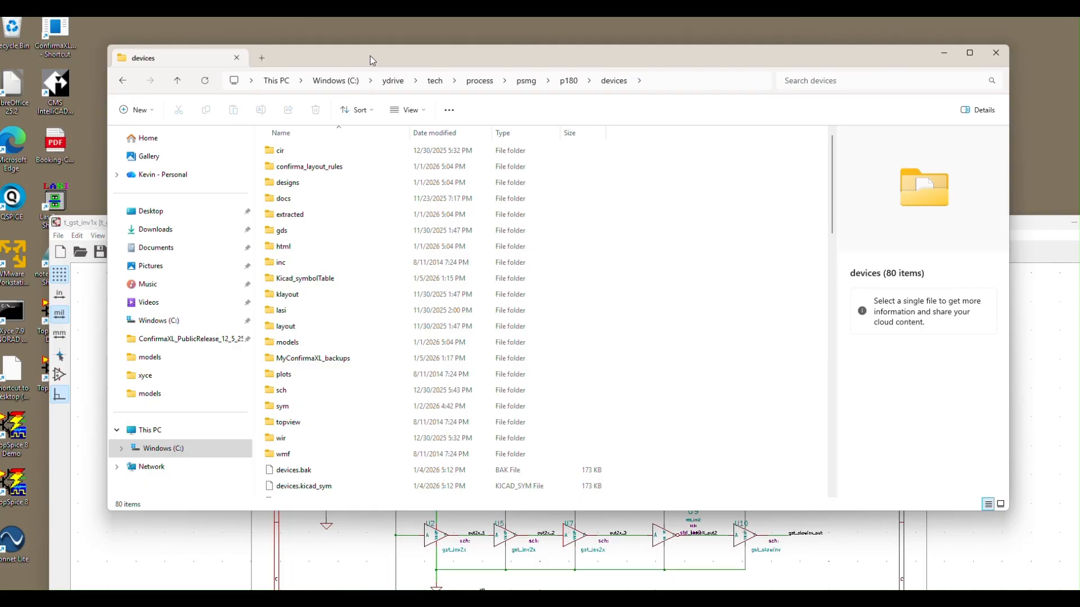
click(304, 486)
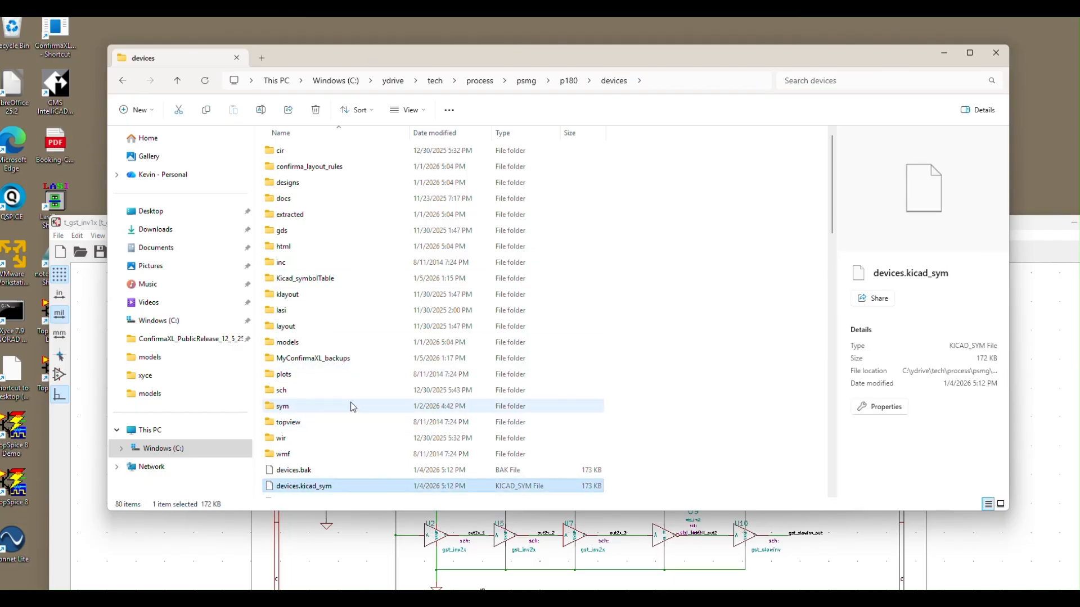
drag(613, 66, 631, 59)
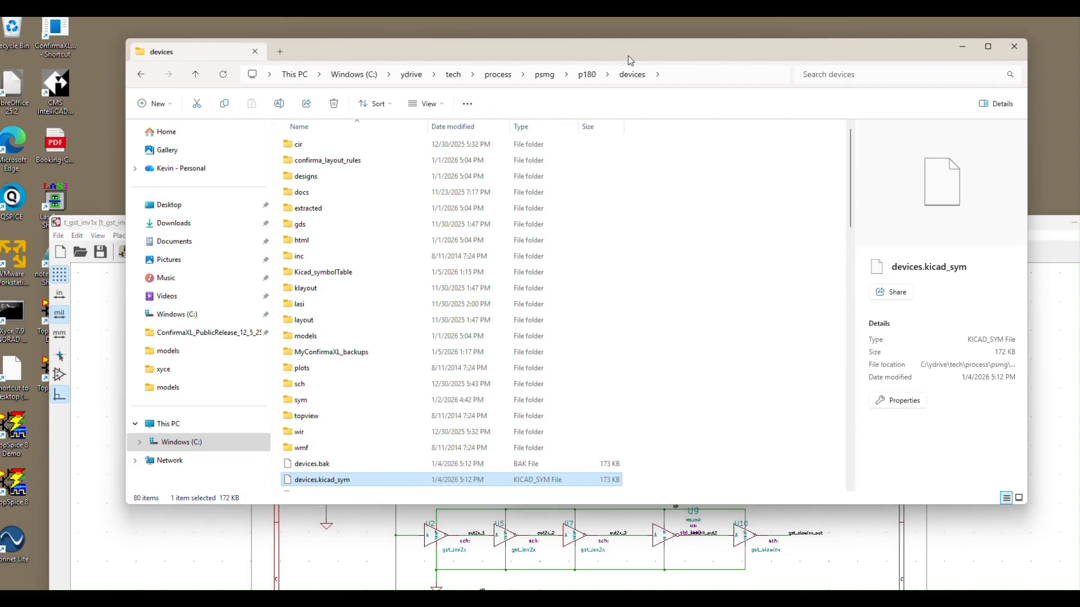
Step: Inspect the text files in the devices\sym folder, return to devices and open the sch folder
scroll(385, 301, down, 3)
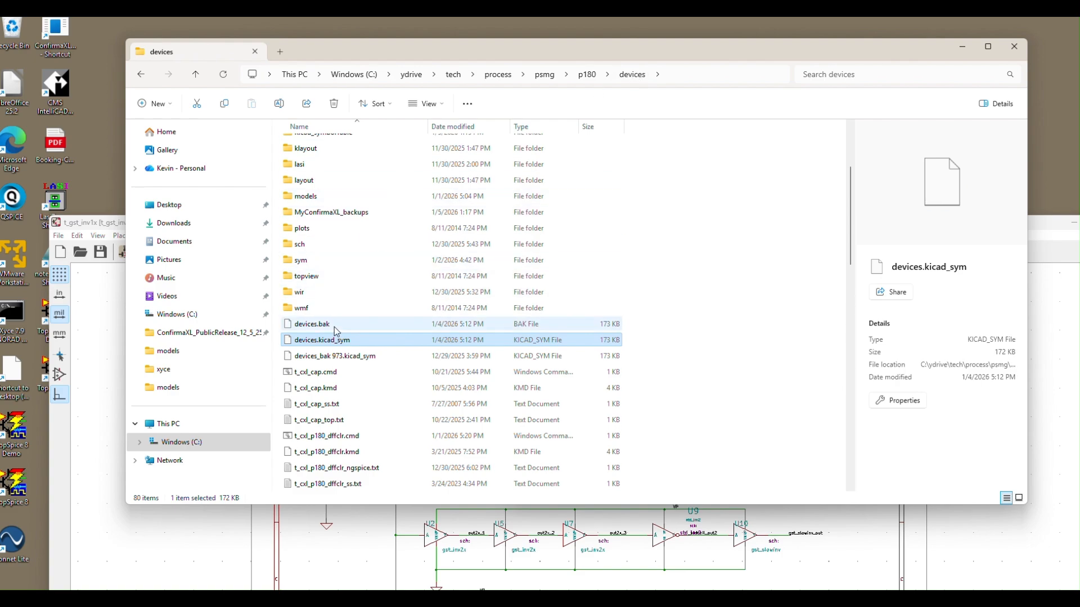
double_click(306, 263)
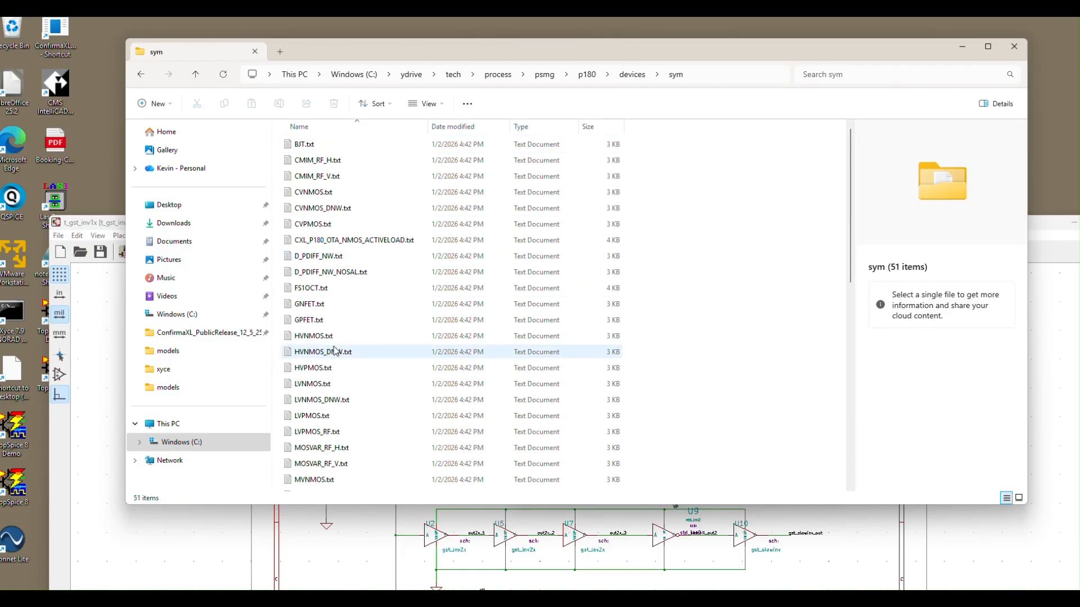
click(633, 76)
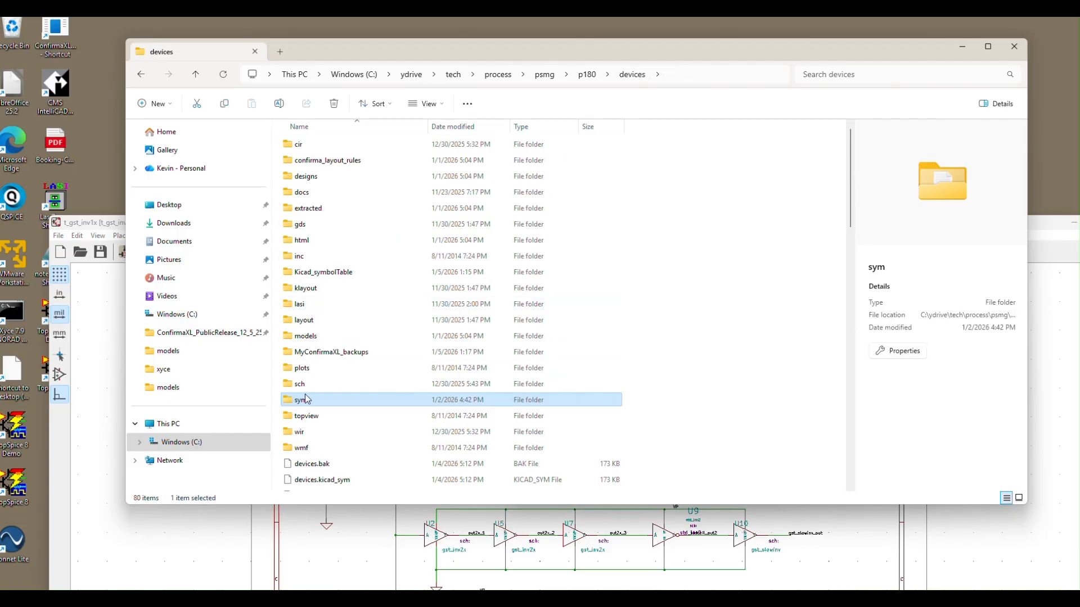
scroll(325, 450, down, 2)
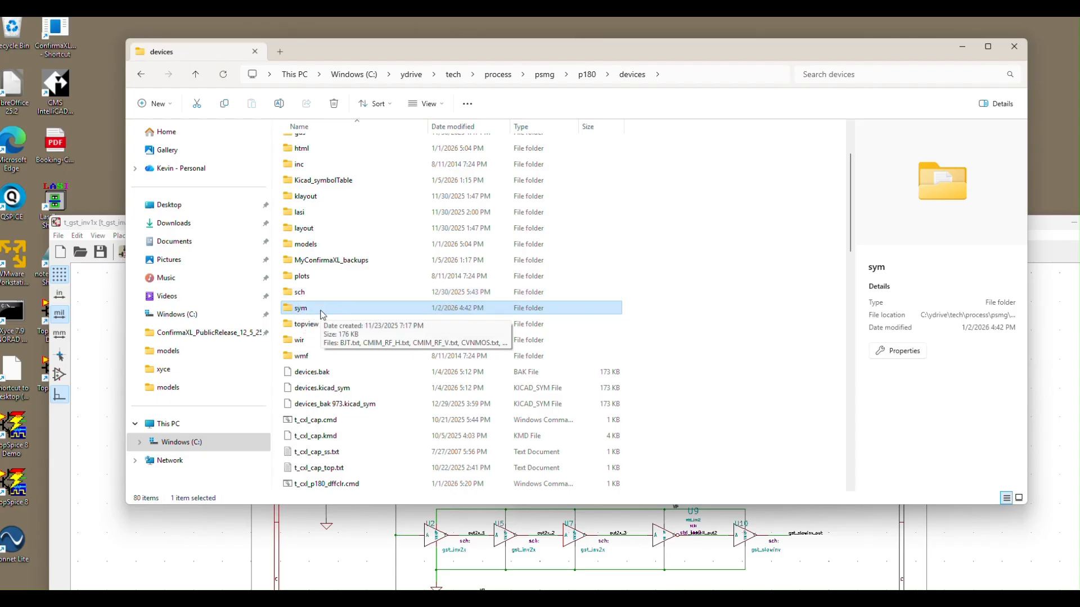
double_click(297, 294)
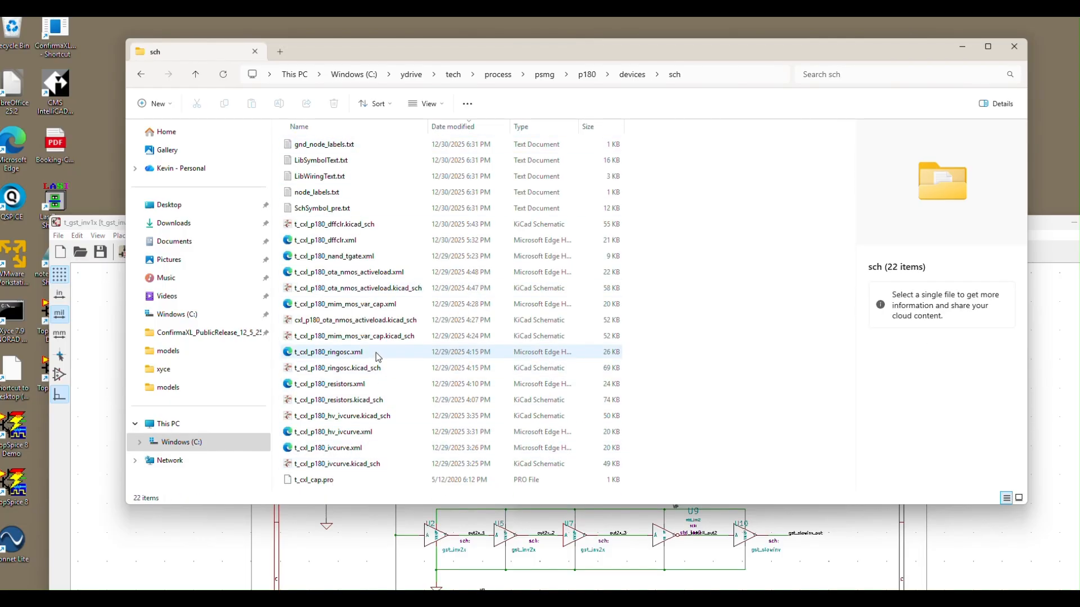
Step: Return from the sch folder to the p180 devices folder to view its subfolders
click(634, 76)
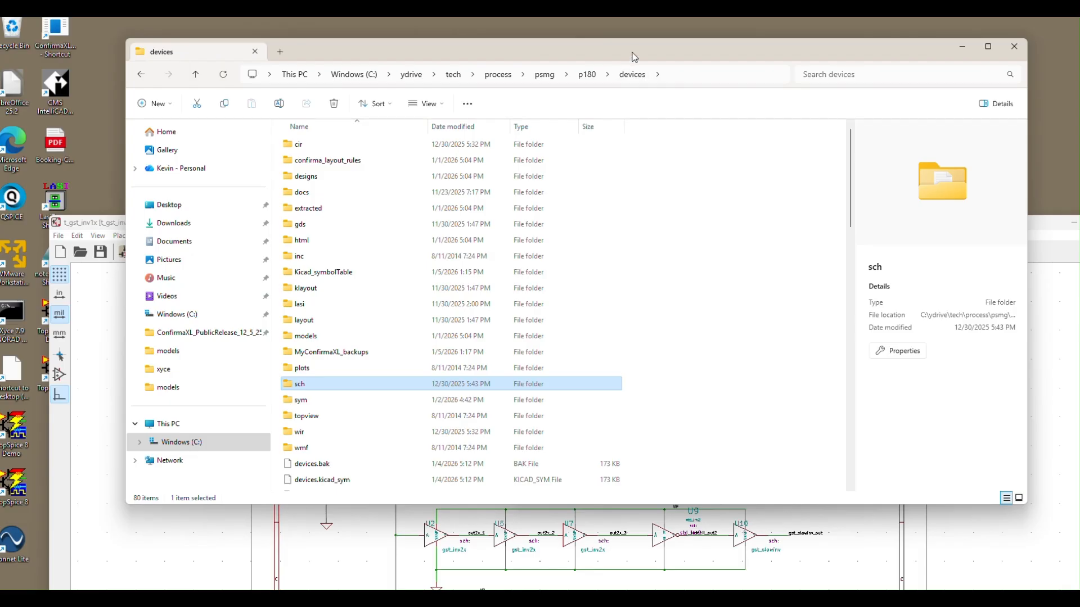
drag(634, 57, 633, 66)
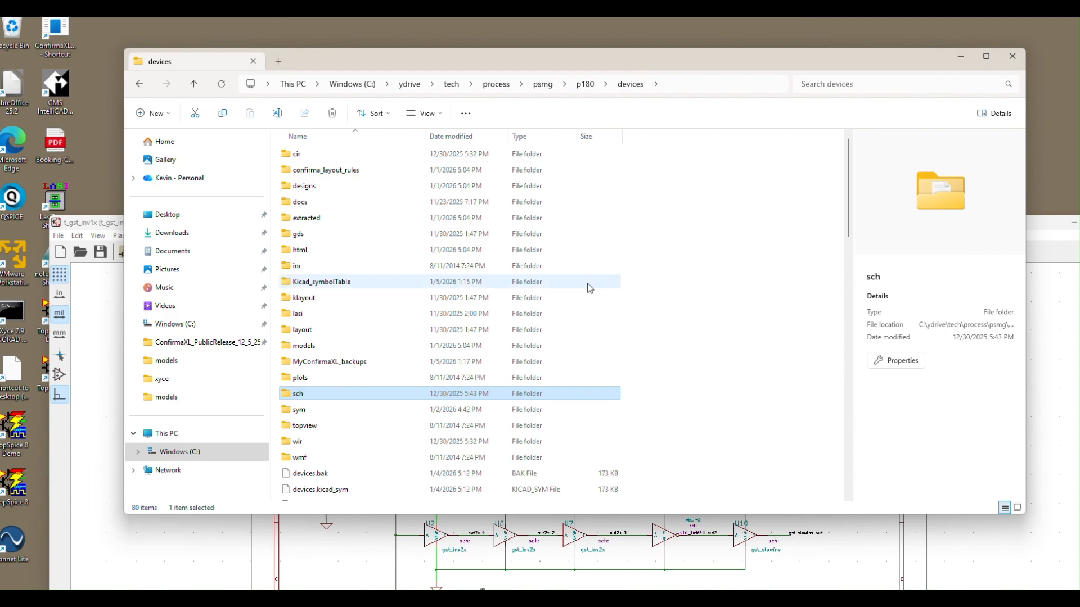
Step: Switch to Confirma-XL and open its current working folder, guestworking, moving the windows so their contents are easy to see
mouse_move(388, 599)
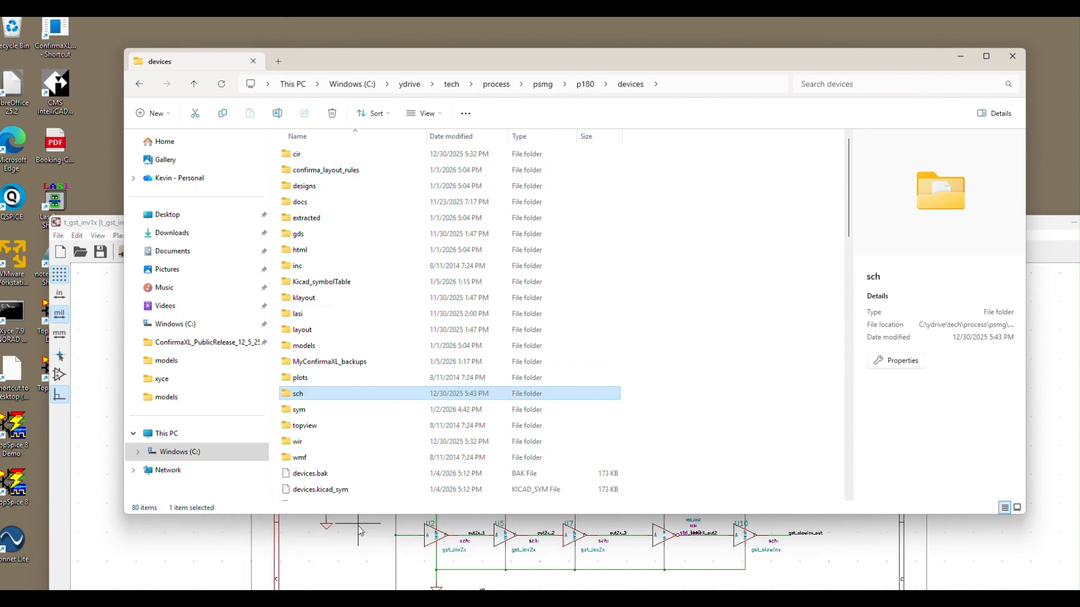
mouse_move(815, 599)
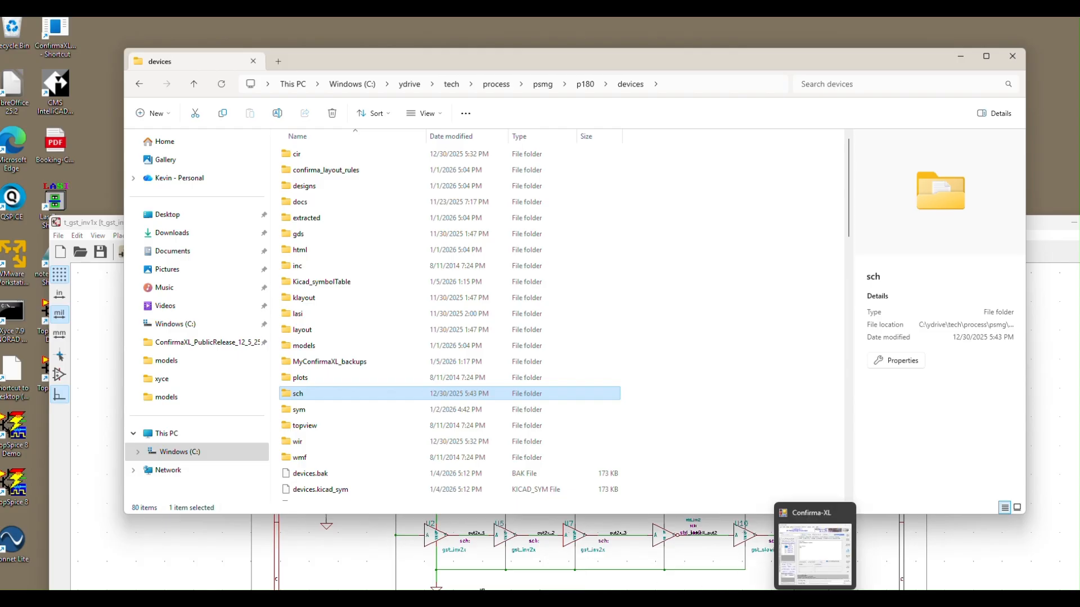
click(814, 547)
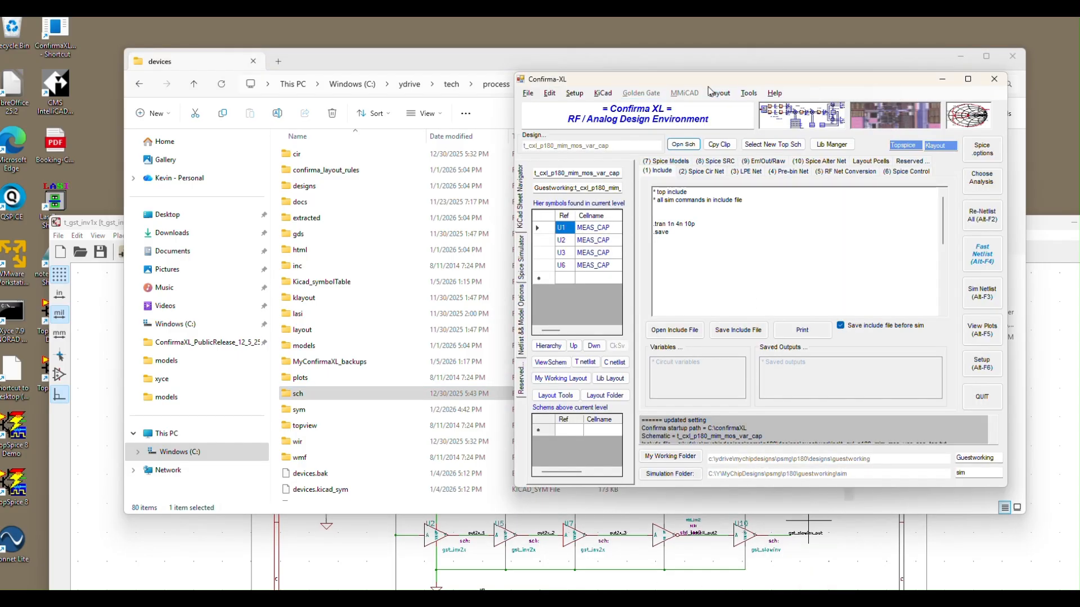
drag(689, 79, 729, 31)
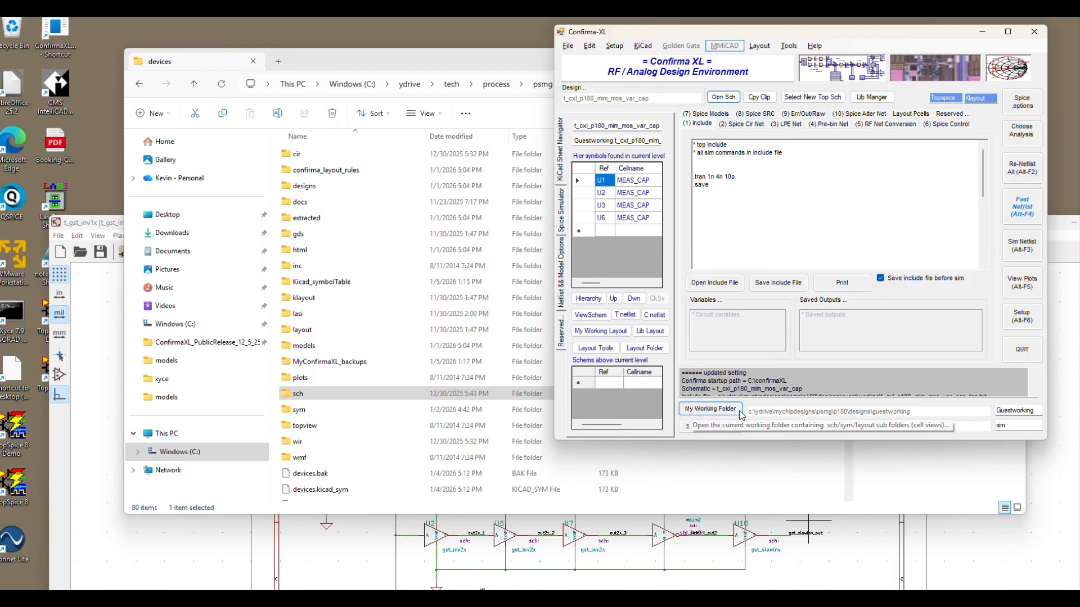
click(705, 415)
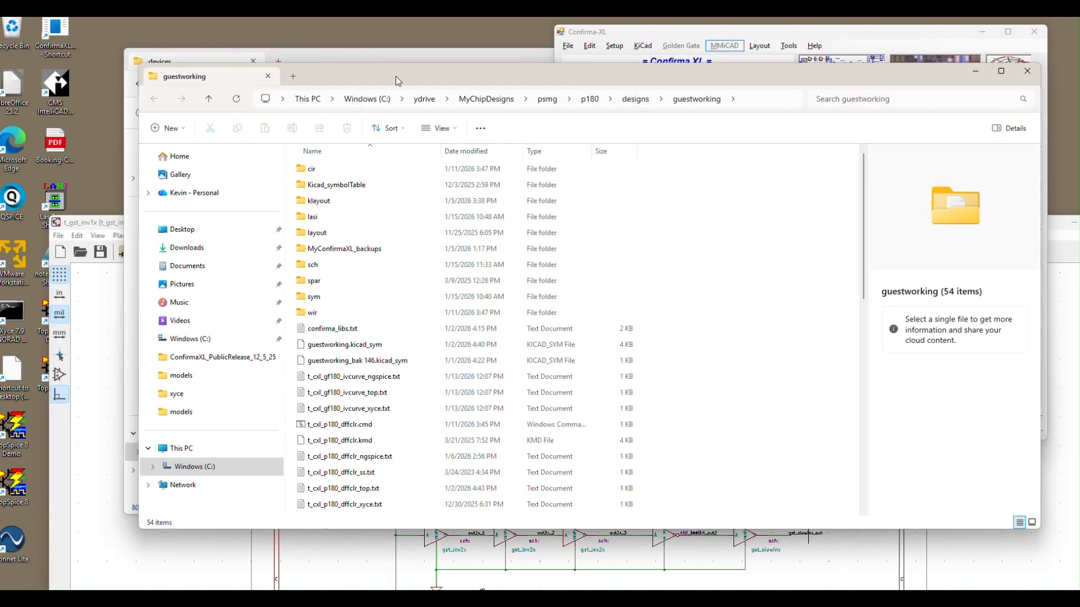
drag(396, 77, 293, 62)
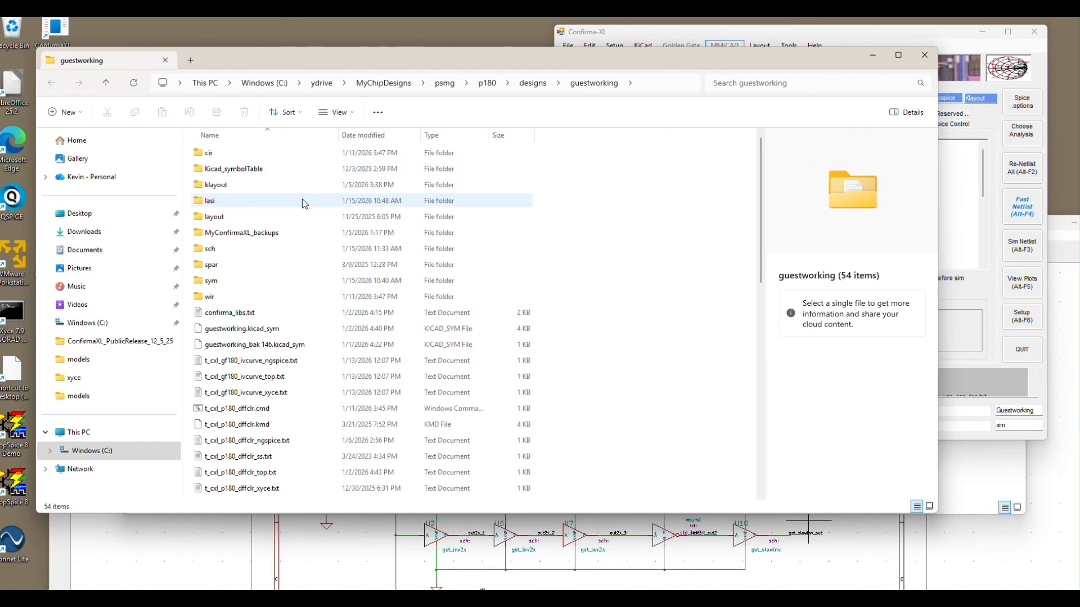
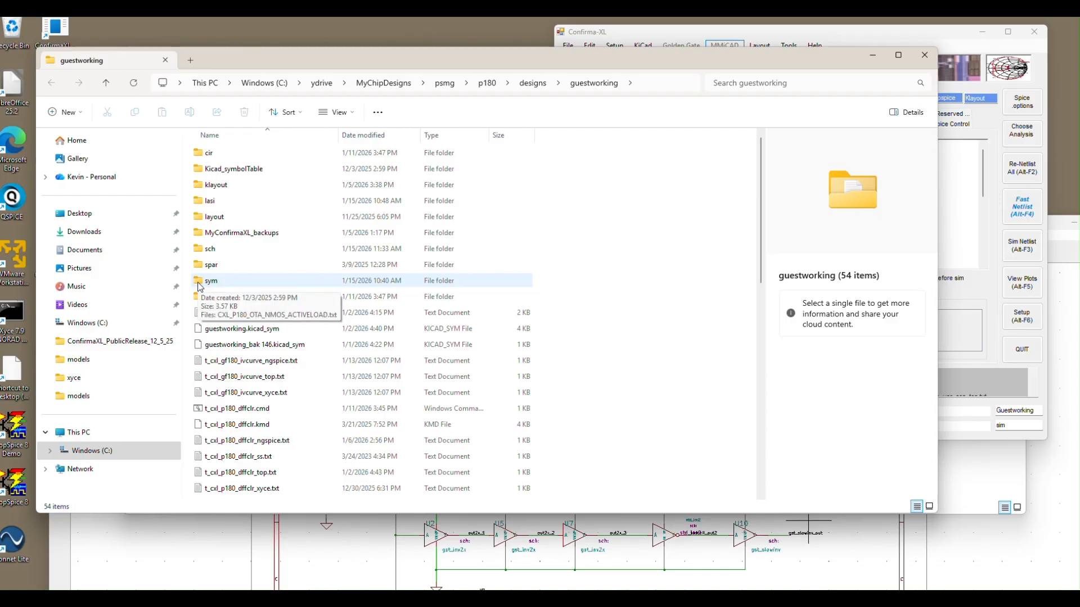
Step: Inspect the contents of the sch and cir folders inside guestworking, returning to guestworking after each
double_click(203, 248)
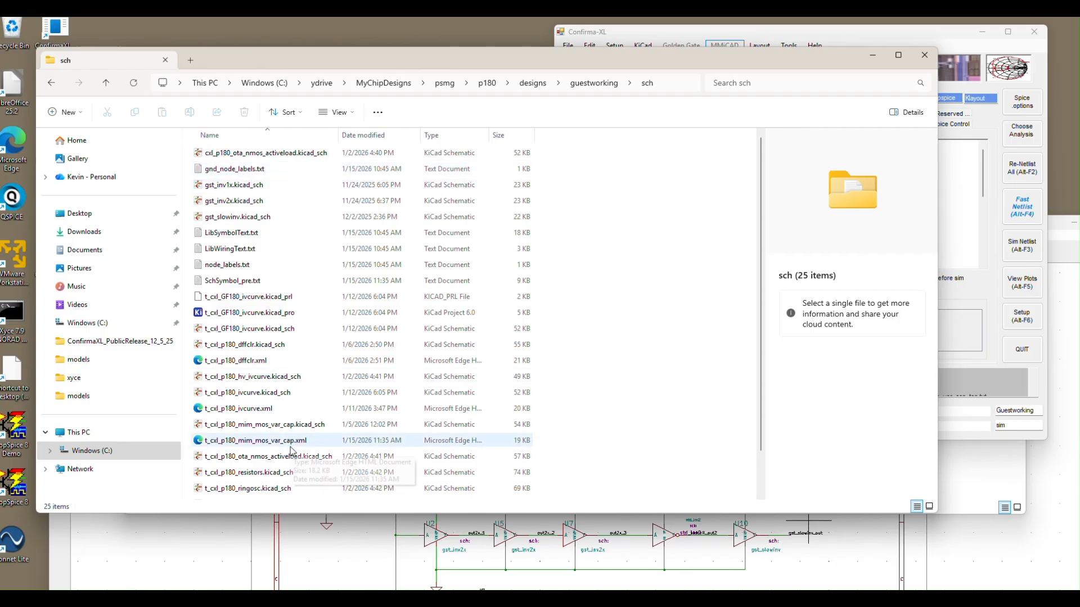
click(604, 84)
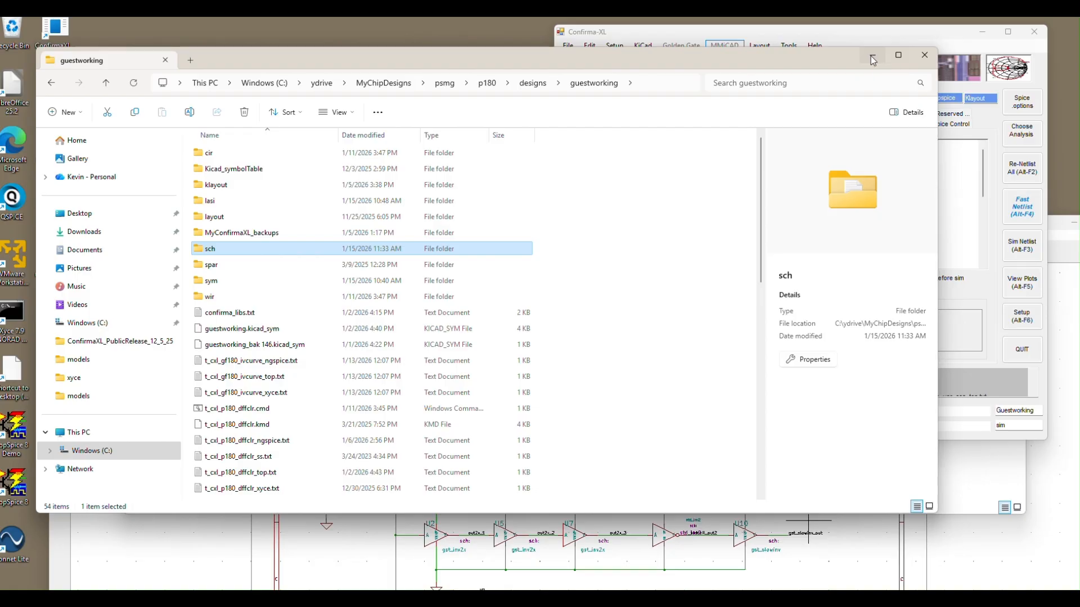
click(213, 153)
double_click(213, 153)
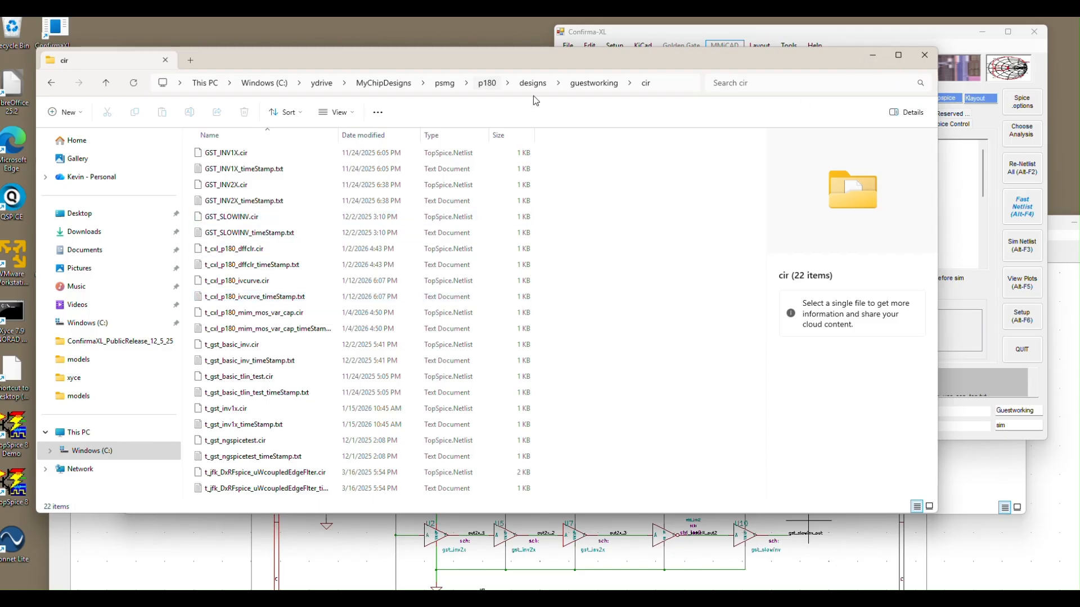
click(591, 83)
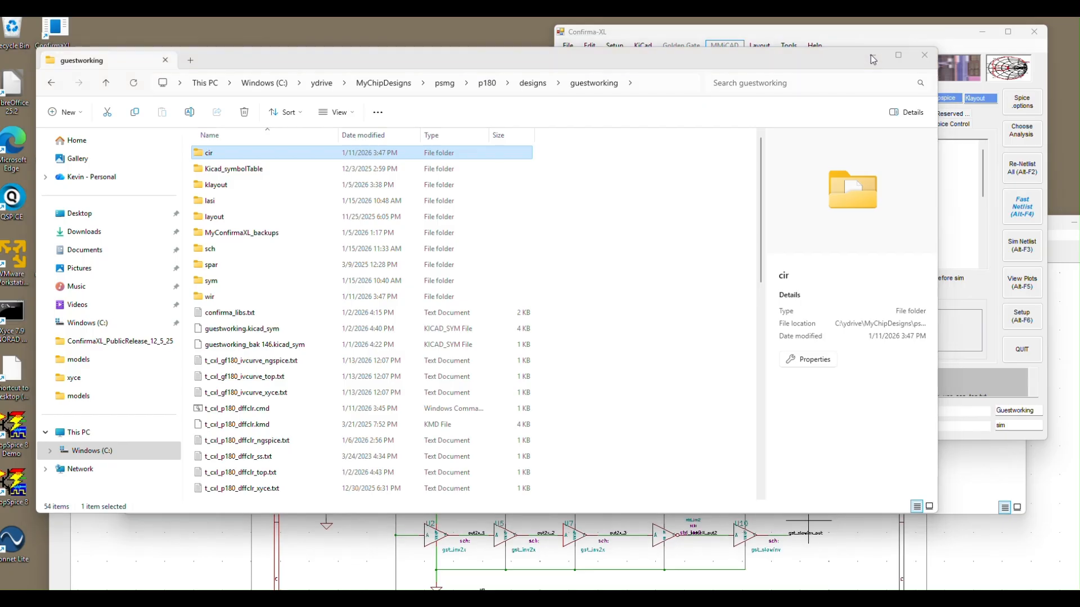
Step: Minimize the open folder windows and arrange the t_gst_inv1x schematic beside Confirma-XL, highlighting part of the design name loaded in its sheet navigator
click(871, 56)
drag(860, 35, 843, 67)
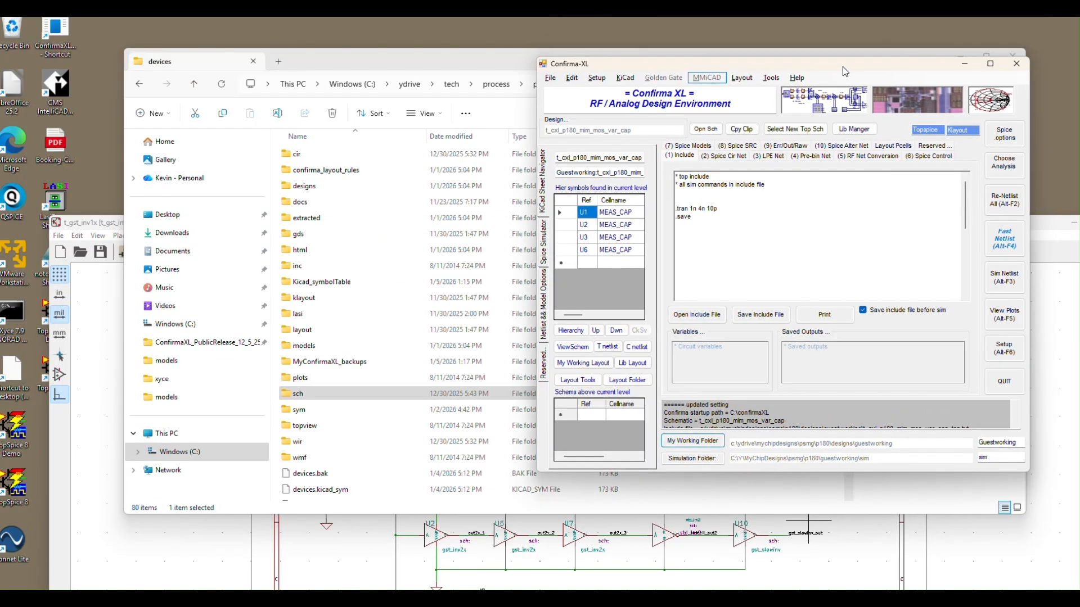
click(431, 66)
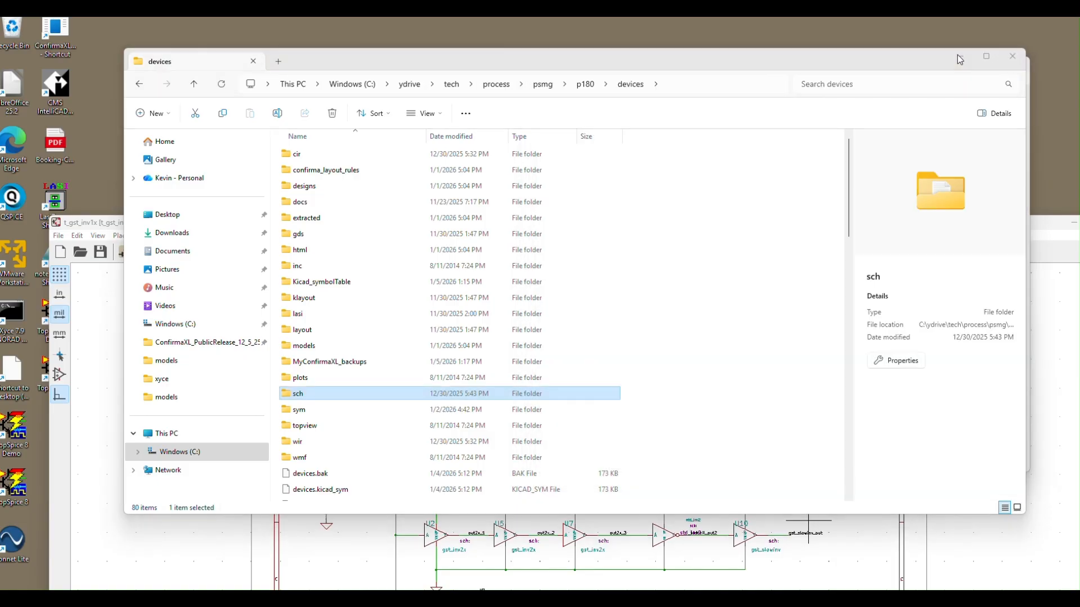
click(960, 60)
drag(383, 223, 333, 80)
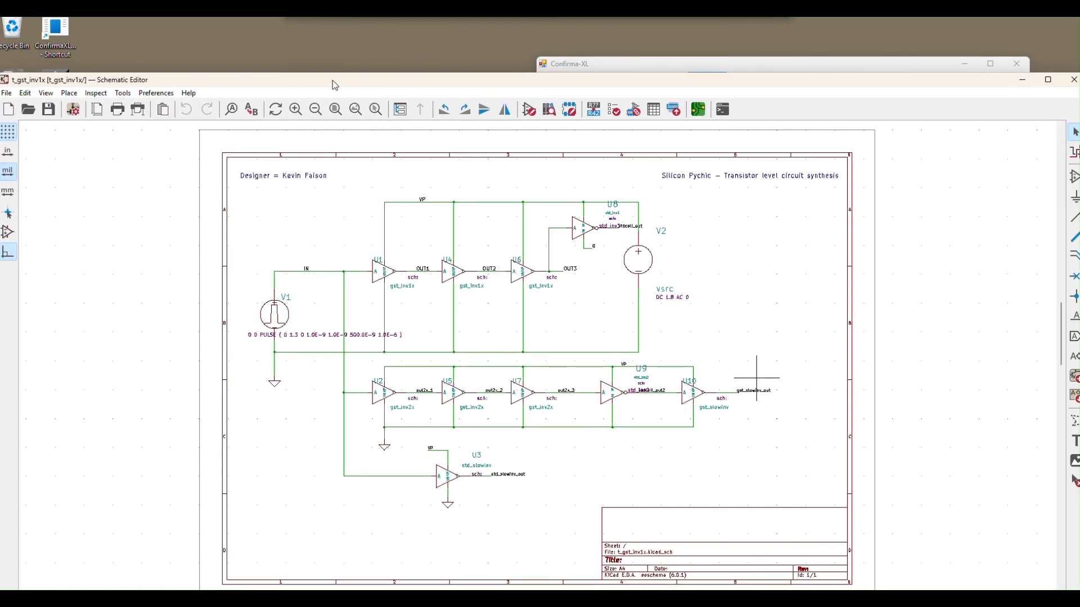
drag(649, 73, 708, 55)
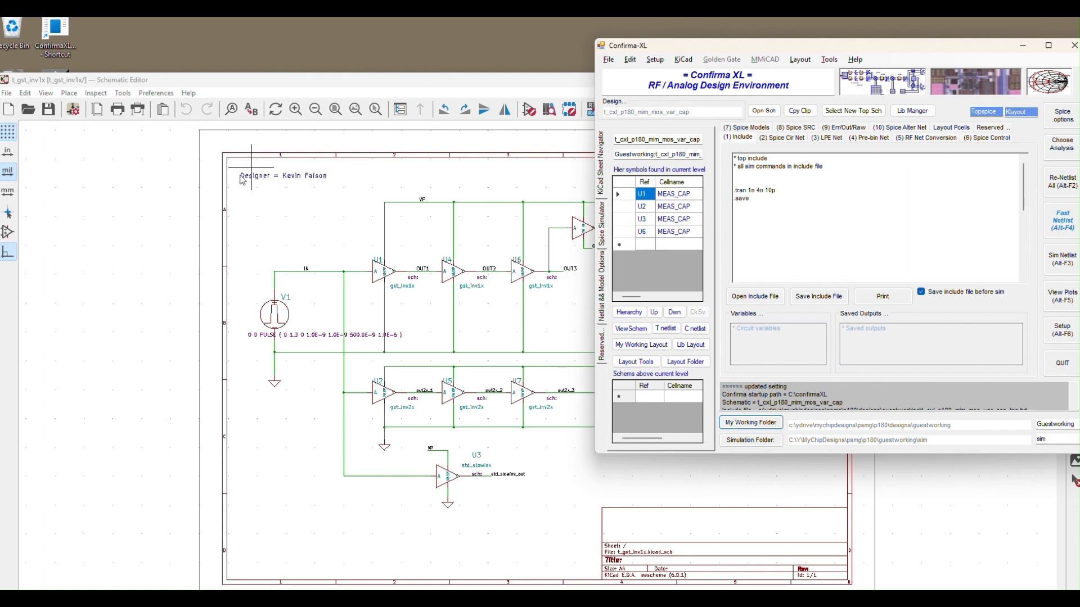
click(133, 226)
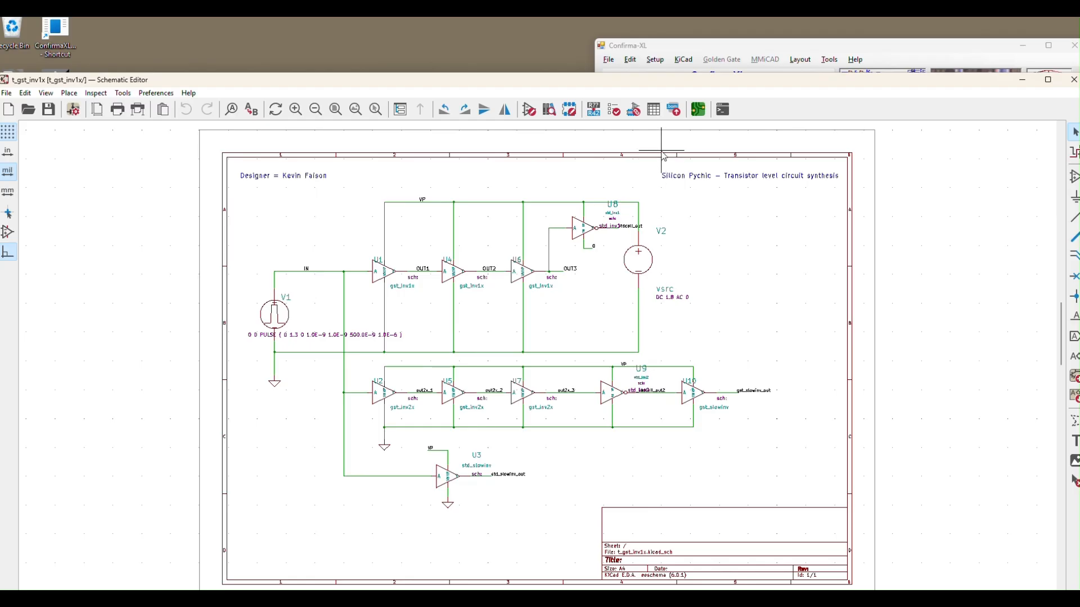
click(698, 45)
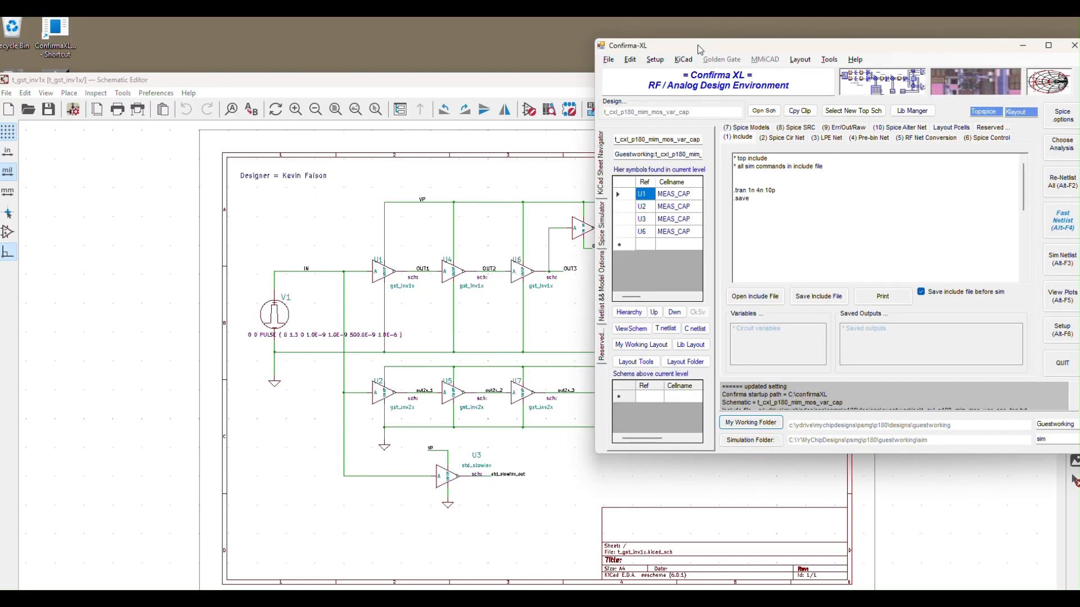
drag(702, 49, 735, 49)
drag(677, 139, 717, 139)
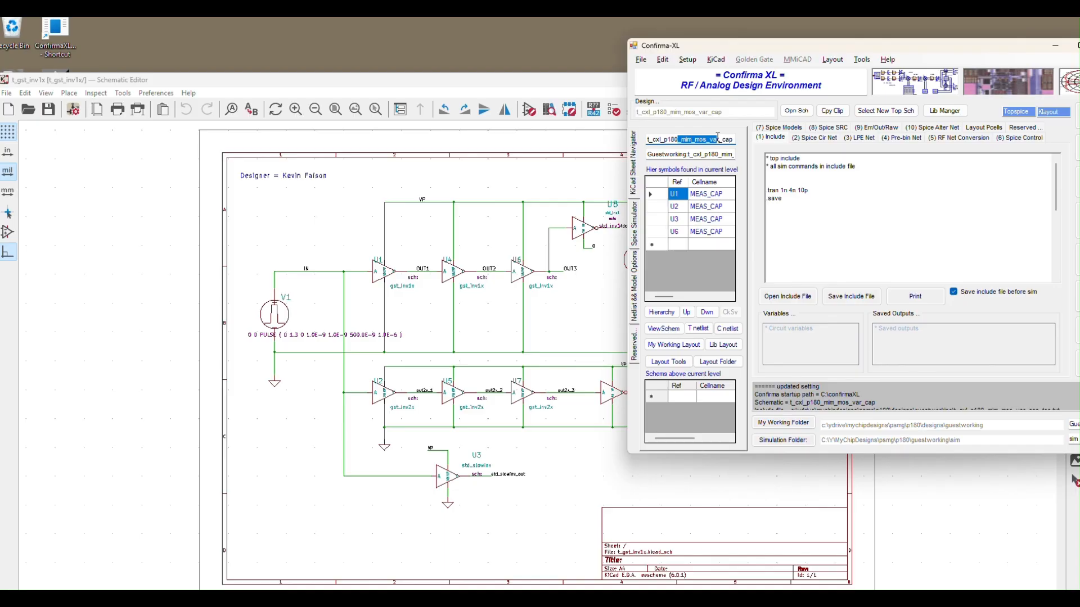
Step: Pass the t_gst_inv1x schematic to Confirma-XL with the Pass2ConfirmaXL BOM generator script, accepting t_gst_inv1x as the new cell name
click(496, 168)
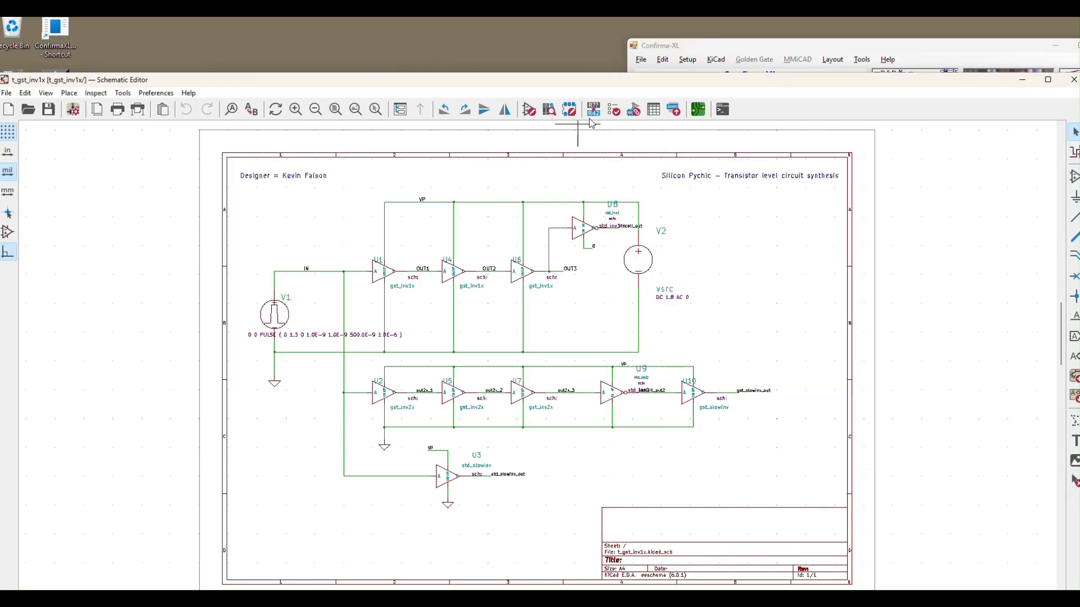
click(673, 112)
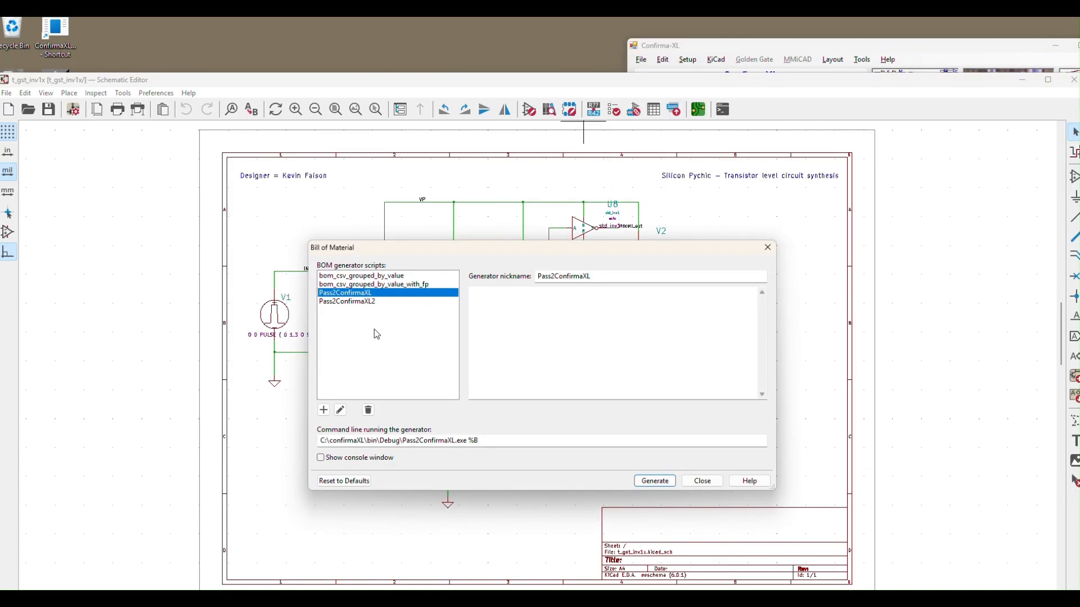
click(655, 481)
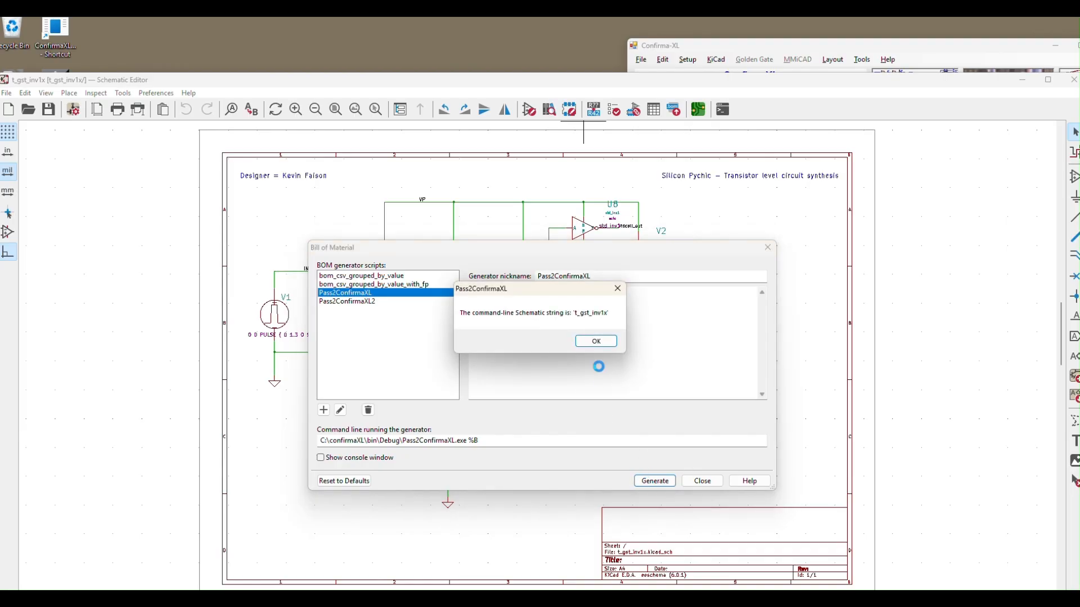
click(603, 342)
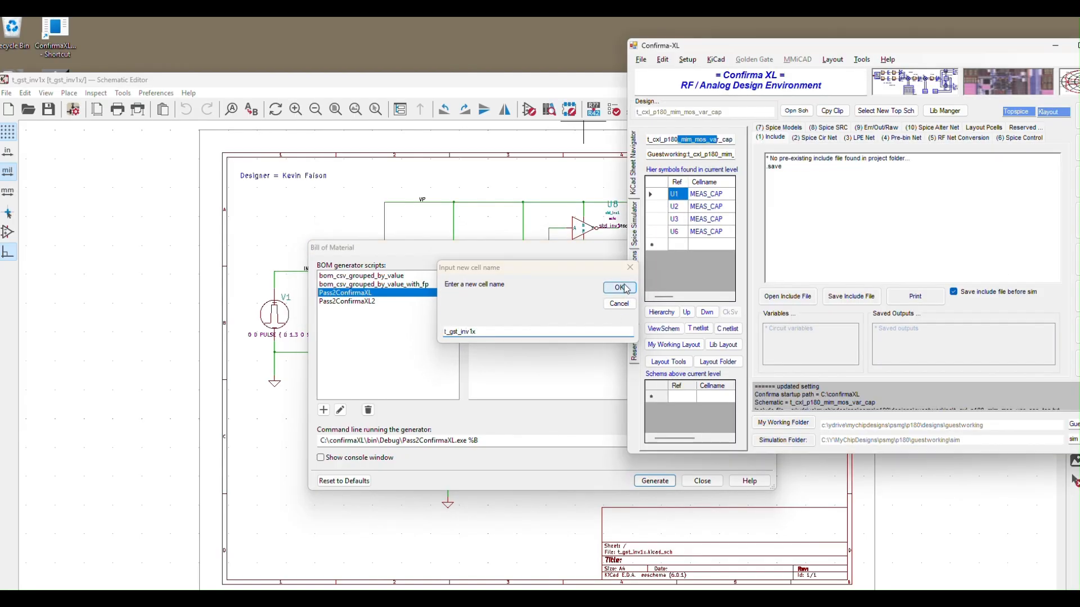
click(625, 288)
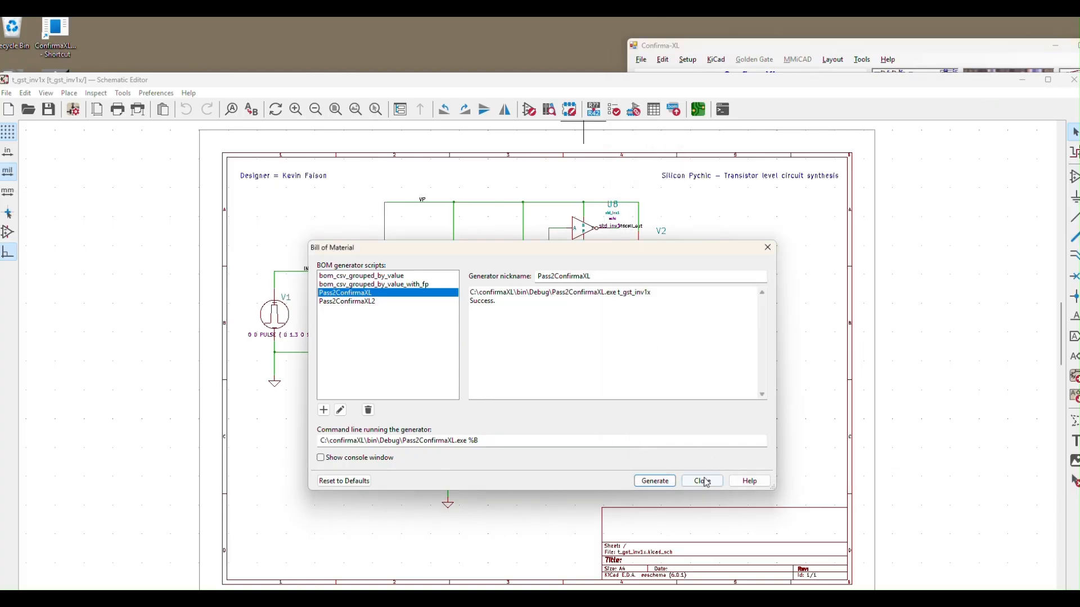
click(703, 481)
Step: Bring Confirma-XL forward, read the hierarchy of t_gst_inv1x and look through its hierarchical symbols
click(766, 46)
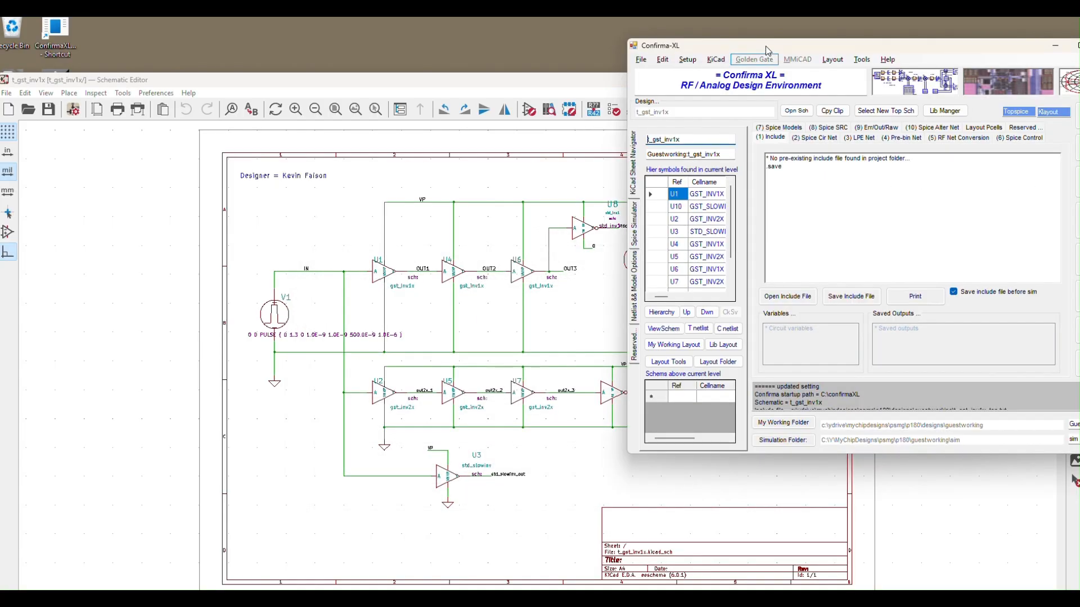
drag(765, 47, 753, 46)
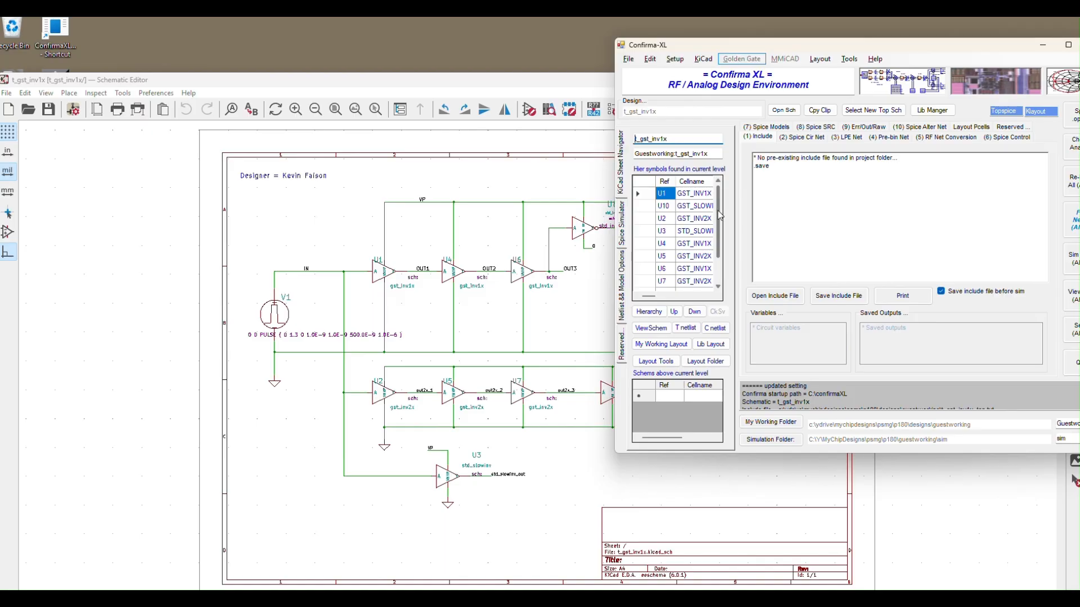
click(634, 313)
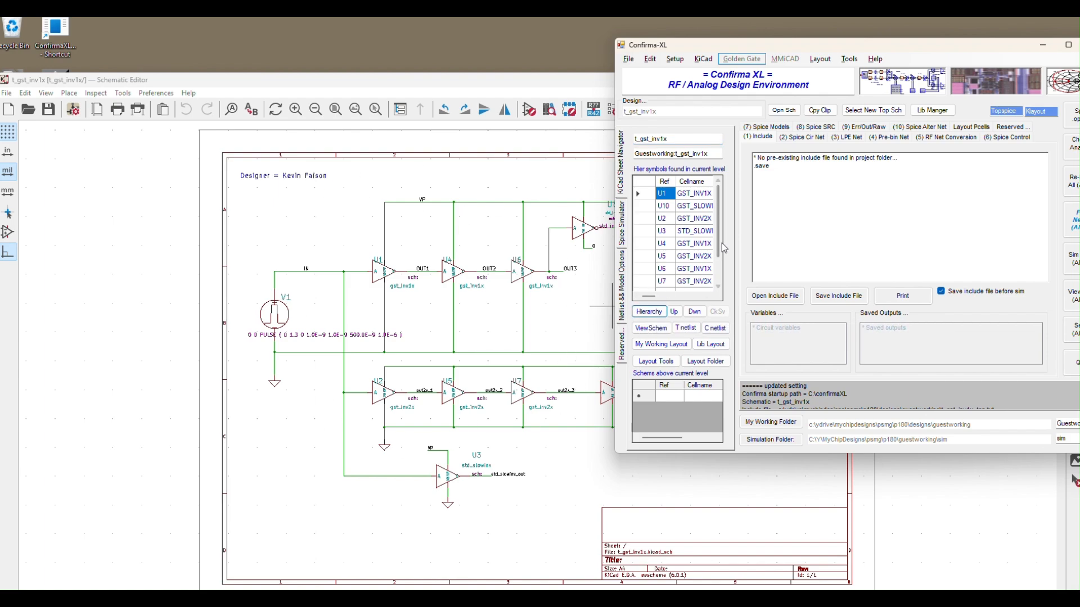
drag(719, 244, 719, 257)
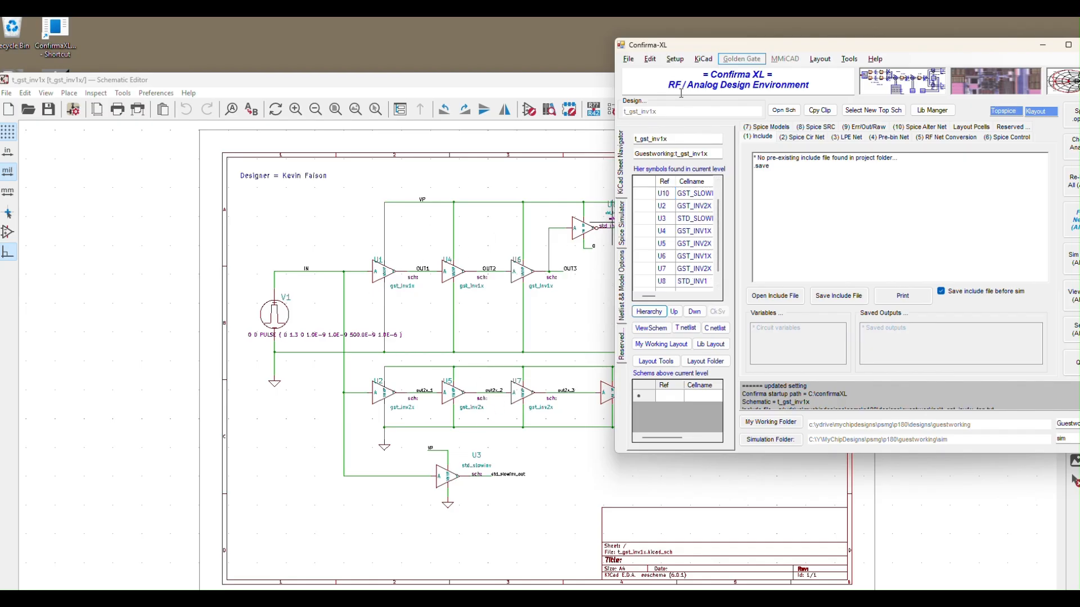
Step: Move Confirma-XL fully into view, check the Spice circuit netlist of t_gst_inv1x, run Fast Netlist and return to the include file
drag(705, 53, 564, 99)
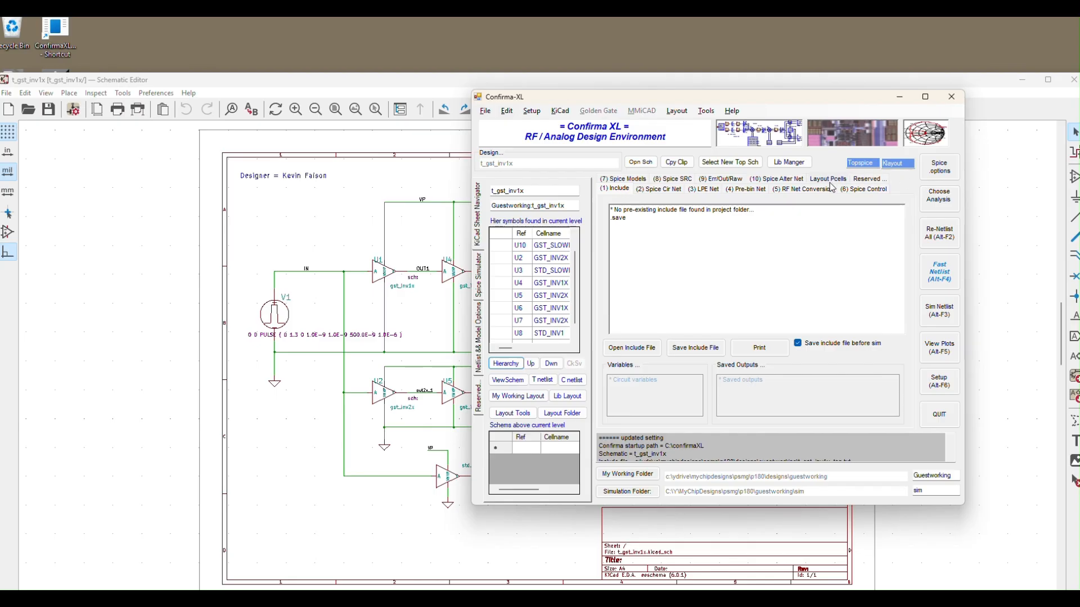
click(615, 188)
click(657, 189)
click(615, 189)
click(656, 189)
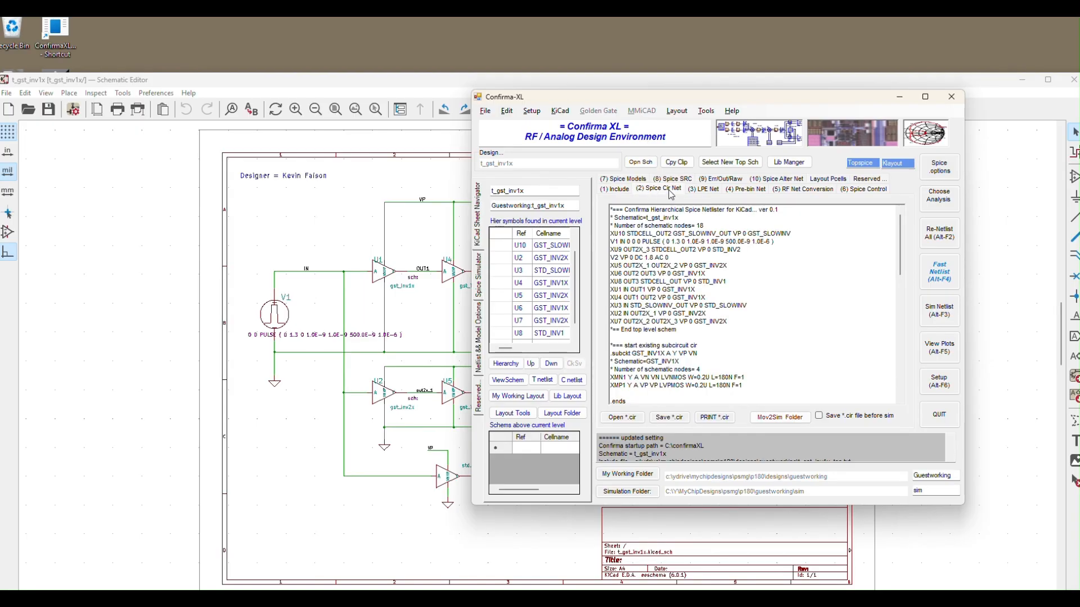
click(929, 281)
click(618, 189)
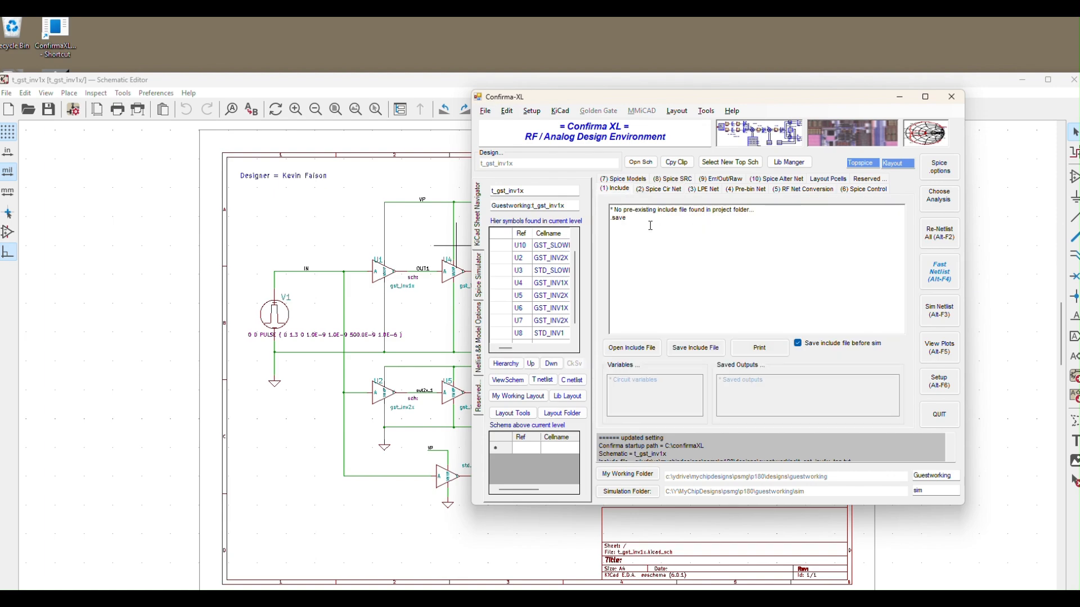
Step: Enable a transient analysis with TSTEP 1n, TSTOP 10u, TSTART 0 and TMAX STEP 10n, and save the Spice command file
click(950, 207)
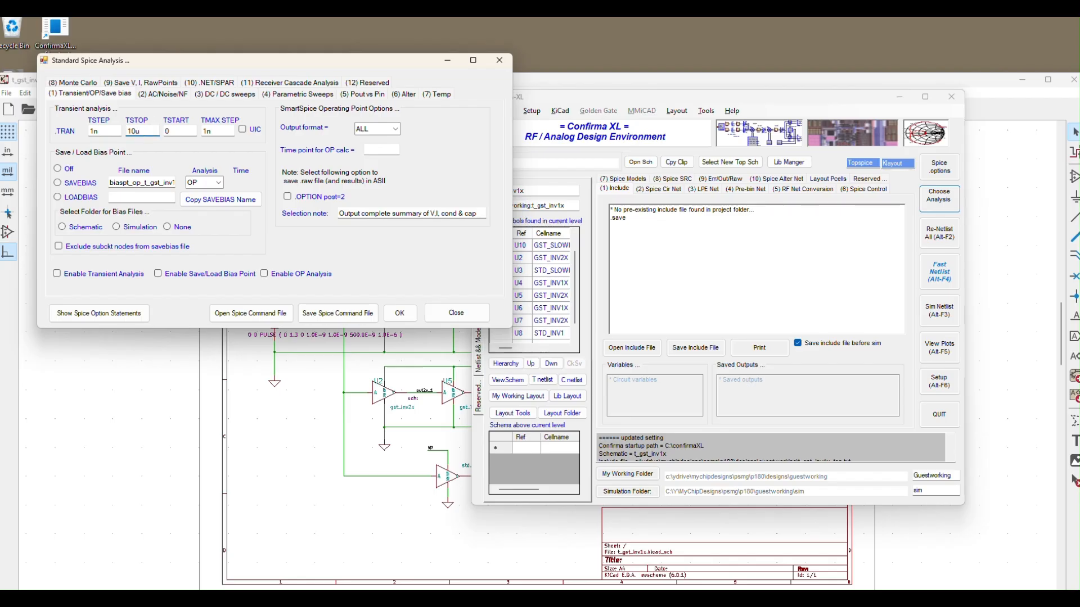
click(210, 131)
click(68, 275)
click(321, 317)
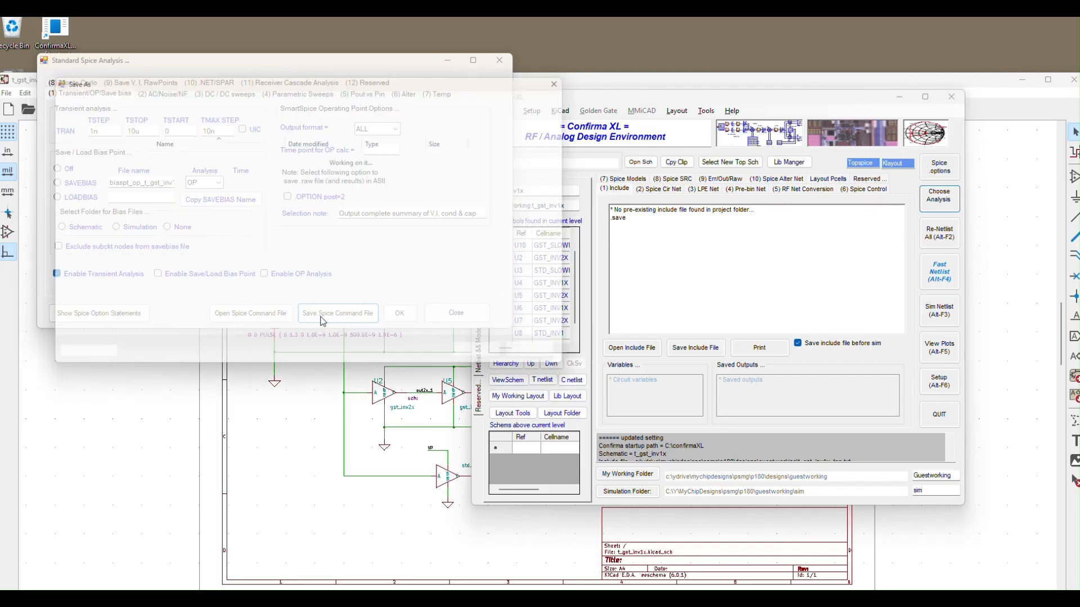
click(484, 362)
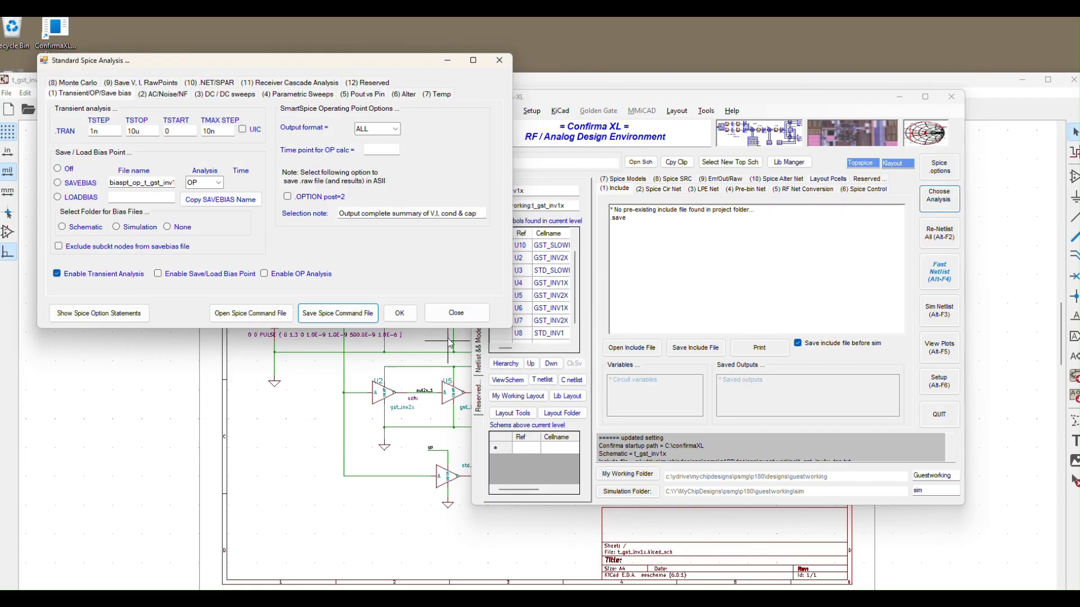
click(400, 314)
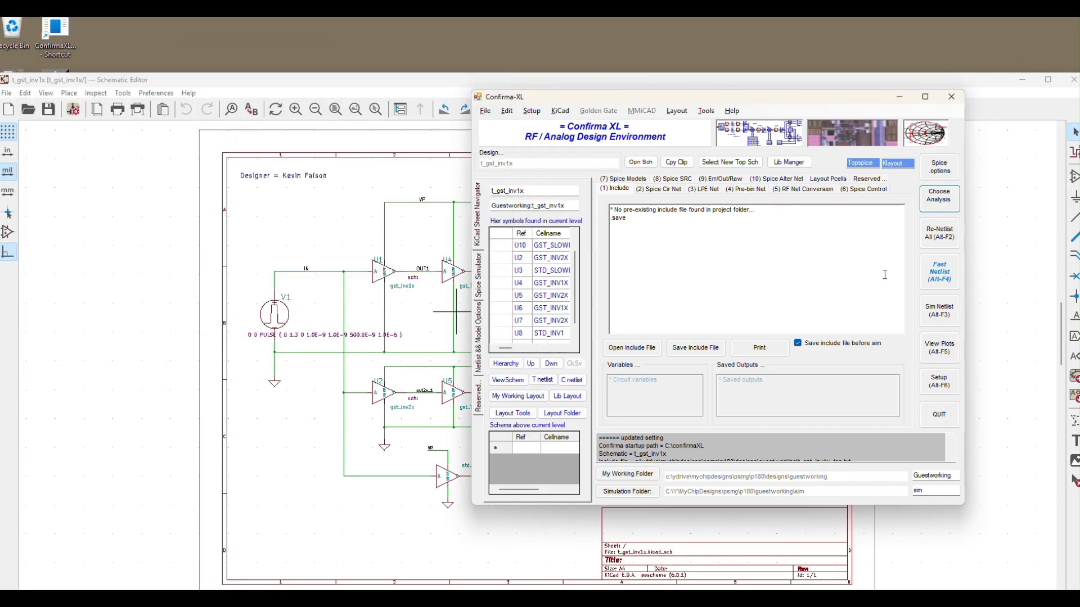
Step: Simulate the netlist in TopSpice and close the simulator, then open the environment setup and close it with its settings saved
click(939, 316)
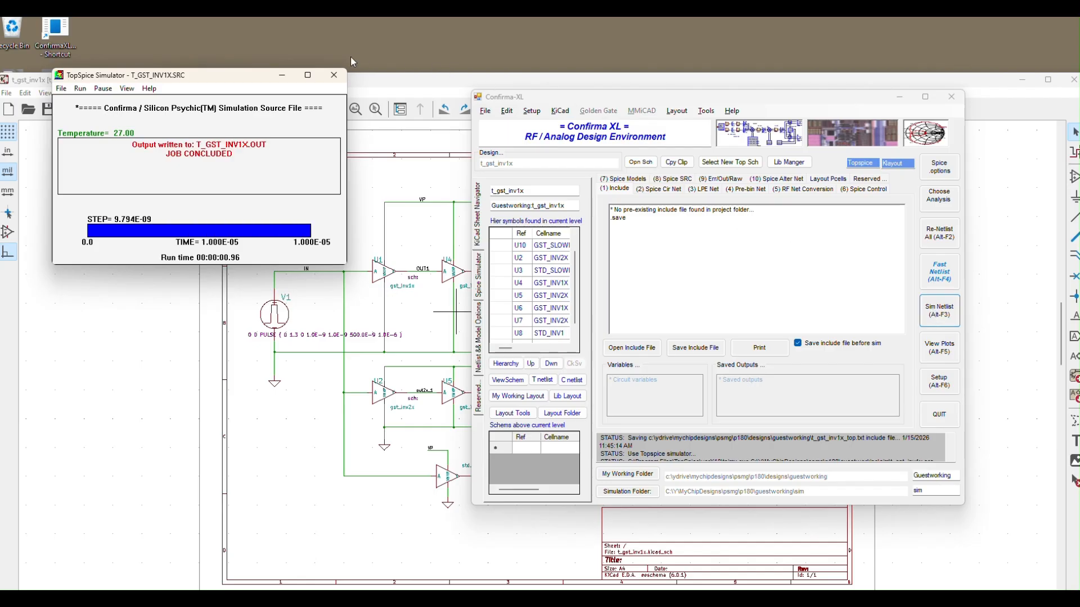
click(335, 76)
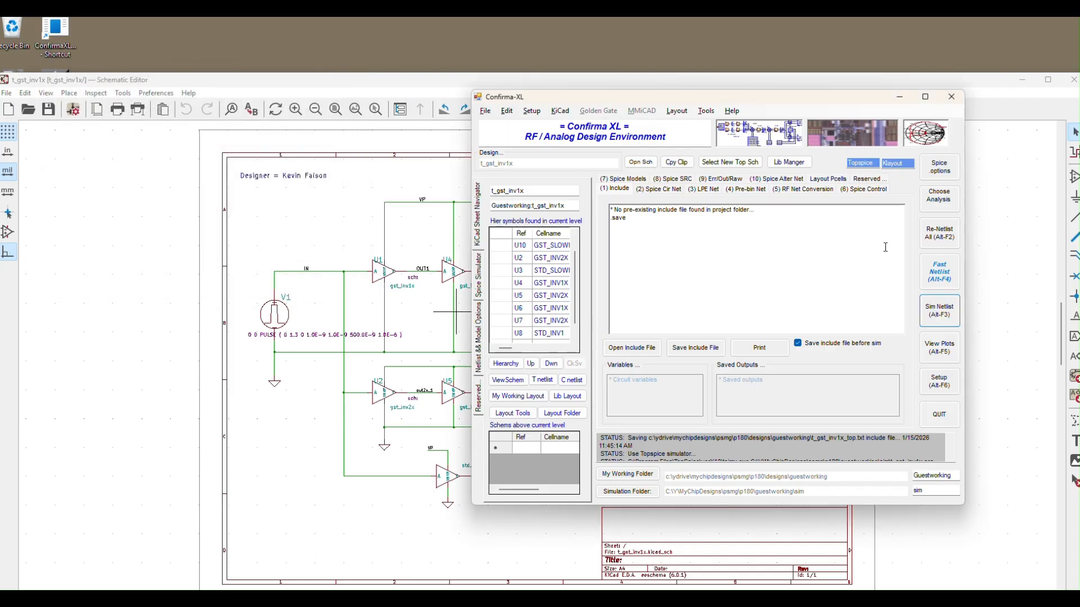
click(937, 388)
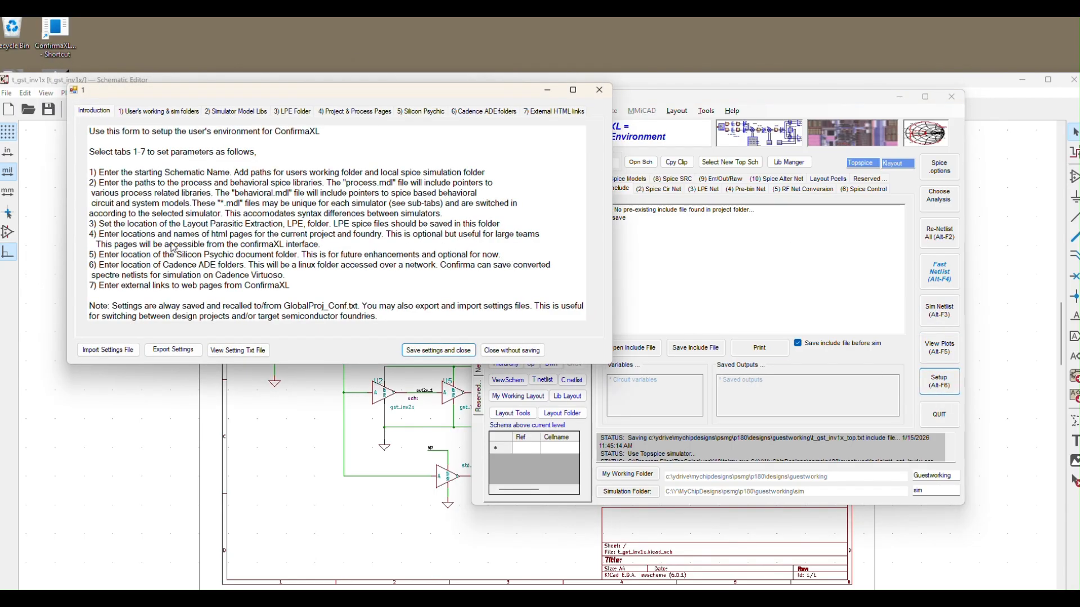
click(438, 350)
Step: View the simulation results by plotting V(STD_SLOWINV_OUT) in TopView, and close the plot viewer
click(934, 358)
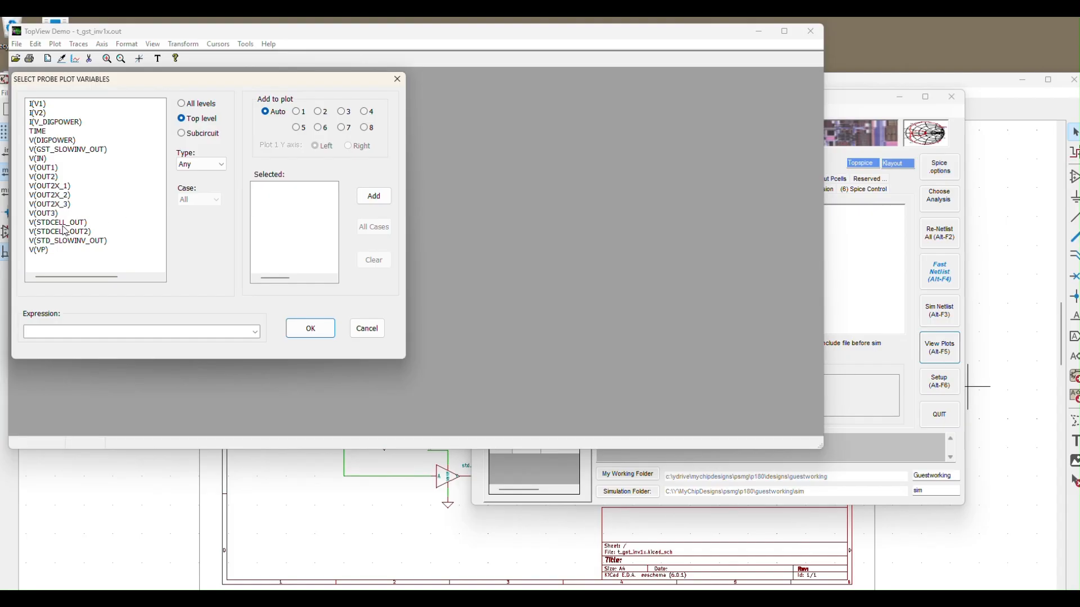
click(61, 243)
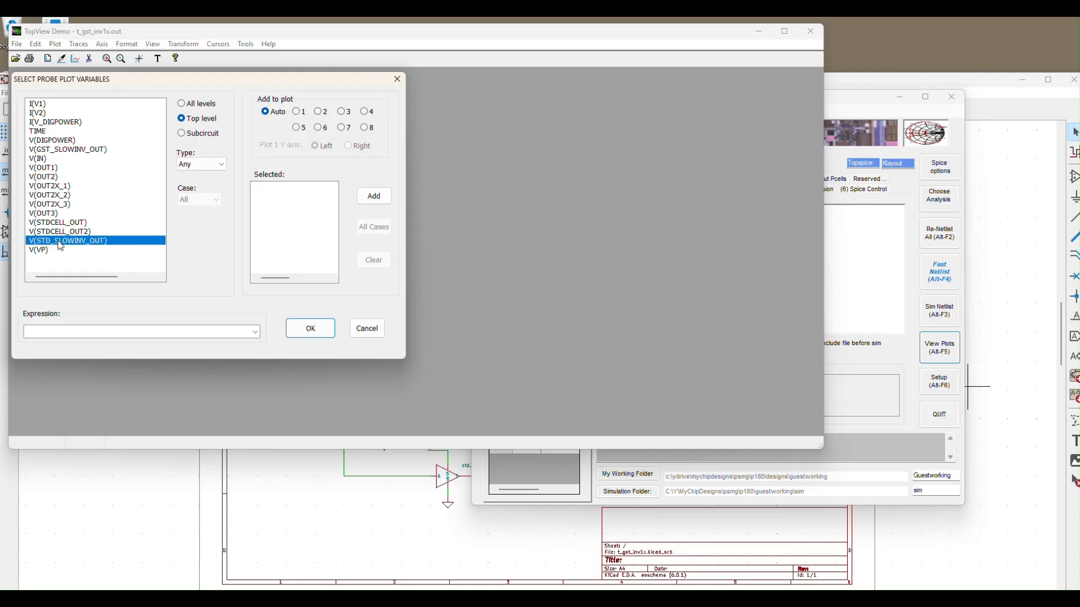
click(374, 195)
click(295, 329)
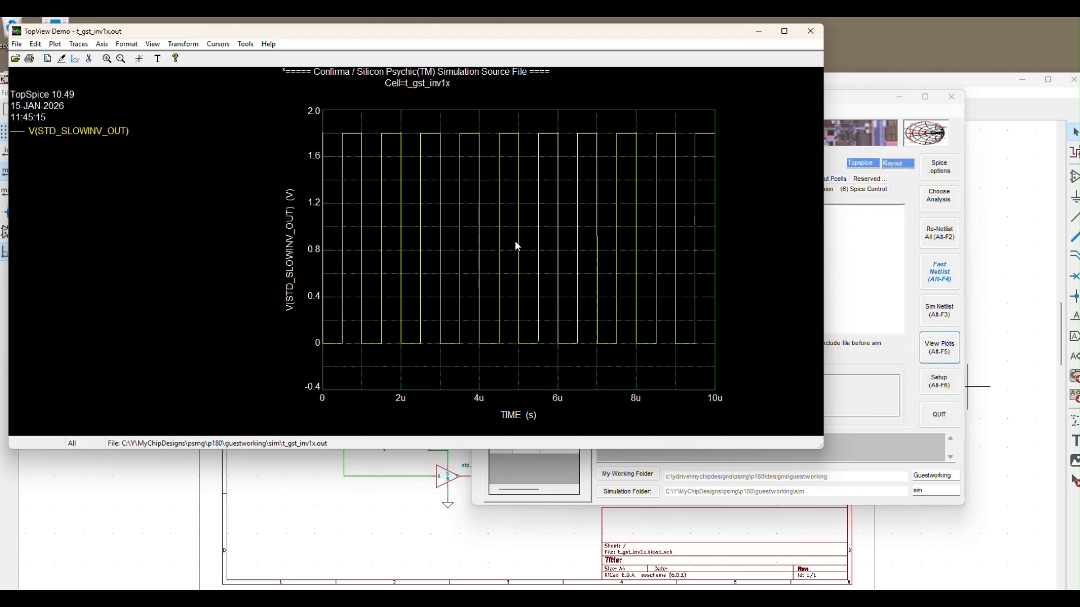
click(811, 31)
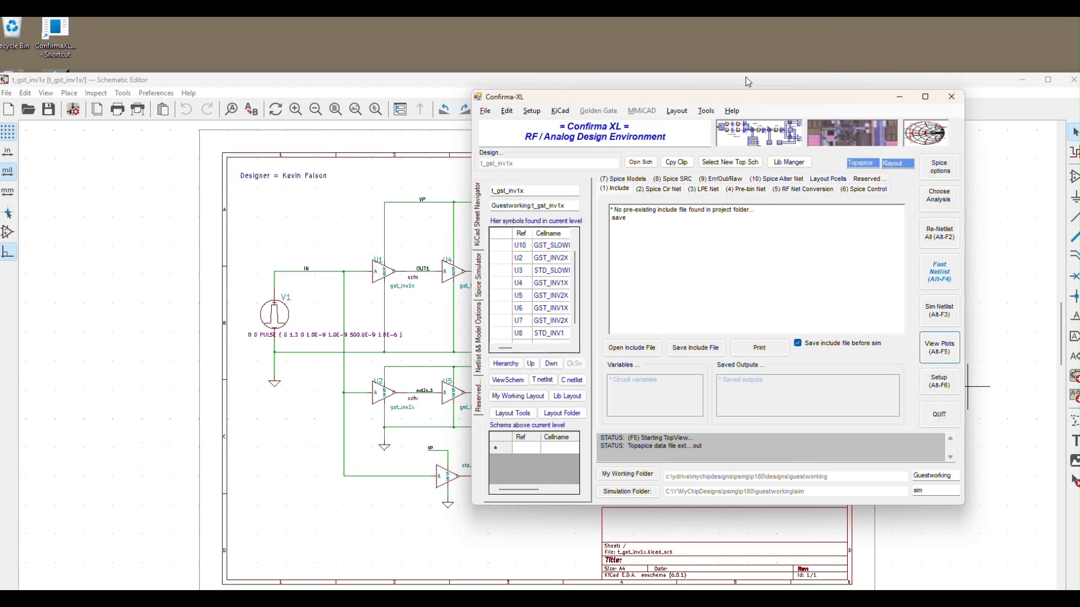
Step: View the schematic of symbol U2 (GST_INV2X) from the list of hierarchical symbols, and close its schematic window
drag(743, 97, 882, 40)
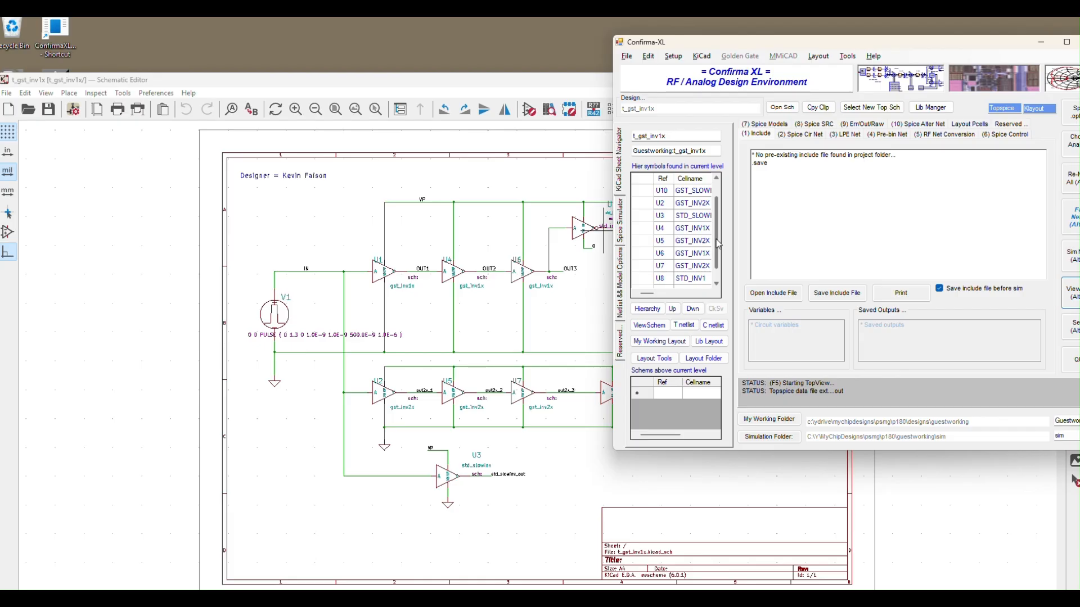
click(666, 206)
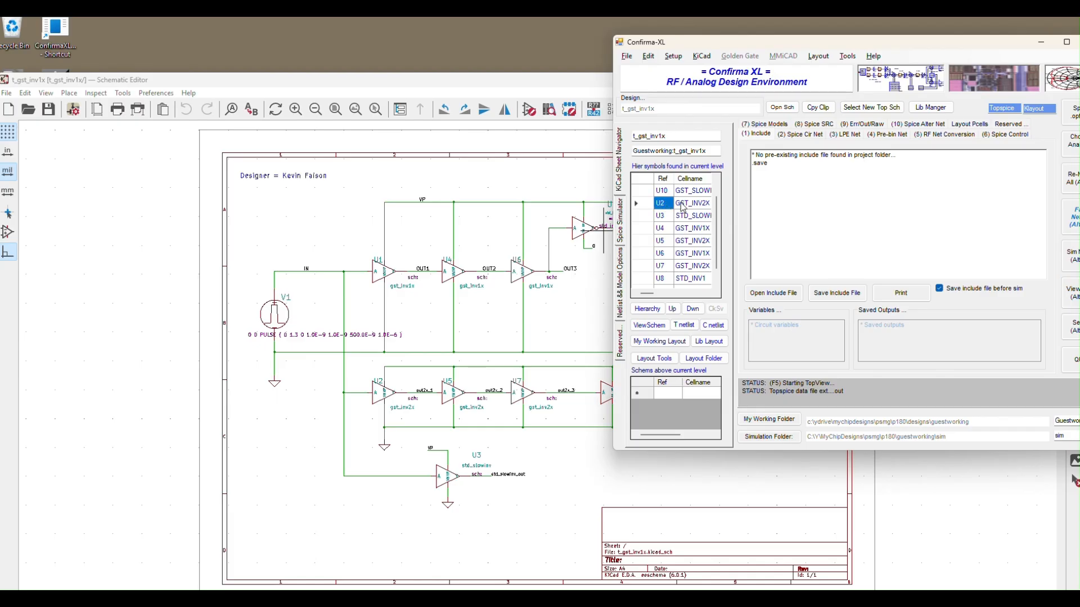
click(653, 326)
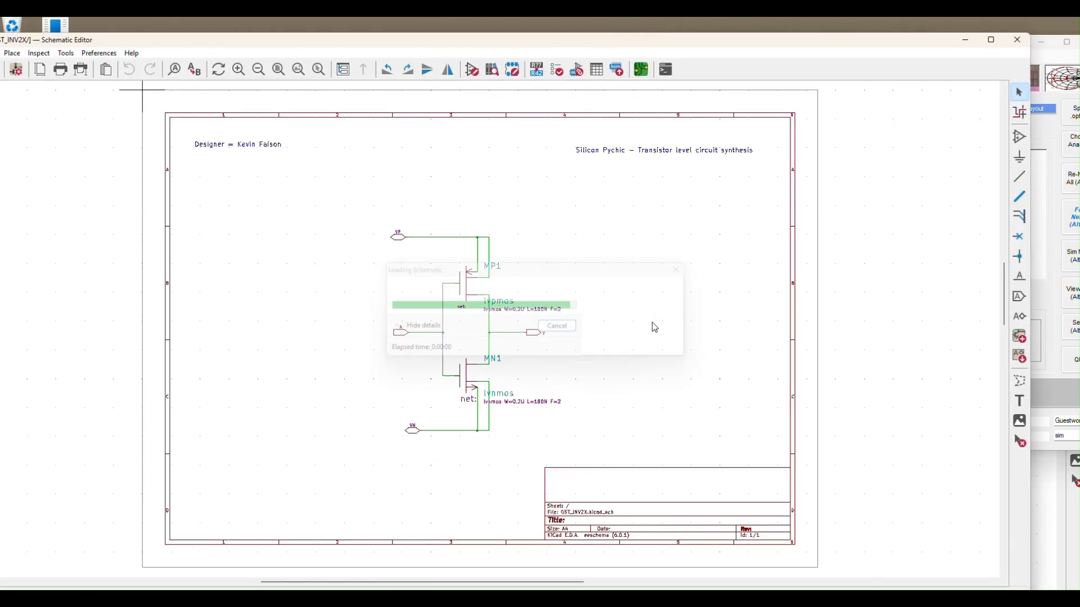
click(1016, 39)
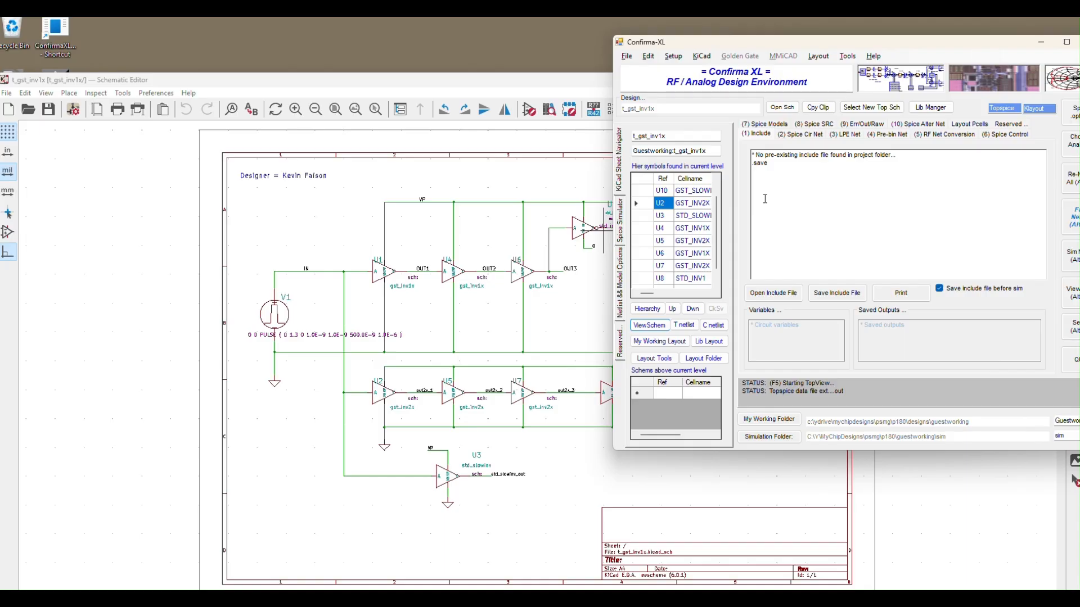
Step: Select symbol U4 (GST_INV1X) and save Lasi as the default layout editor in the layout tools setup
click(684, 231)
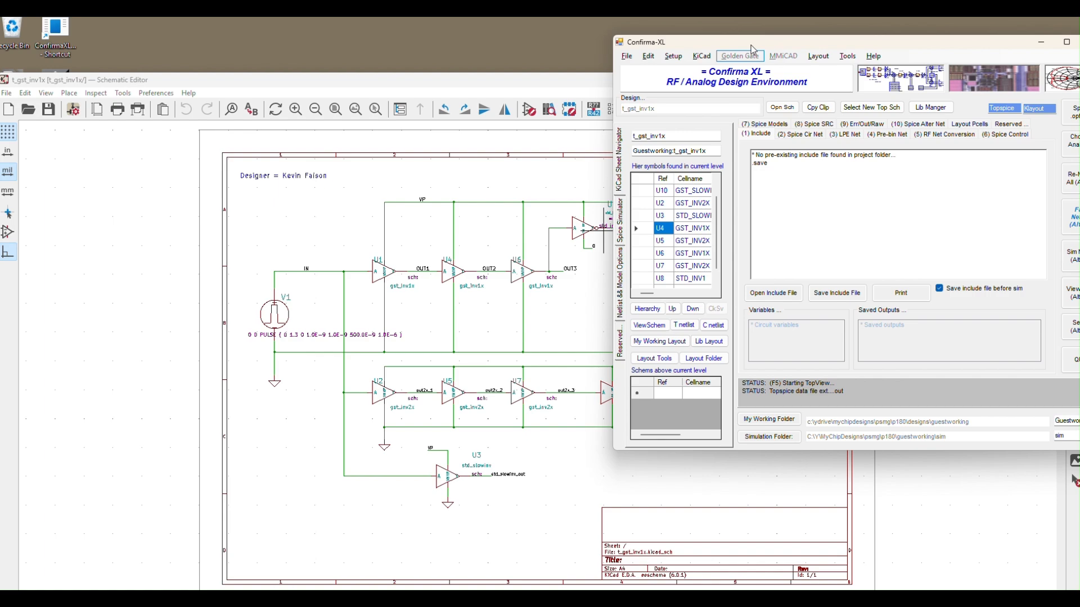
drag(751, 46, 647, 82)
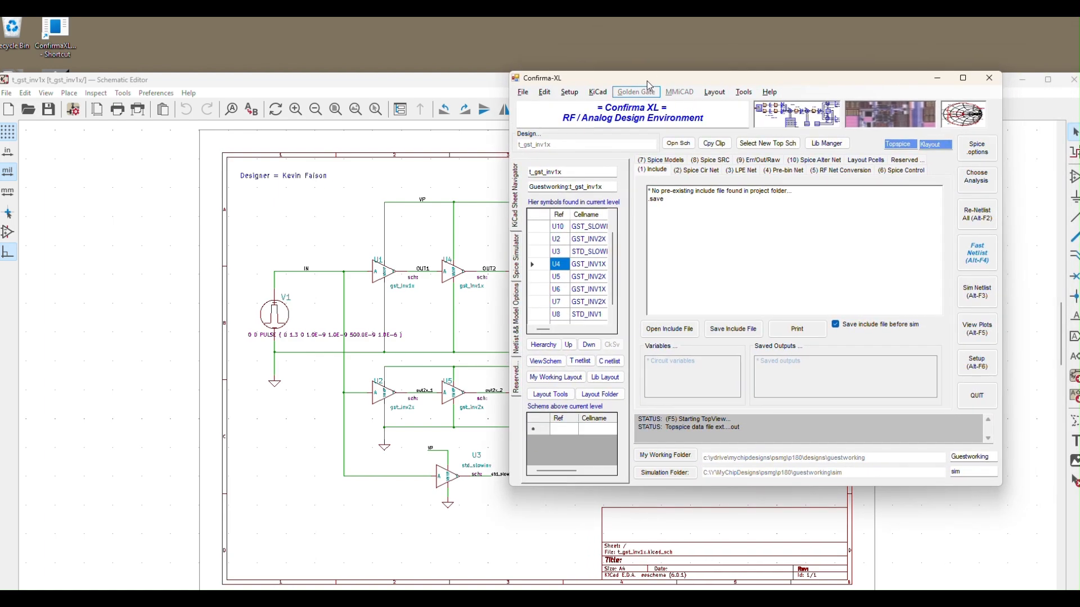
click(569, 93)
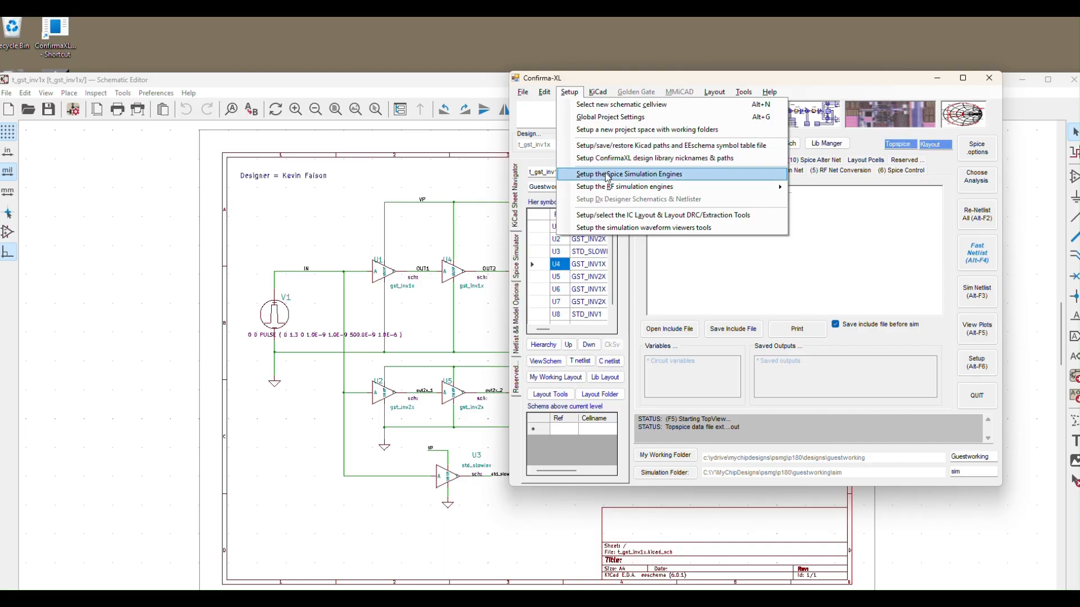
click(619, 219)
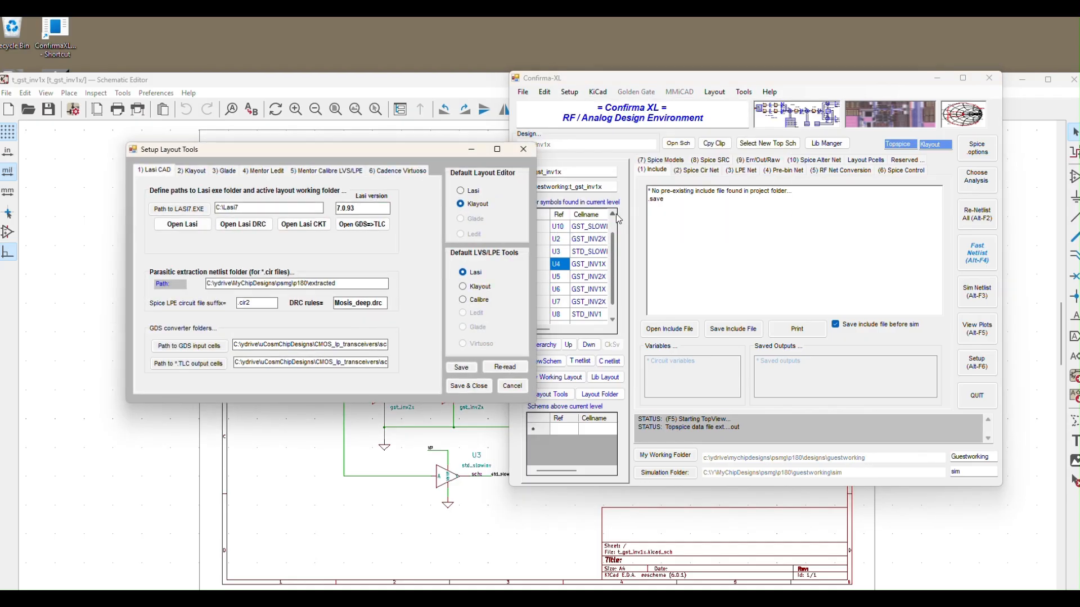
click(473, 191)
click(468, 387)
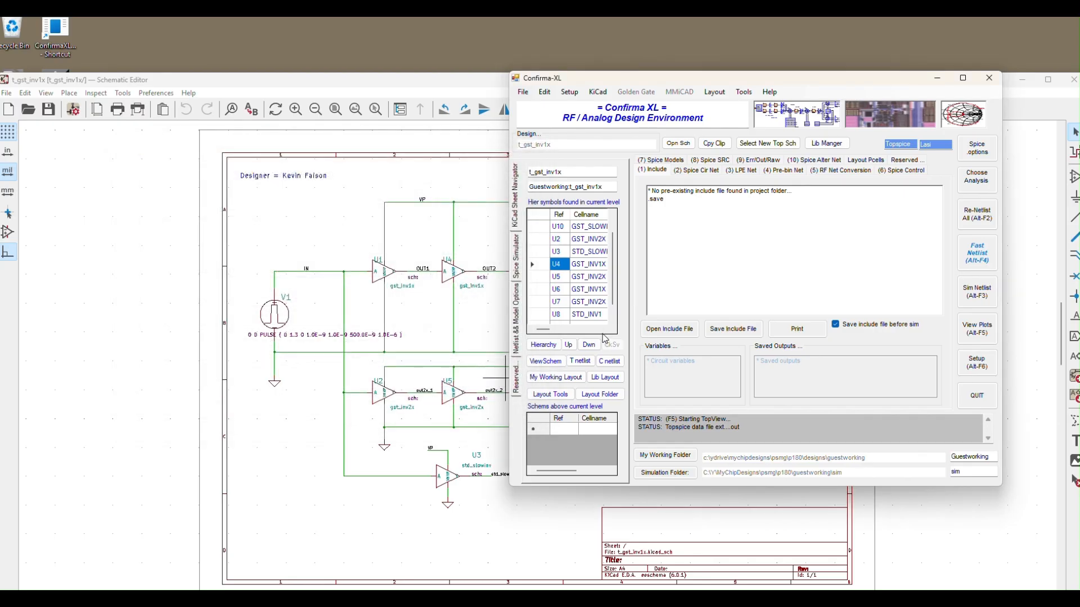
Step: View the working layout of U4 (GST_INV1X) in Lasi, and close the layout editor
click(553, 380)
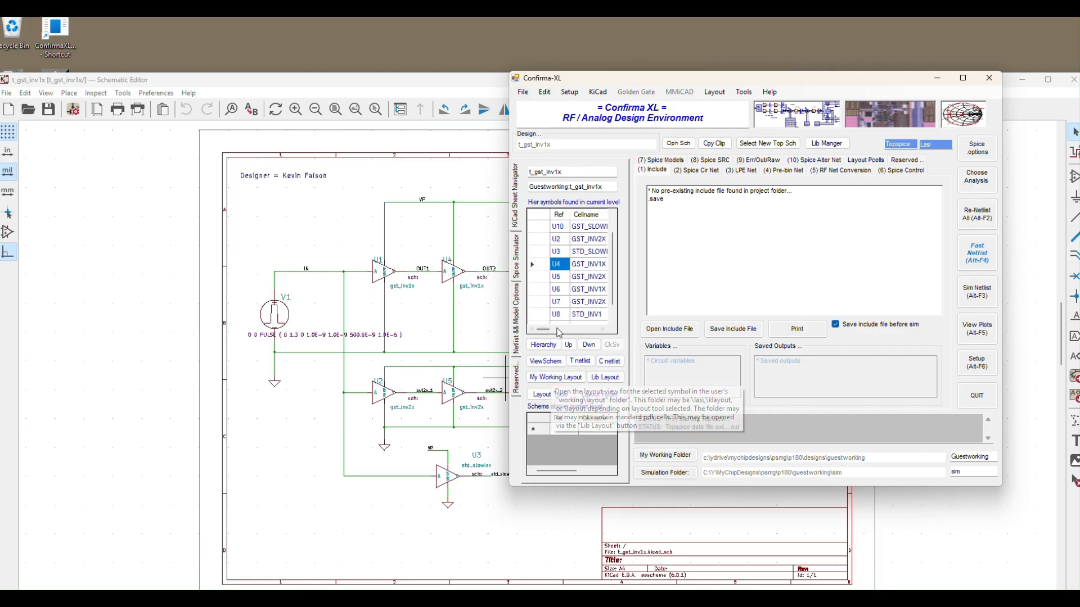
click(559, 383)
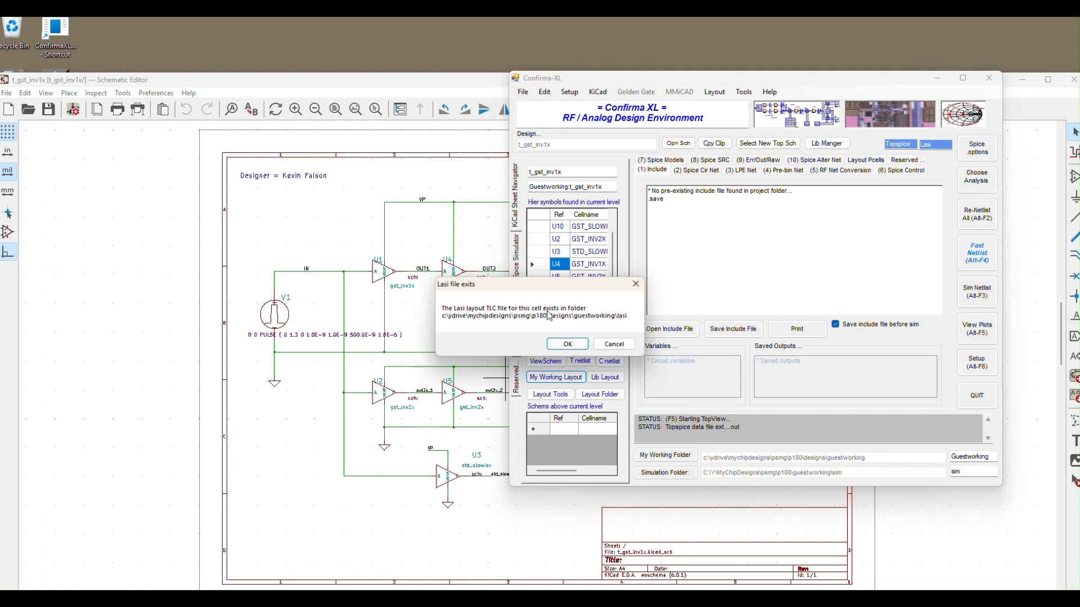
click(566, 344)
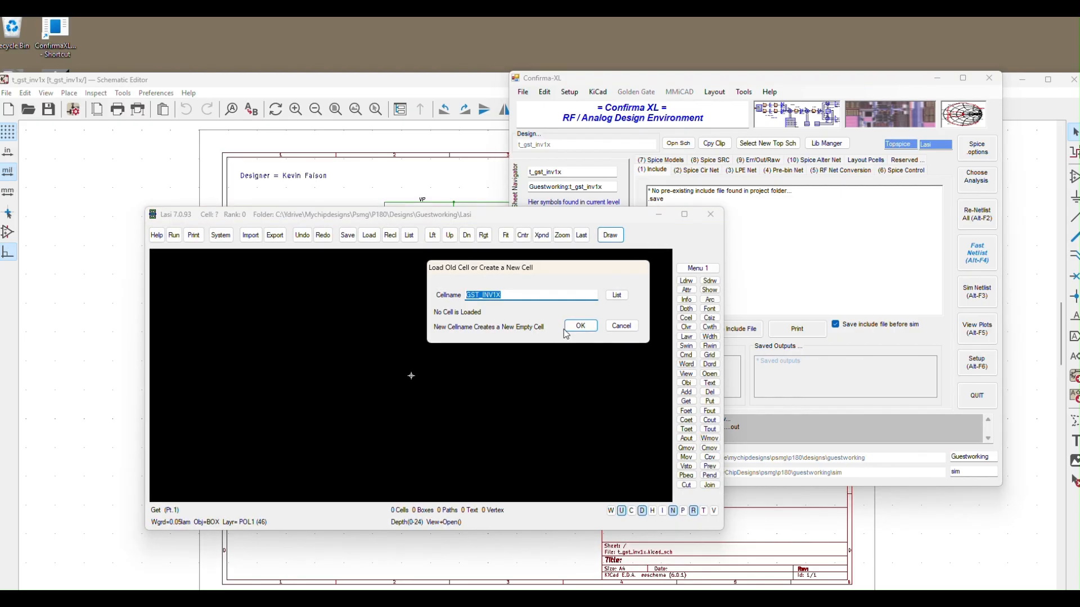
click(566, 330)
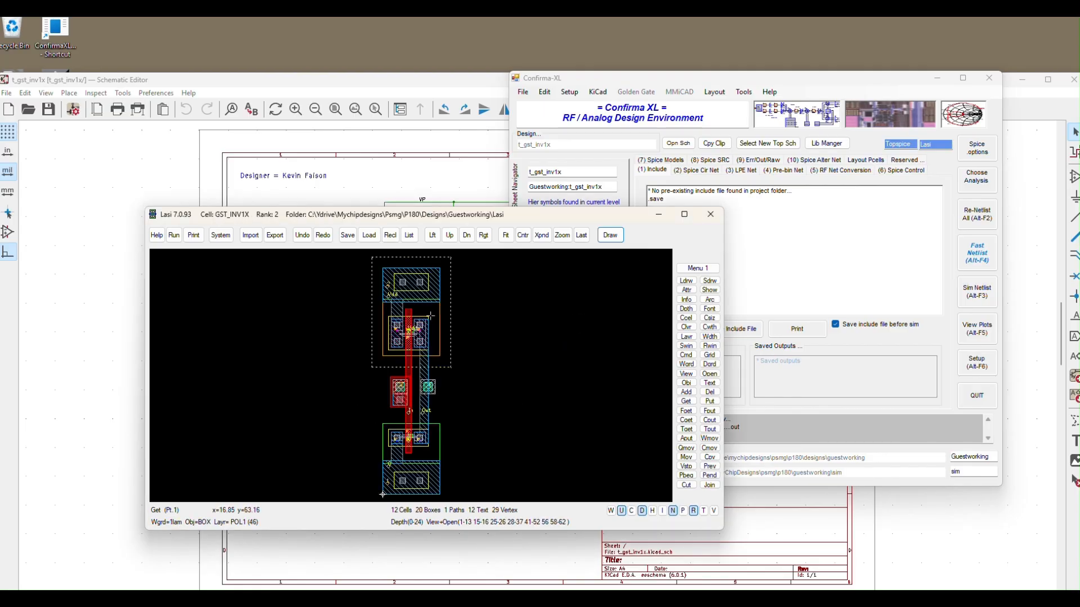
click(710, 214)
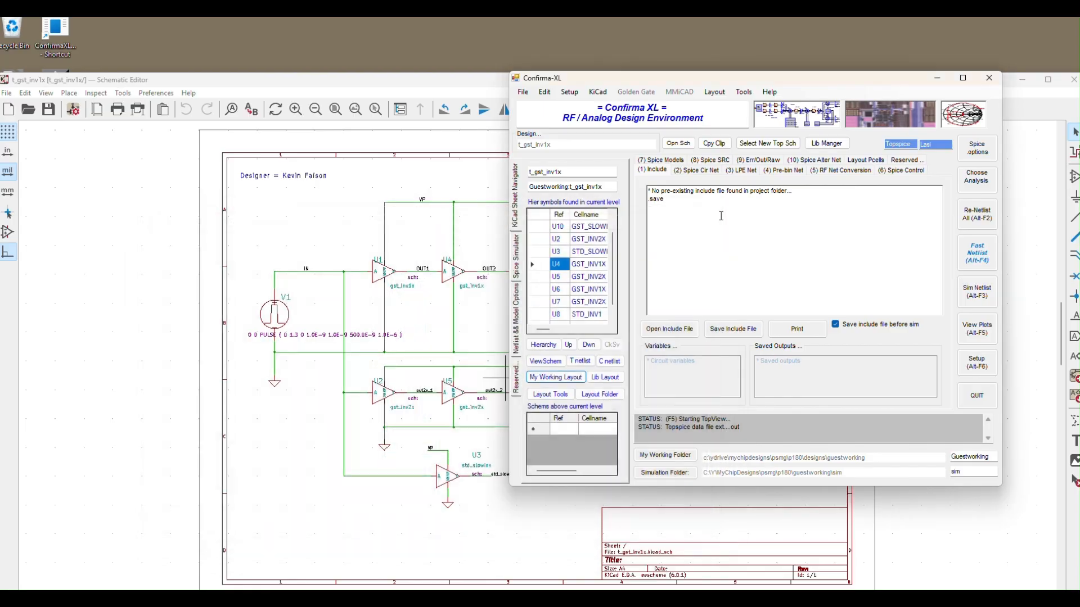
Step: Change the default layout editor to Klayout in the layout tools setup, and save and close the setup
click(549, 95)
mouse_move(574, 93)
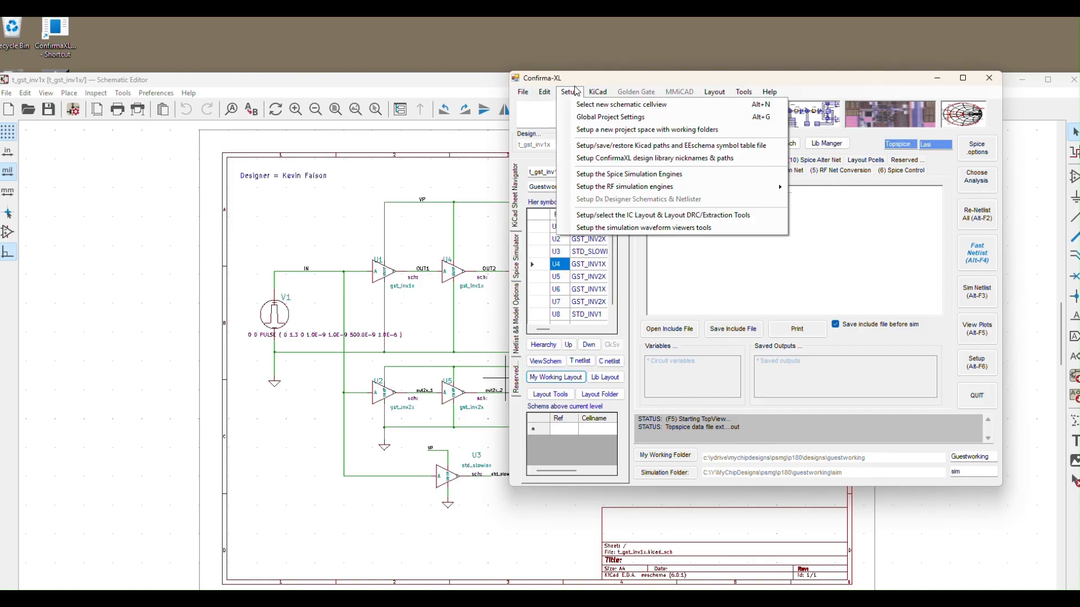
click(647, 214)
click(463, 204)
click(470, 371)
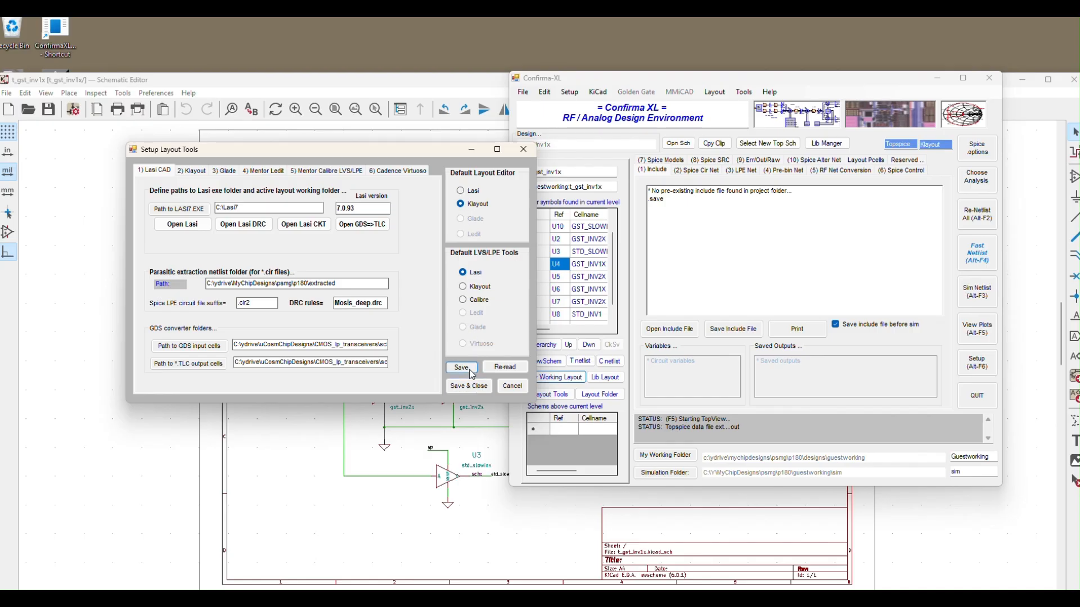
click(469, 385)
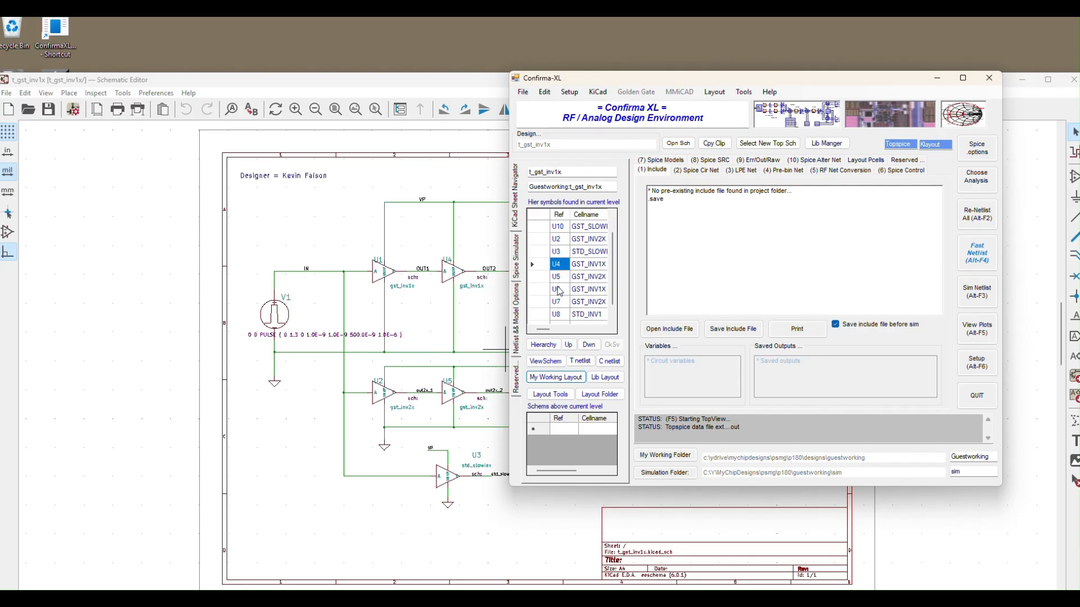
Step: View the working layout of GST_INV1X in KLayout, and close the layout editor
click(550, 378)
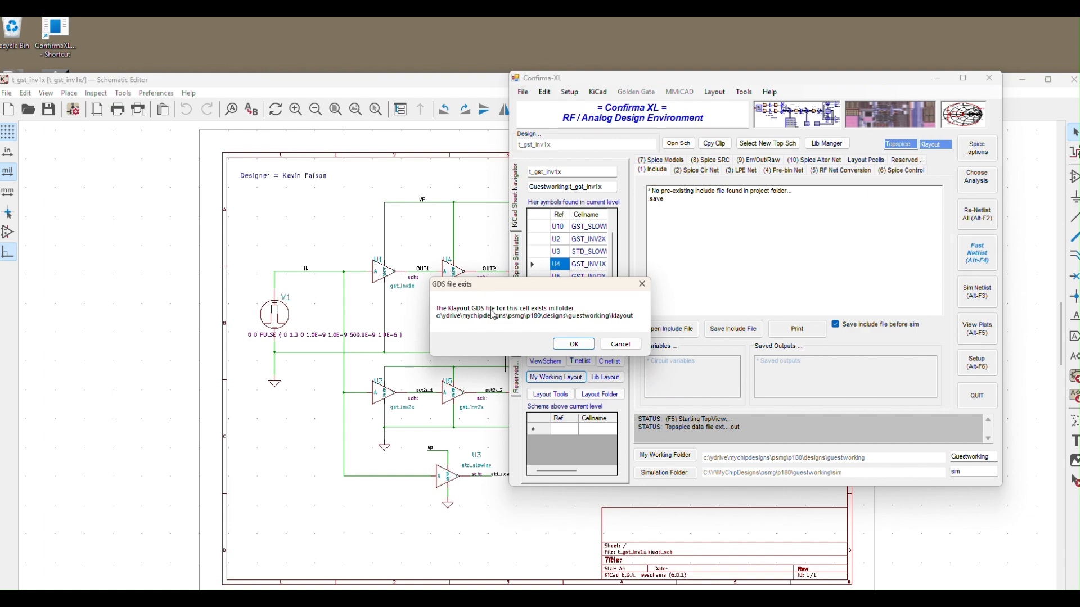
click(575, 345)
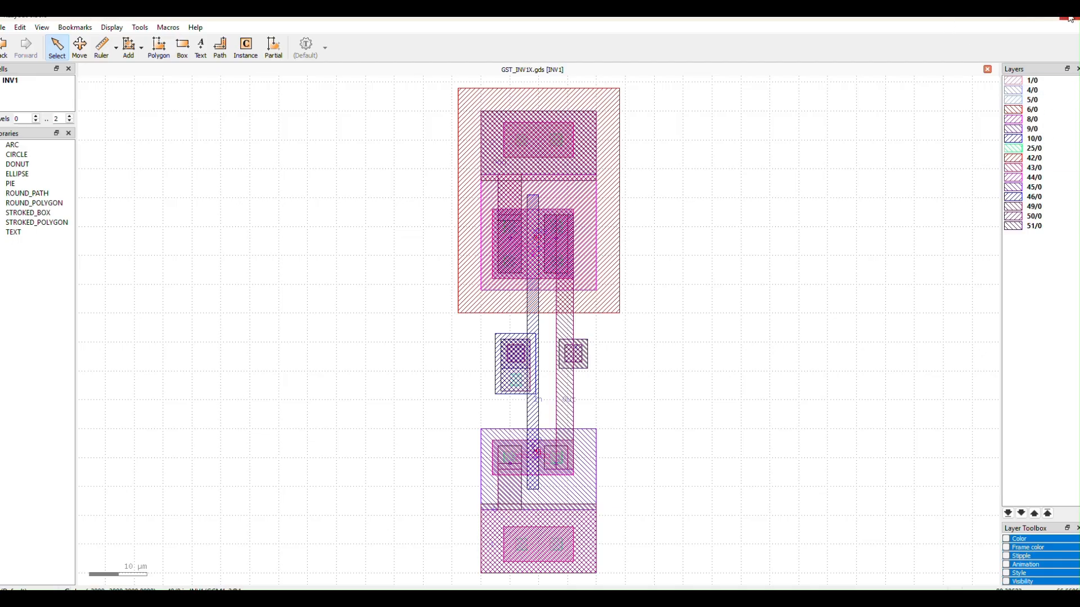
click(1044, 17)
Step: Check the Klayout executable path in the layout tools setup, and save Lasi as the default layout editor again
drag(765, 81, 860, 34)
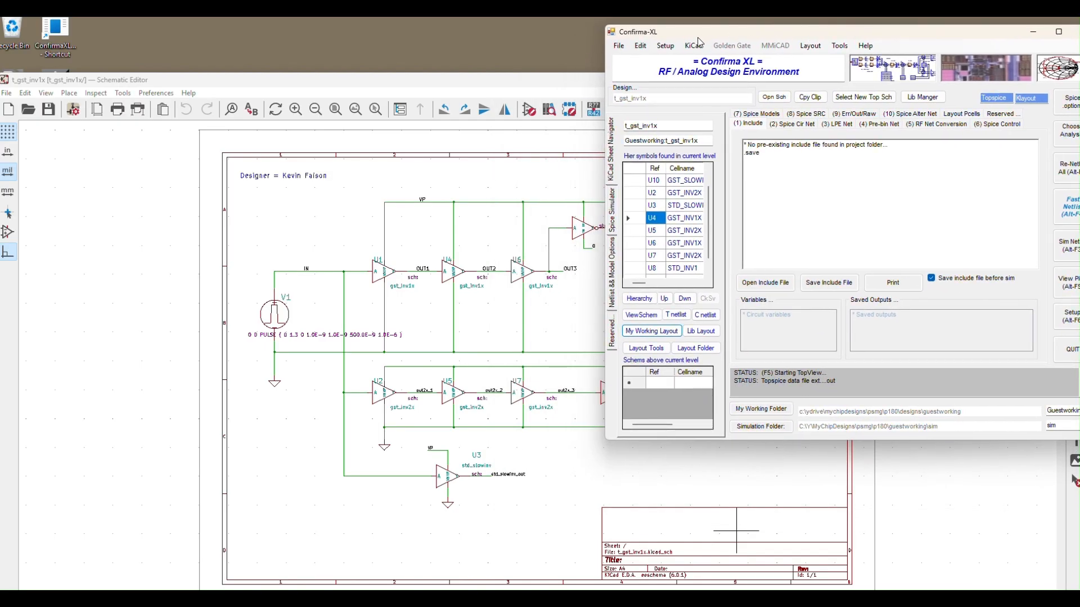
click(666, 46)
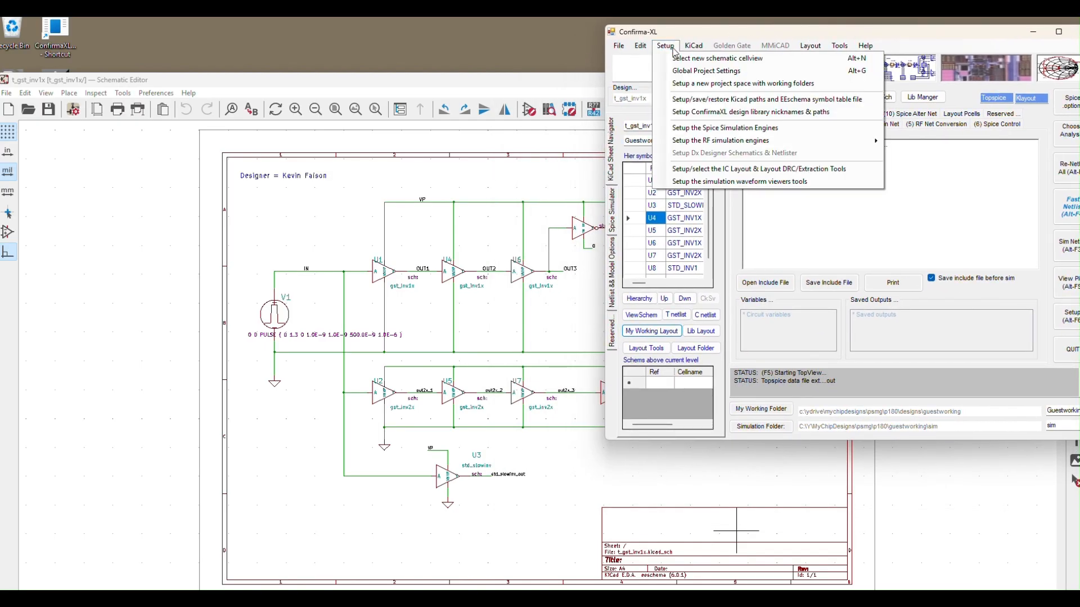
click(767, 169)
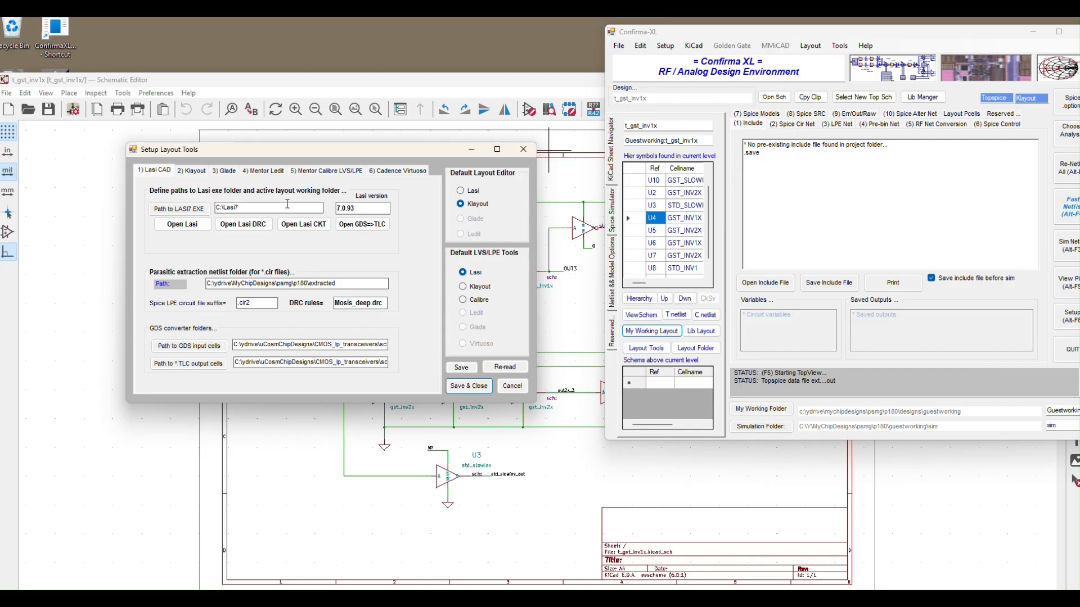
click(196, 171)
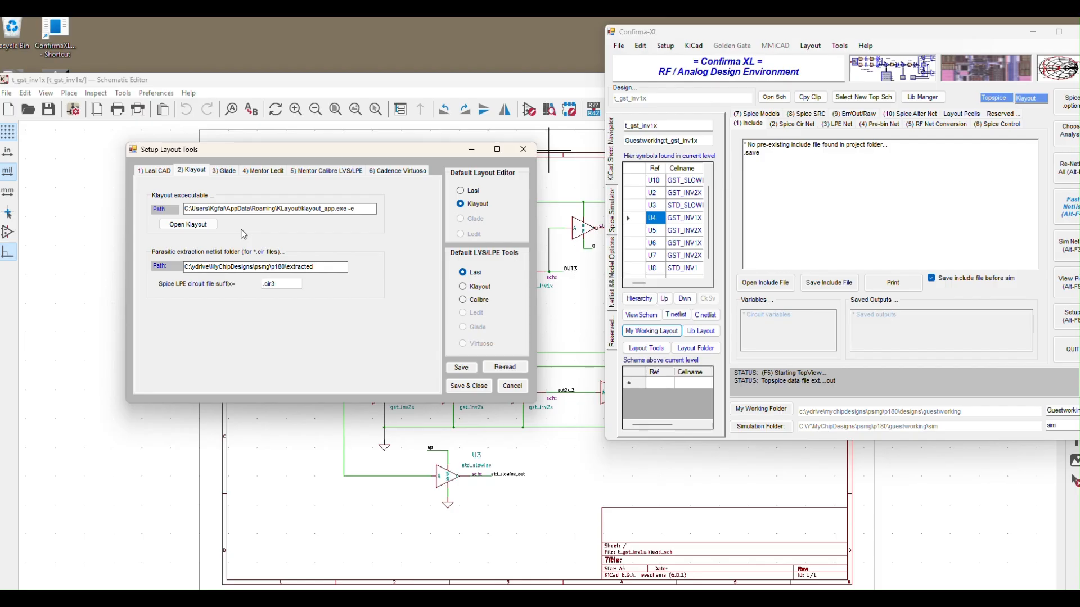
drag(226, 209, 250, 209)
drag(210, 209, 225, 209)
click(460, 192)
click(468, 386)
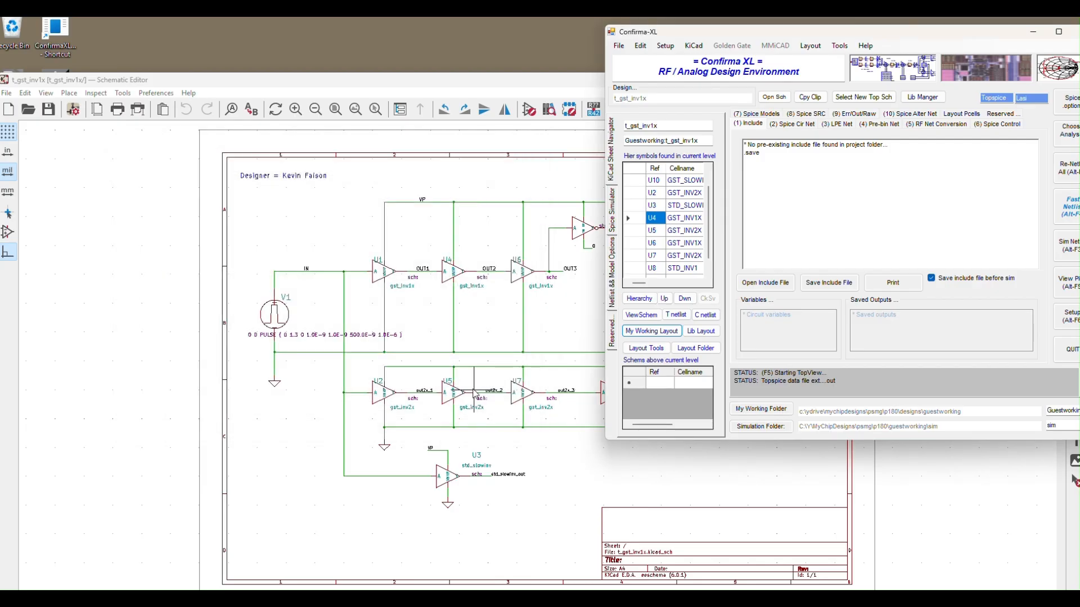
drag(847, 39, 732, 74)
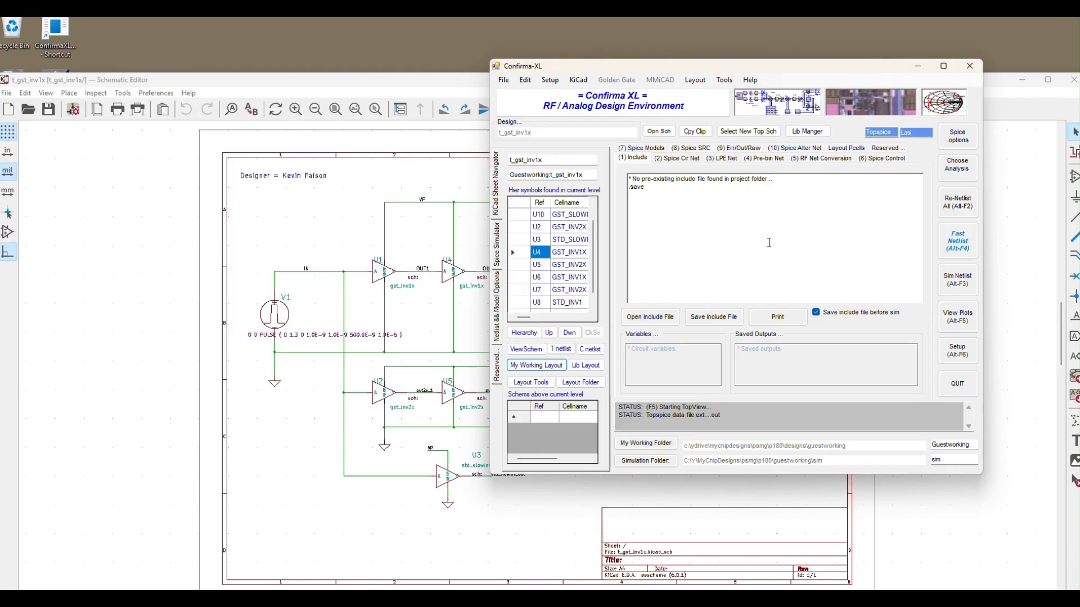
click(474, 28)
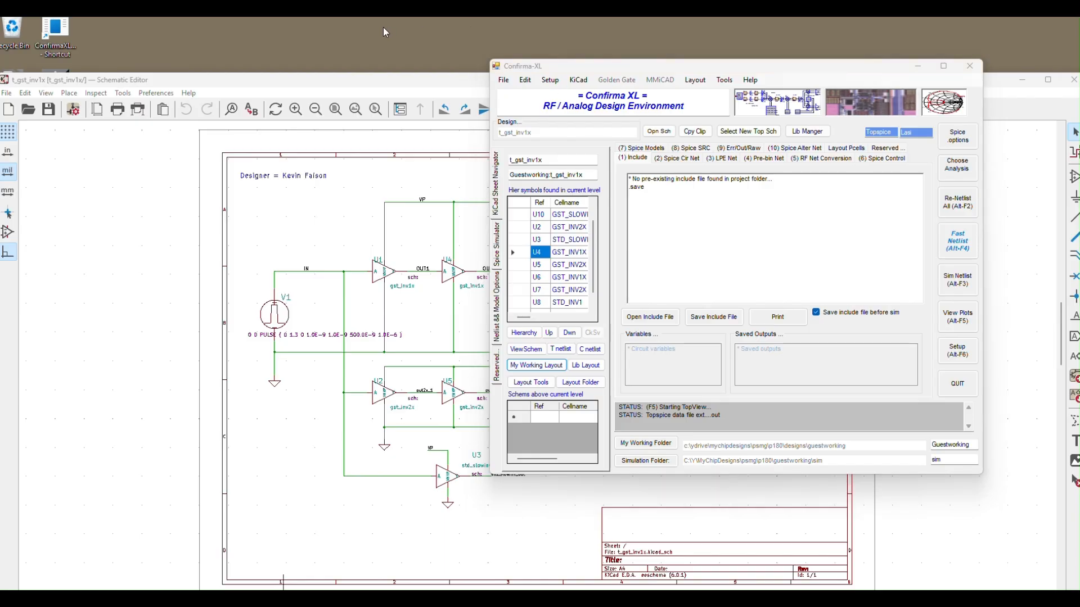